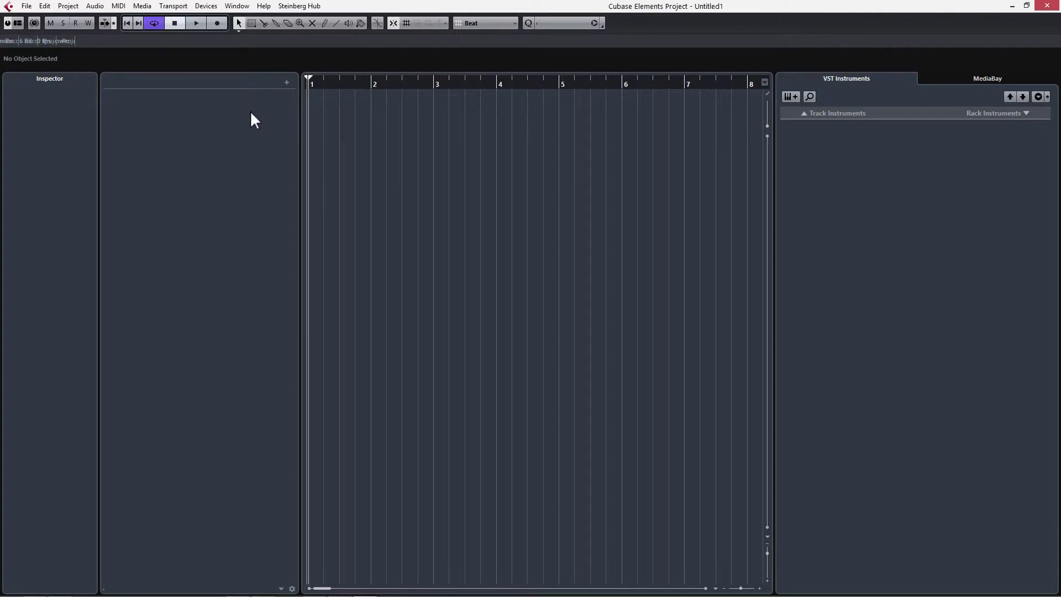
Step: Switch the Transport panel's tempo from the tempo track to Fixed and raise it to 124 BPM
key(F2)
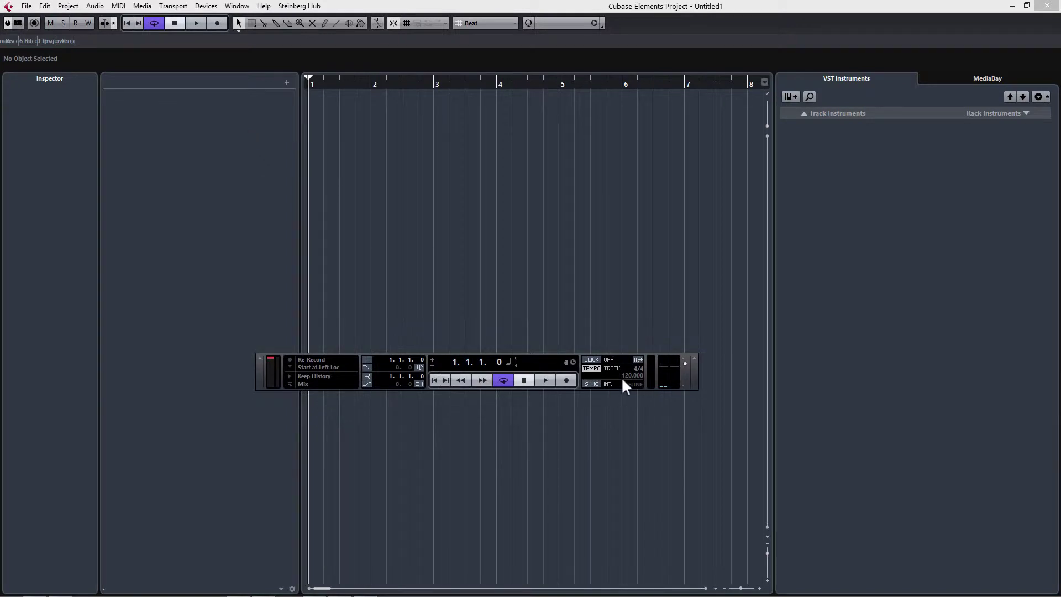
click(592, 370)
drag(628, 376, 634, 367)
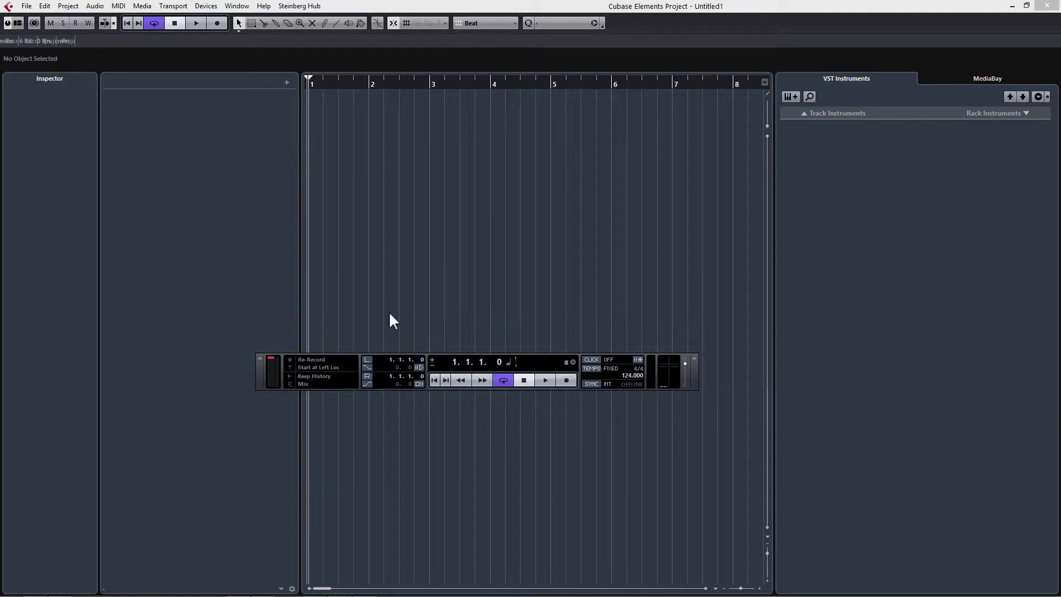
key(F2)
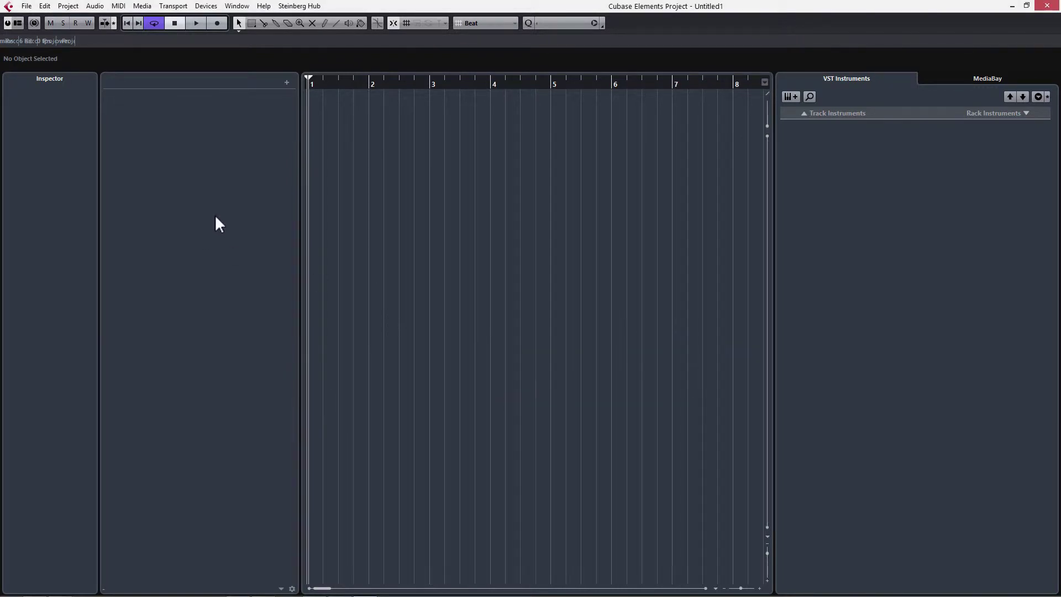
Step: Add an instrument track using Groove Agent SE from the Drum category
right_click(173, 114)
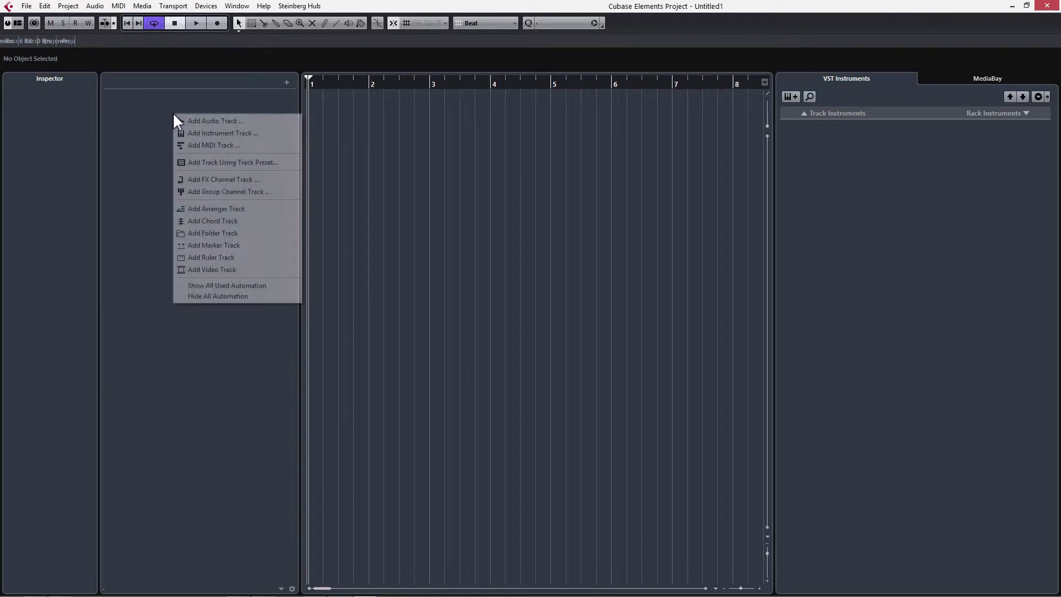
click(220, 133)
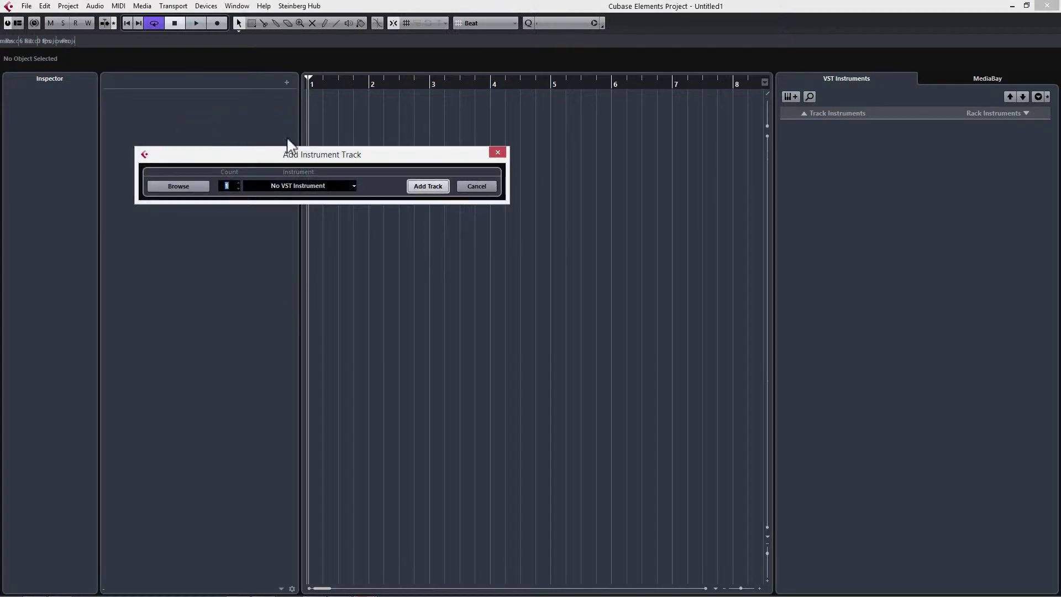
click(299, 185)
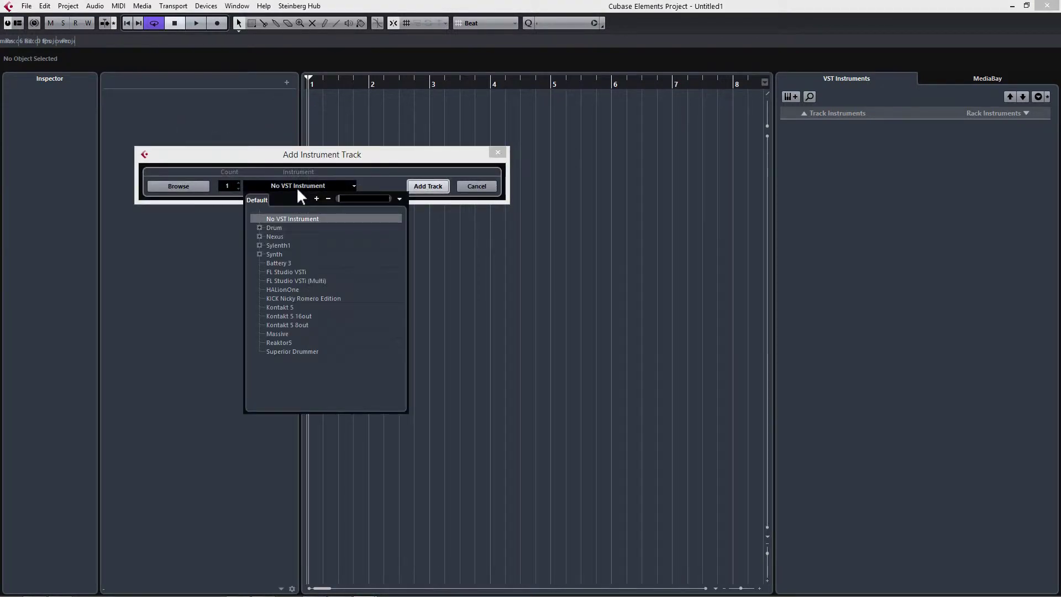
click(260, 227)
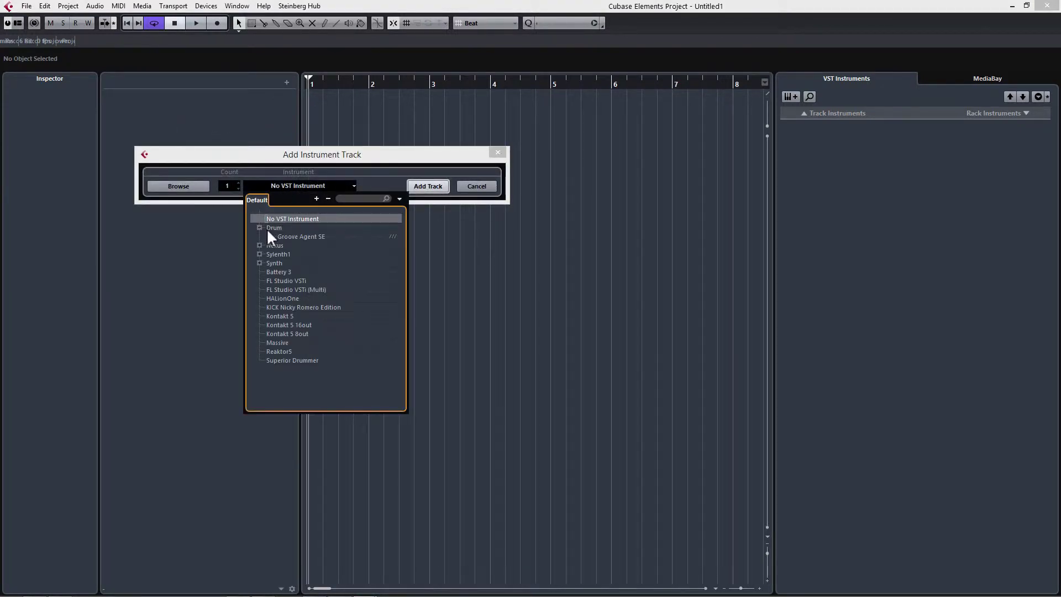
click(298, 236)
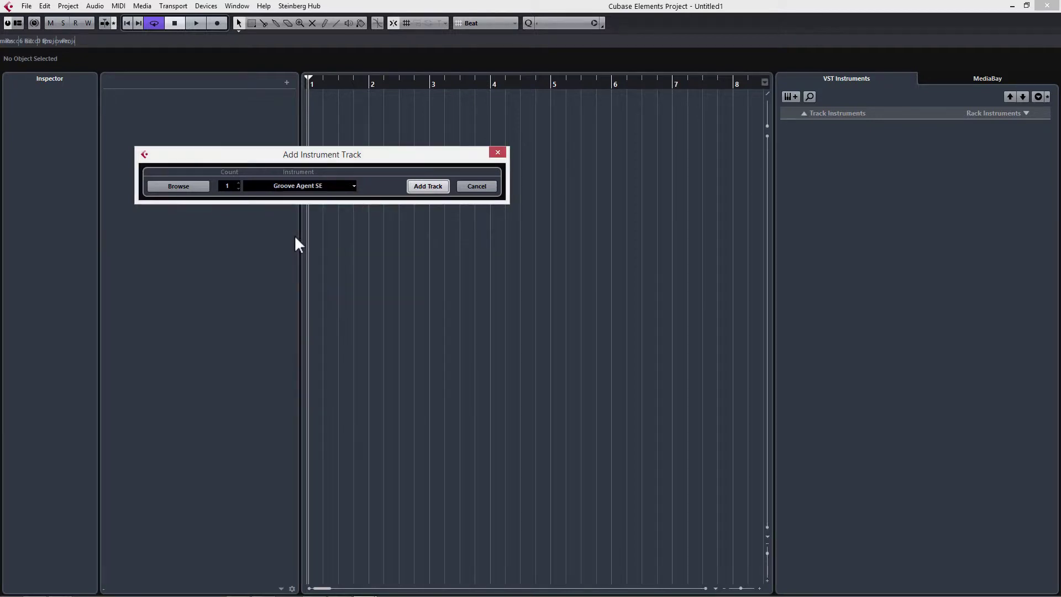
click(429, 186)
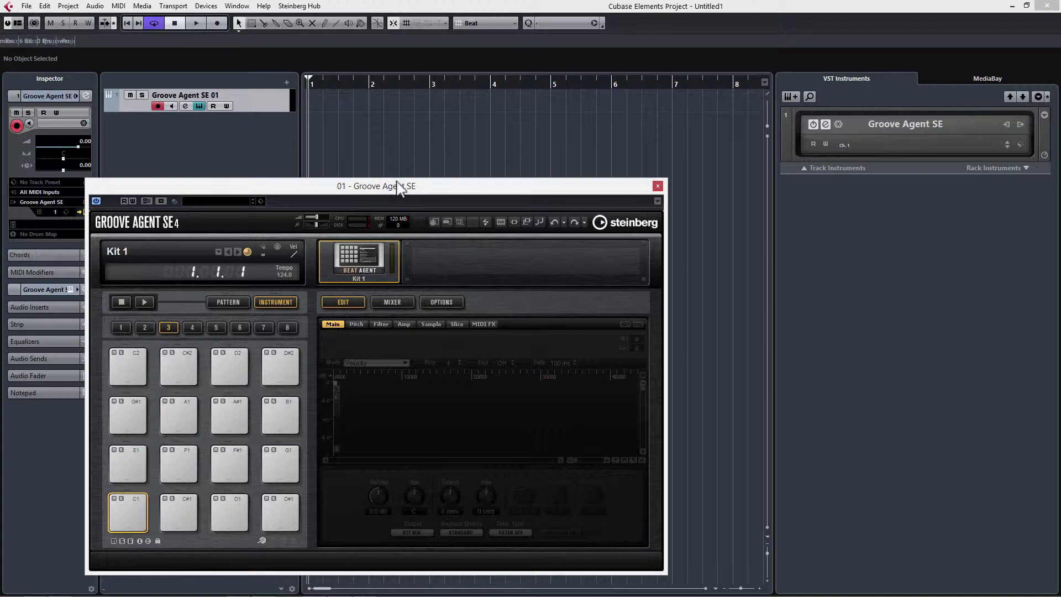
Step: Move the Groove Agent SE window up and to the left on screen
drag(399, 189, 539, 172)
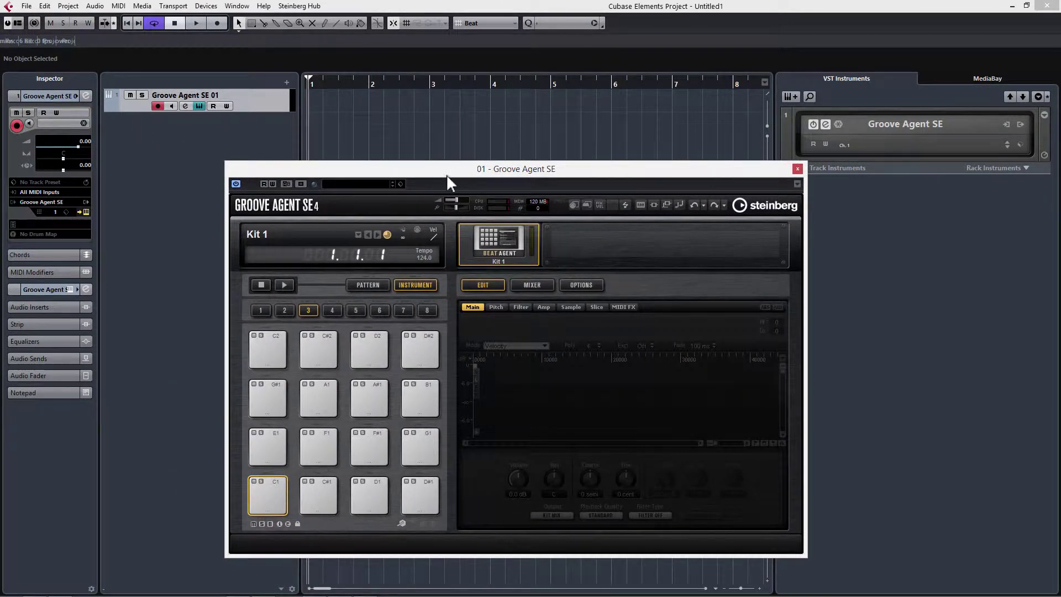
drag(447, 177, 234, 108)
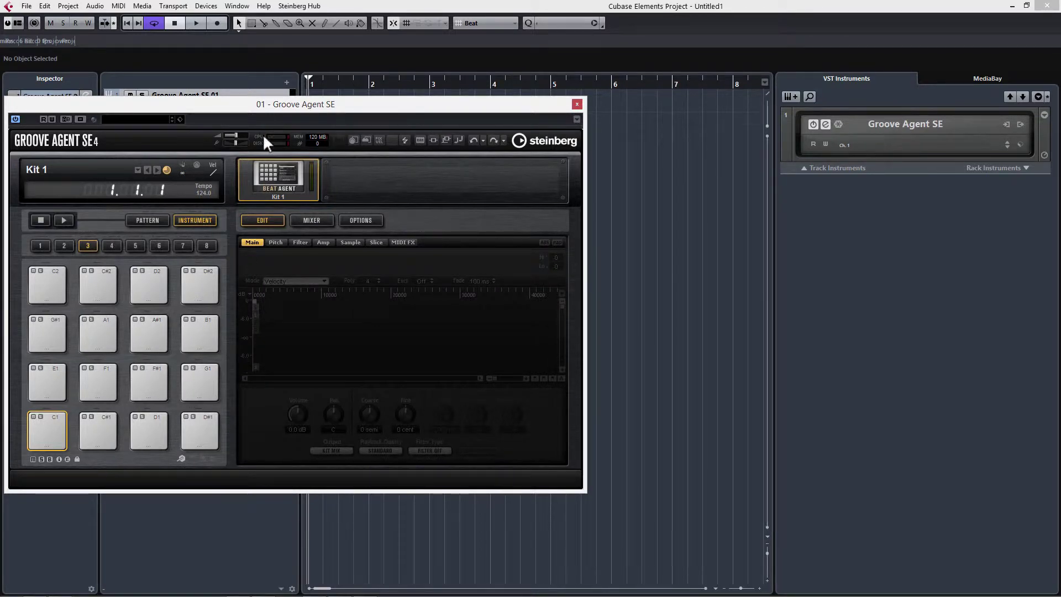
Step: Open the Pool window beside Groove Agent and expand its Drum Rack folder
click(142, 6)
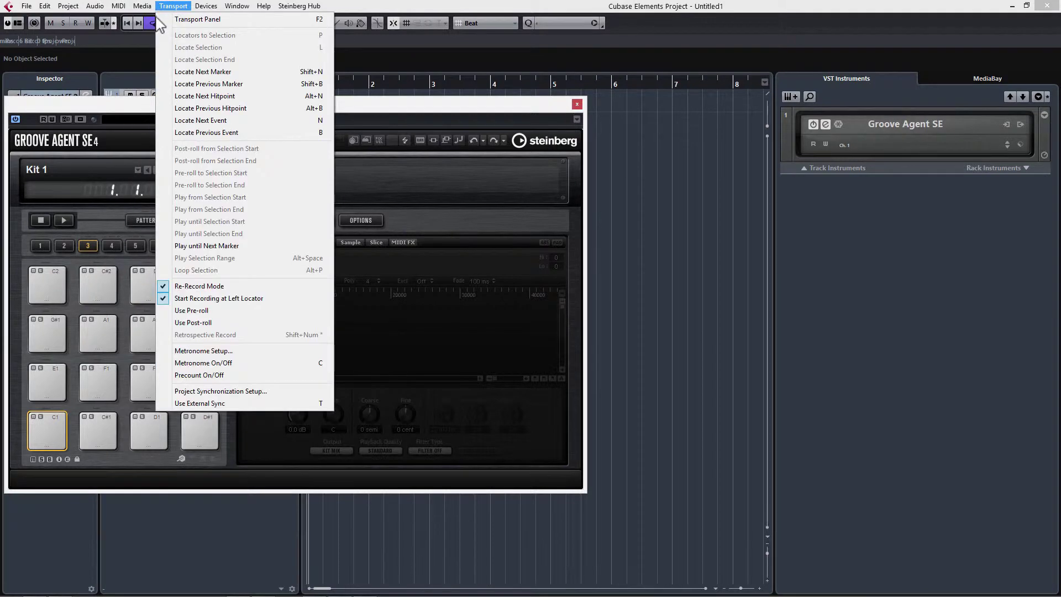
click(149, 18)
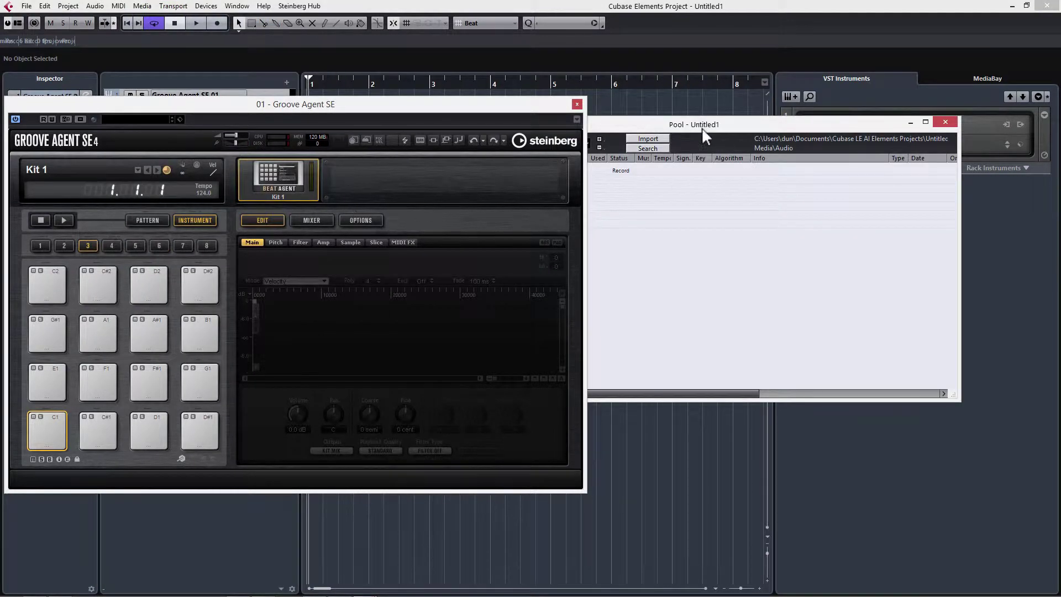
drag(701, 127, 800, 137)
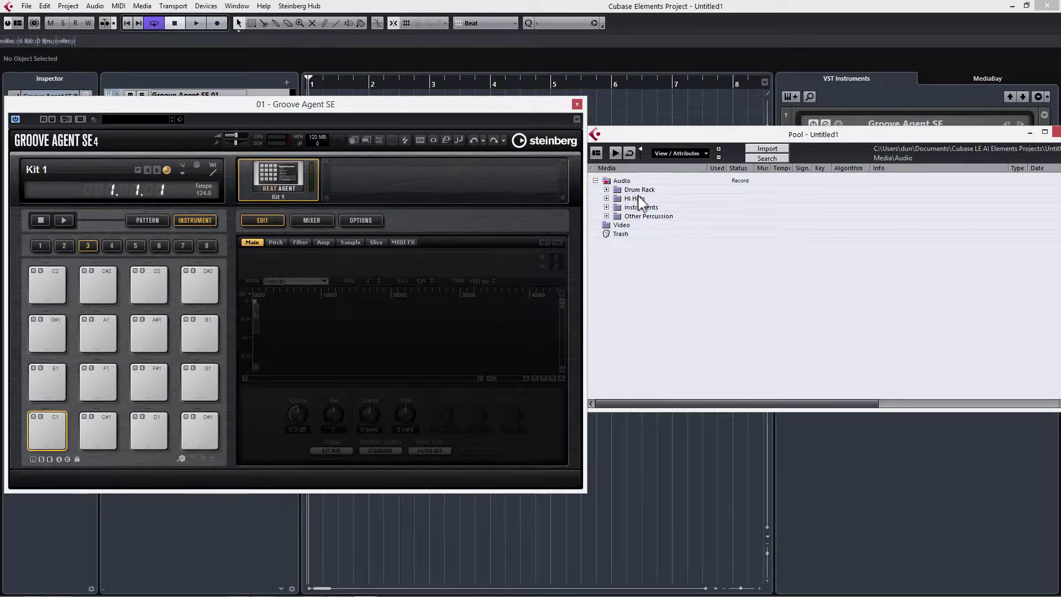
click(638, 190)
click(606, 190)
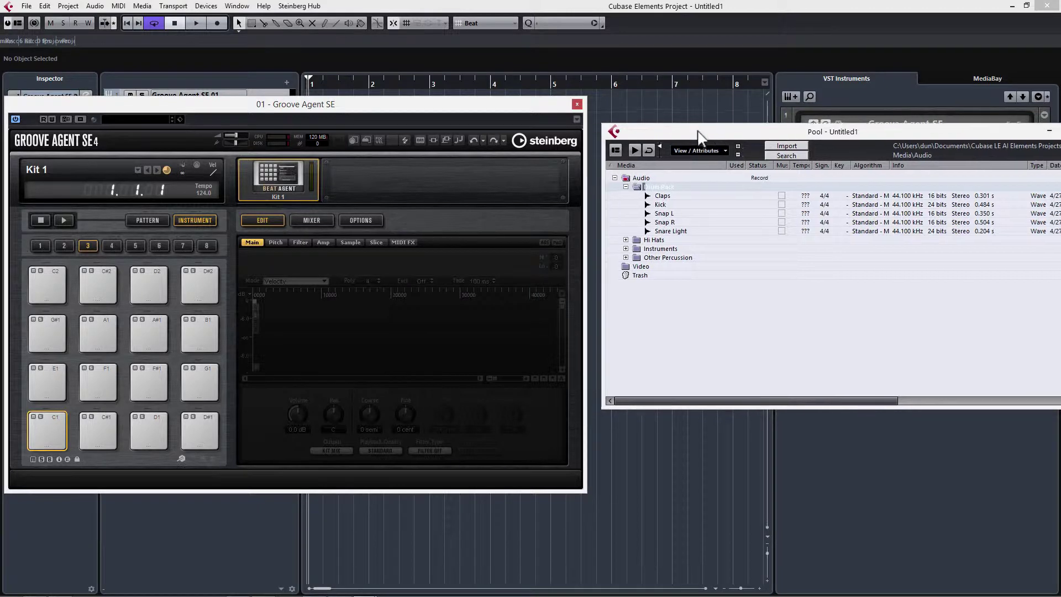
drag(679, 134, 699, 131)
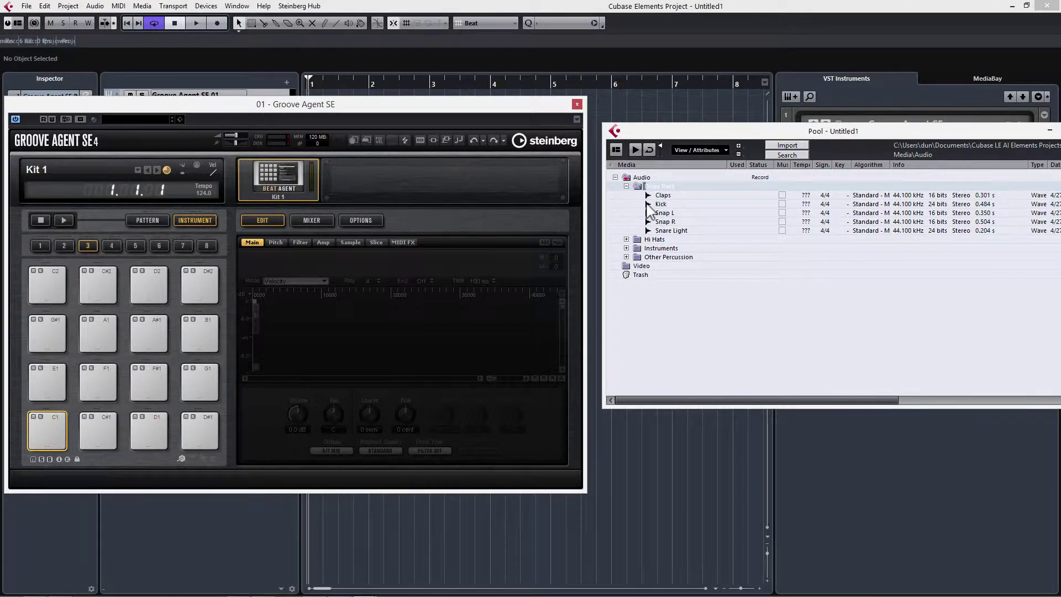
Step: Load Kick, Snap L, Snap R, Claps and Snare Light onto pads C1, C#1, D1, E1 and F1
drag(655, 204, 48, 433)
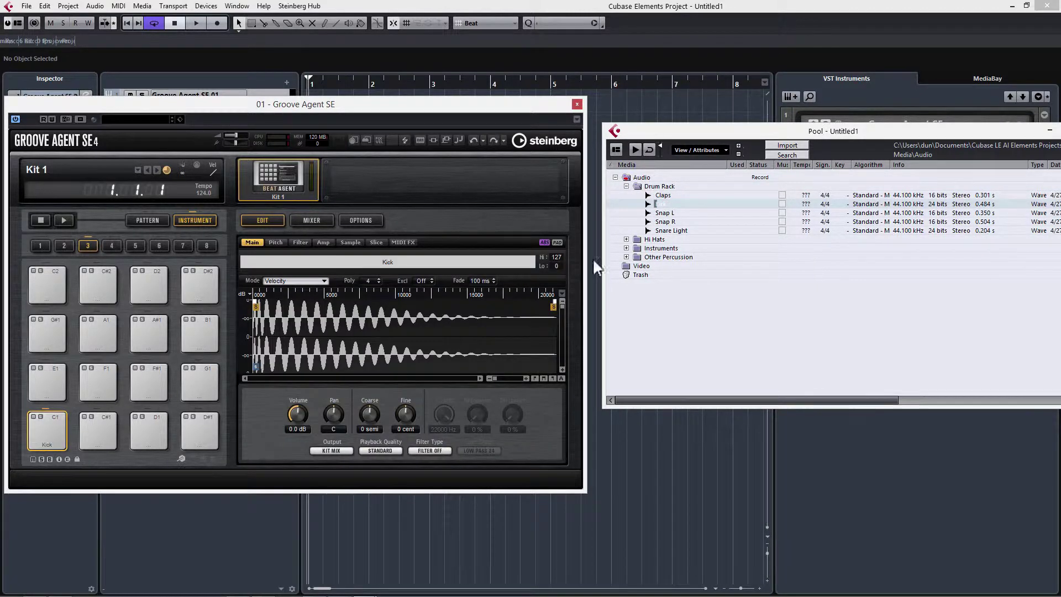
click(649, 213)
drag(650, 221, 108, 425)
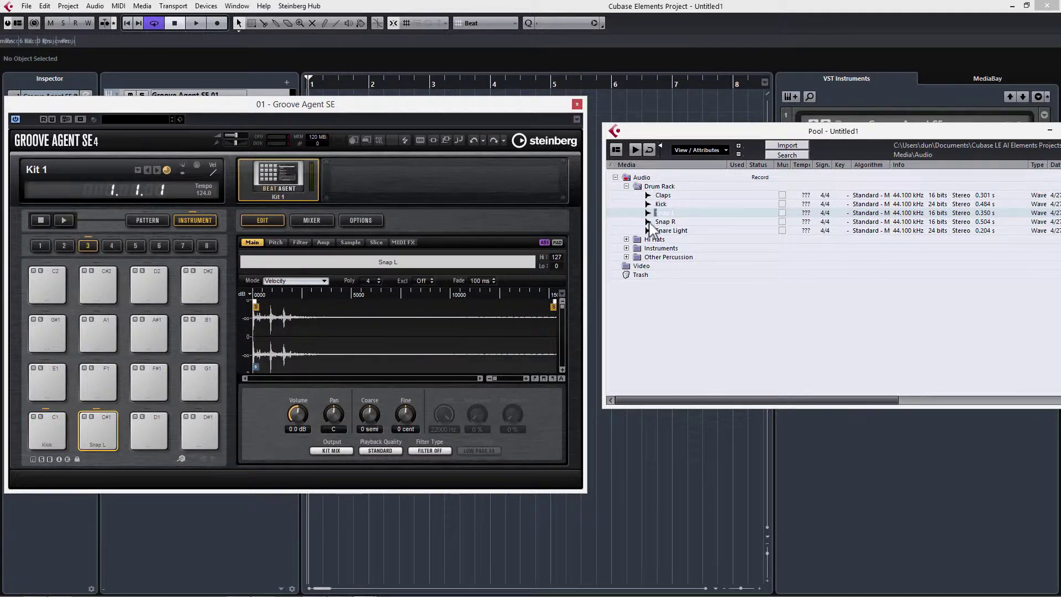
drag(652, 222, 151, 427)
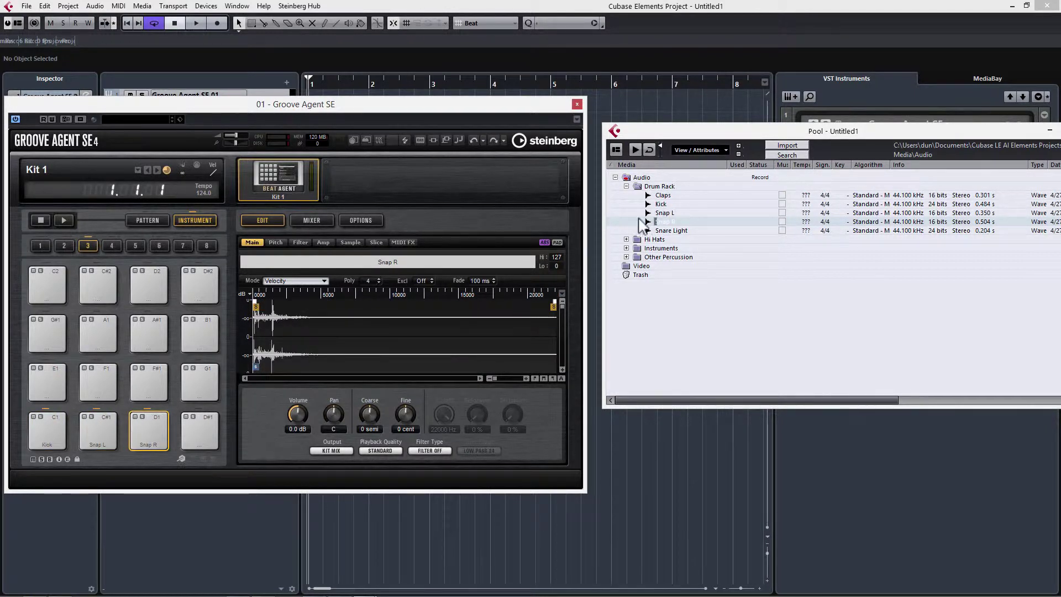
drag(660, 195, 64, 406)
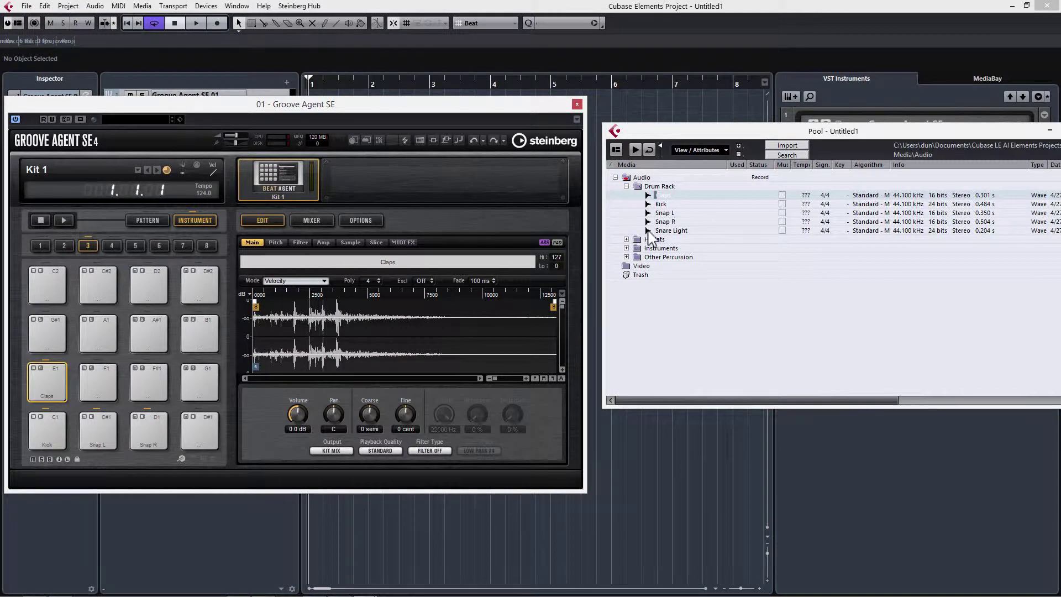
drag(648, 230, 97, 395)
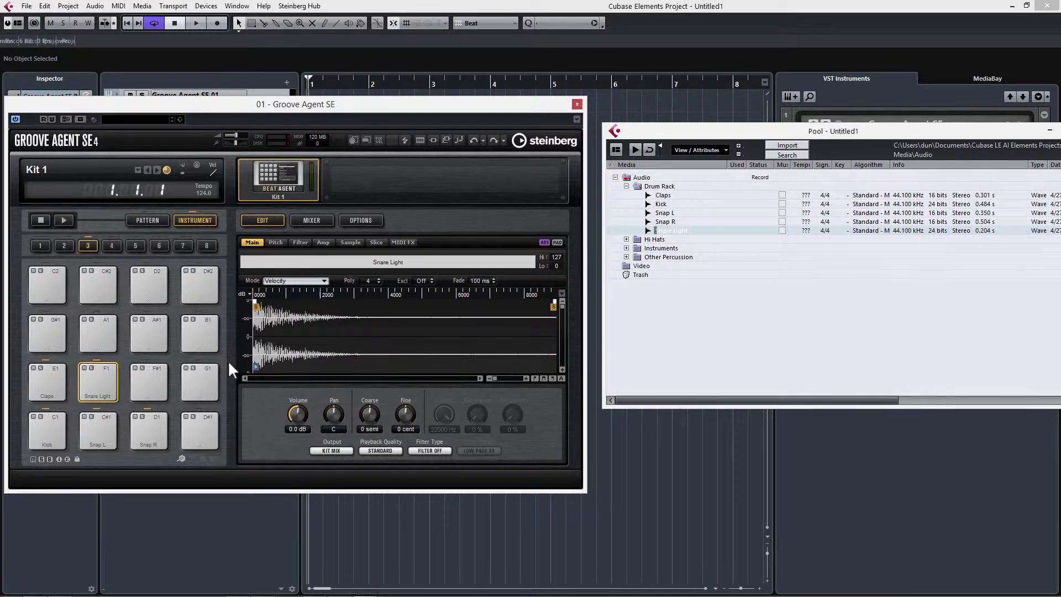
drag(848, 132, 746, 141)
Step: Close the Pool and audition the Kick, Snap L, Snap R, Claps and Snare Light pads
click(943, 138)
drag(419, 109, 599, 84)
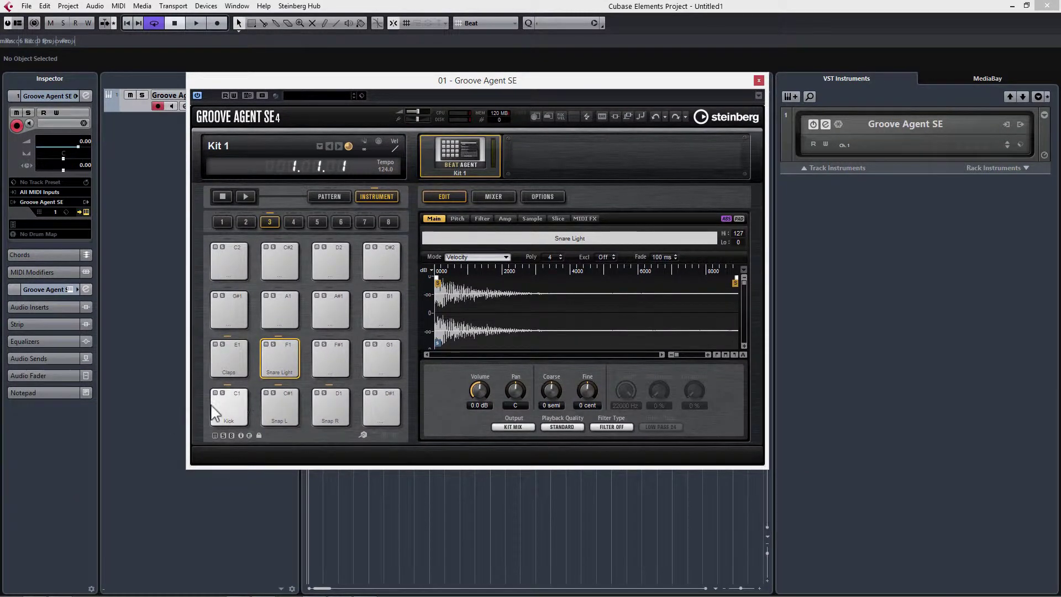
click(227, 407)
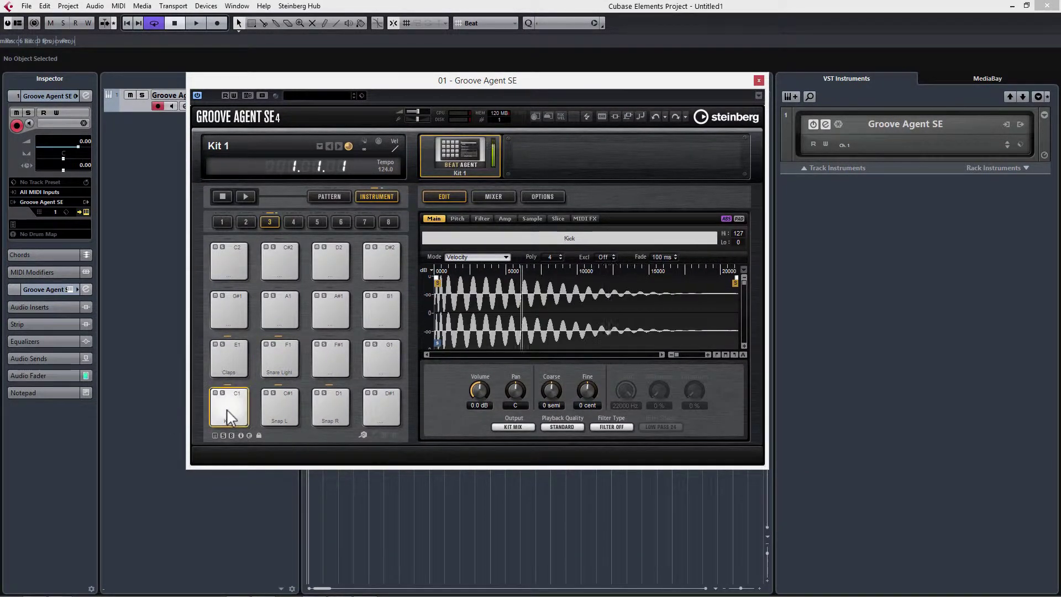
click(285, 411)
click(331, 409)
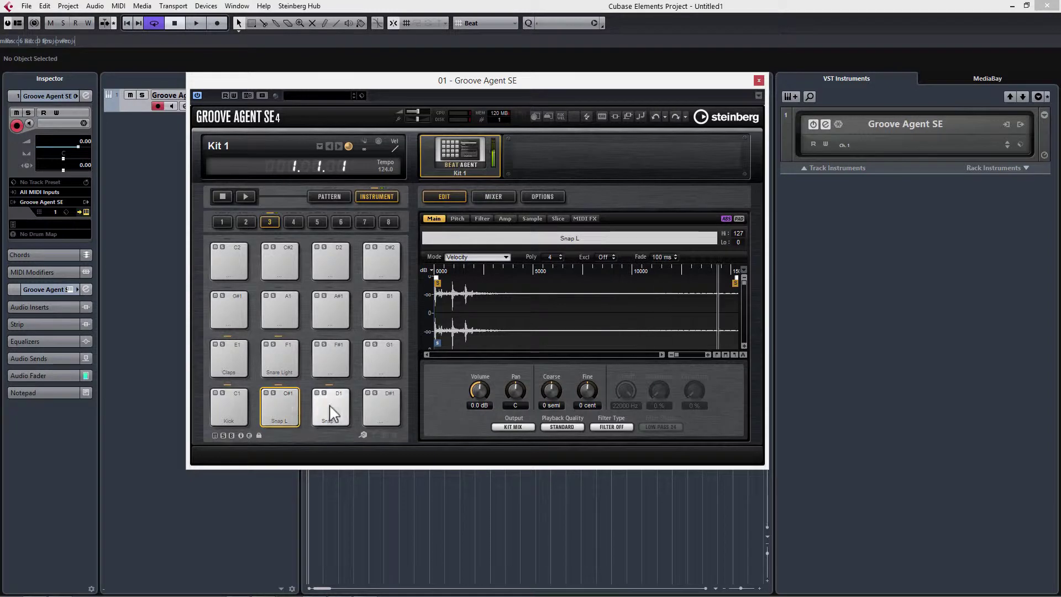
click(229, 362)
click(277, 364)
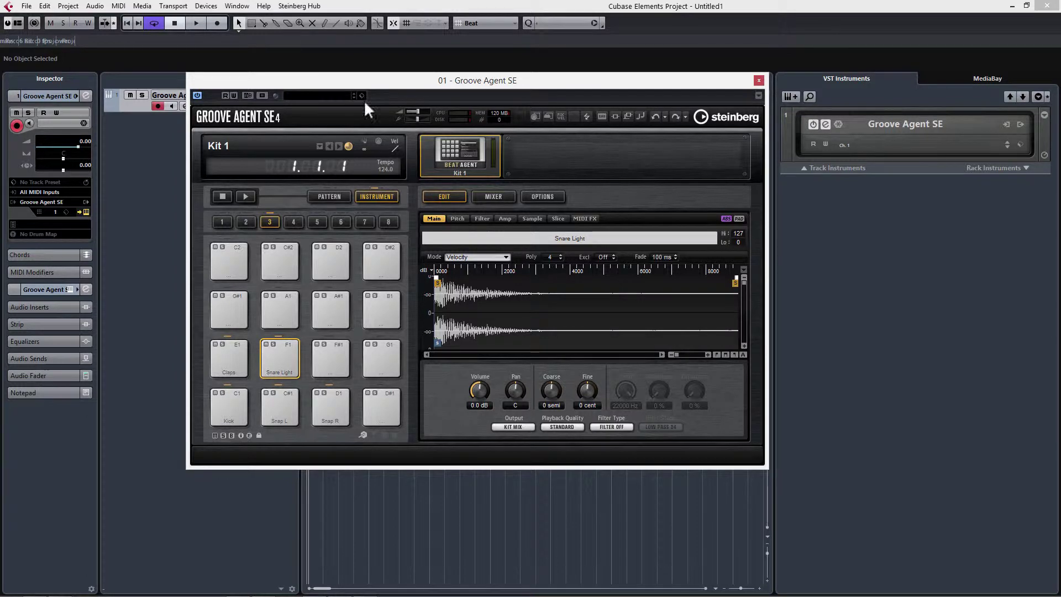
drag(513, 88, 455, 127)
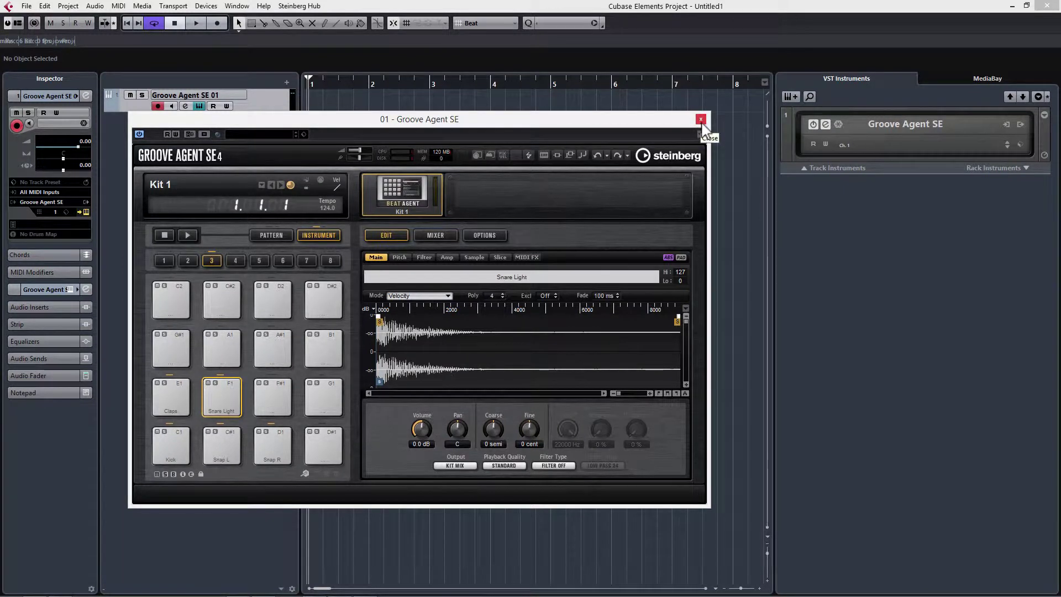
Step: Close Groove Agent SE and draw an empty one-bar part at bar 1 on its track
click(700, 119)
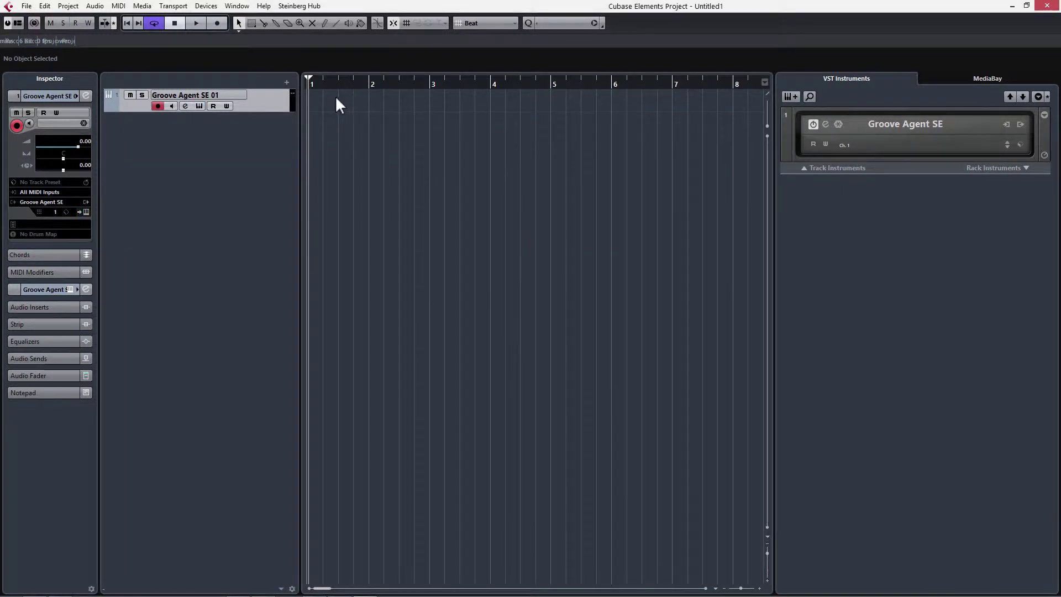
right_click(324, 105)
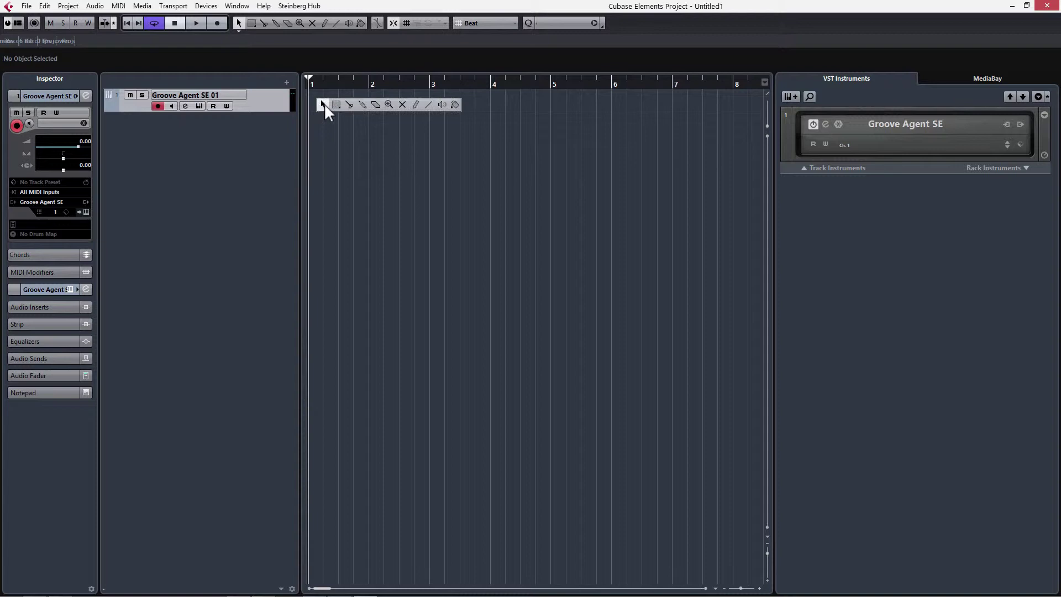
click(416, 105)
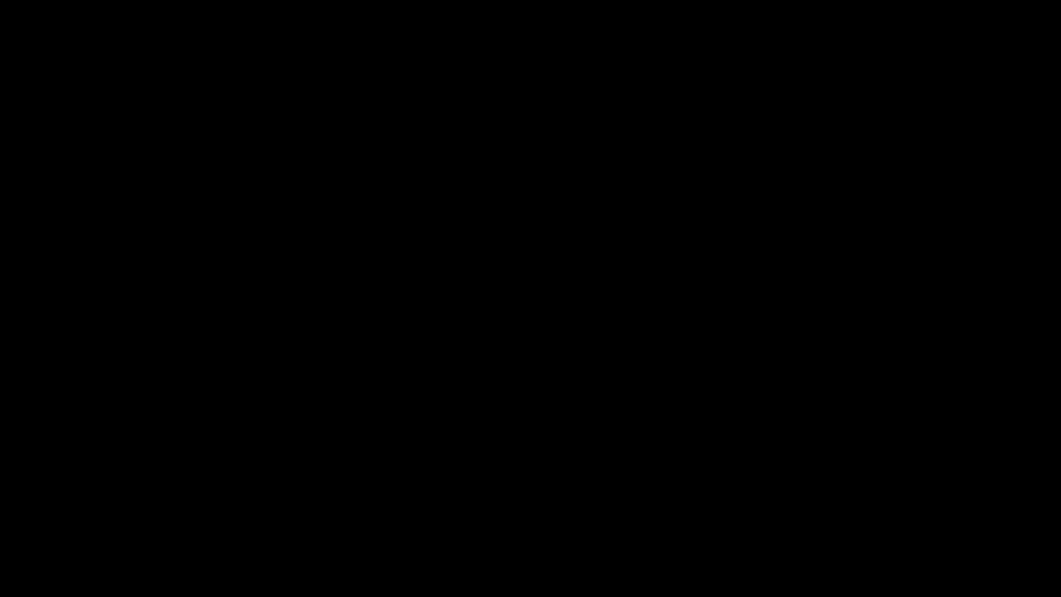
drag(313, 100, 362, 101)
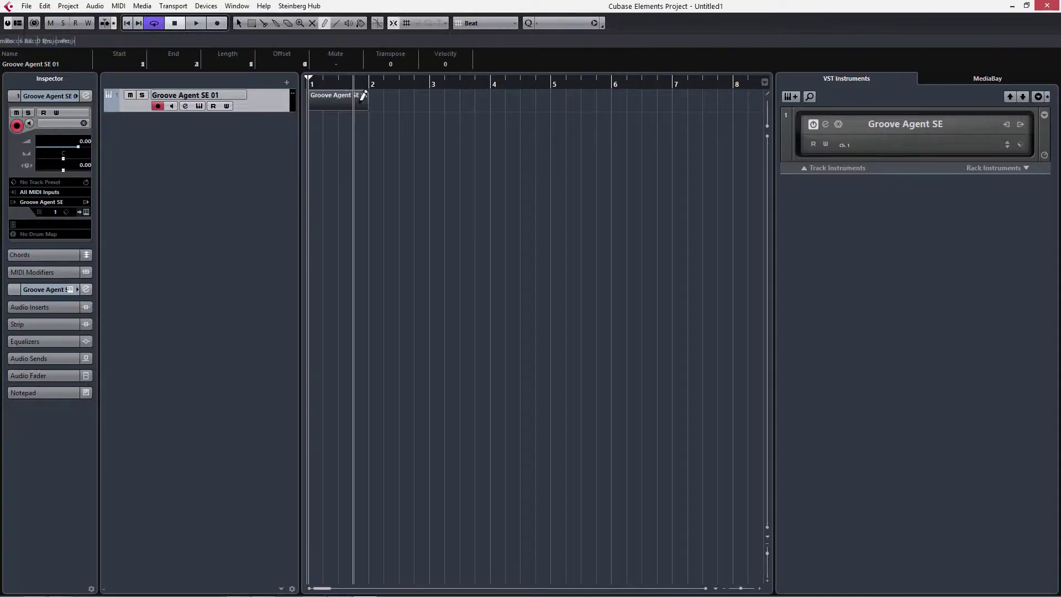
Step: Return to the Object Selection tool with Normal Sizing and open the part in the Key Editor
right_click(342, 103)
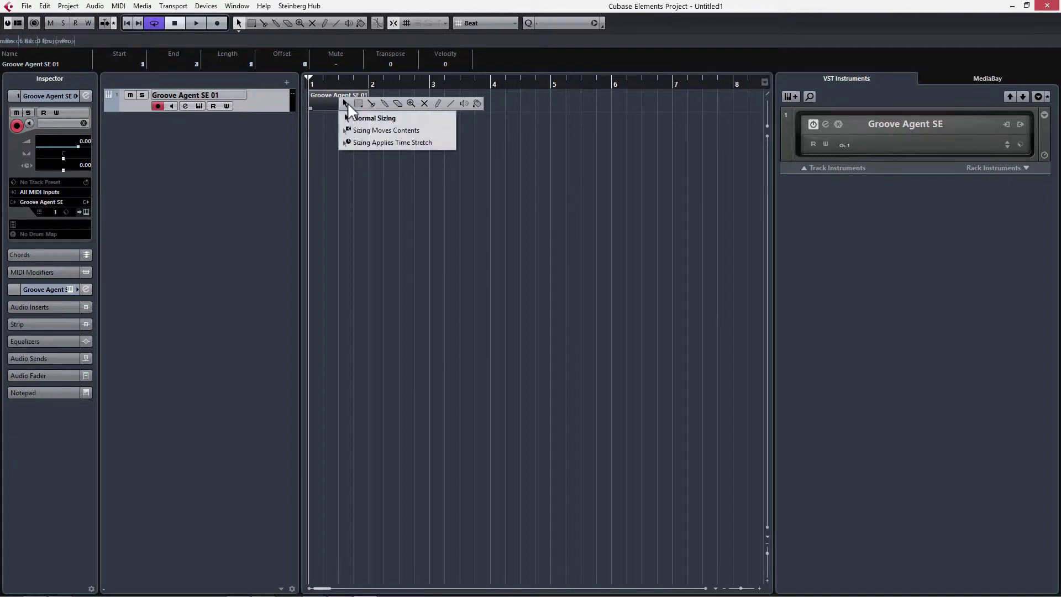
mouse_move(346, 104)
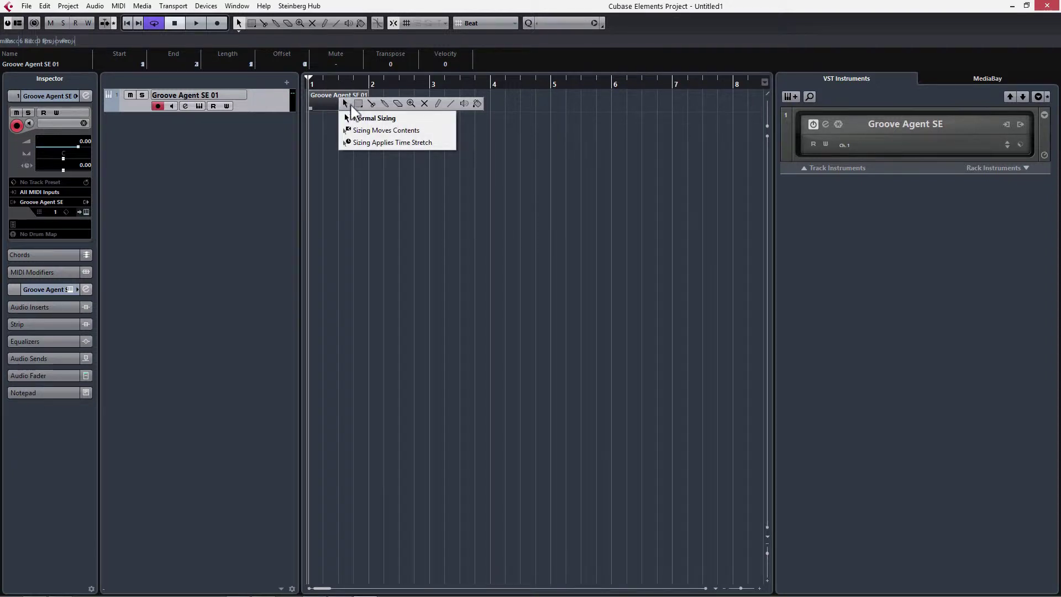
click(375, 119)
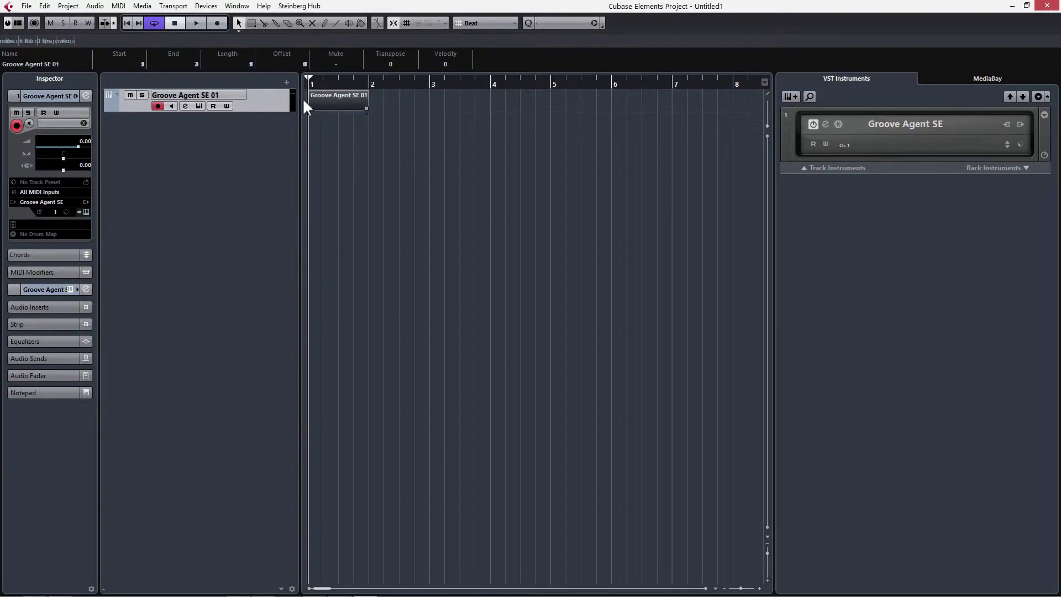
double_click(334, 108)
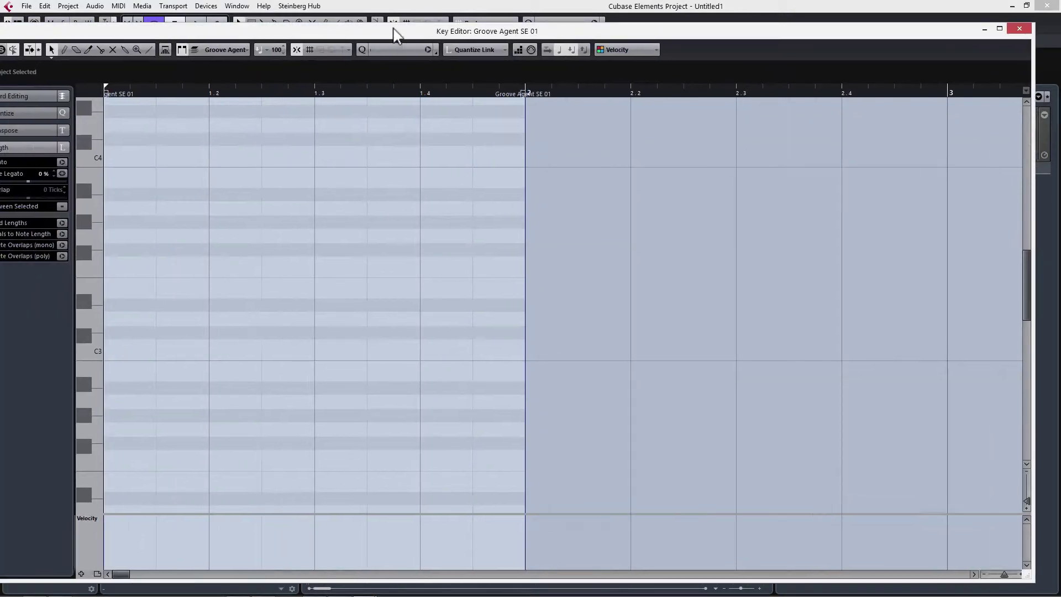
Step: Draw C1 kick notes on beats 1, 2, 3 and 4, then play them back
scroll(144, 484, down, 10)
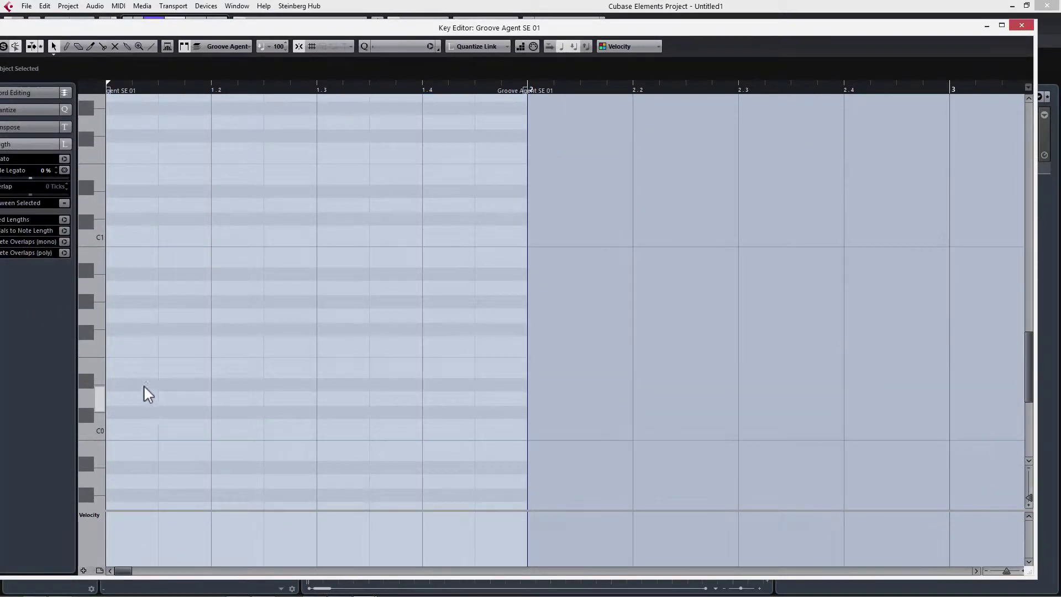
scroll(145, 409, up, 2)
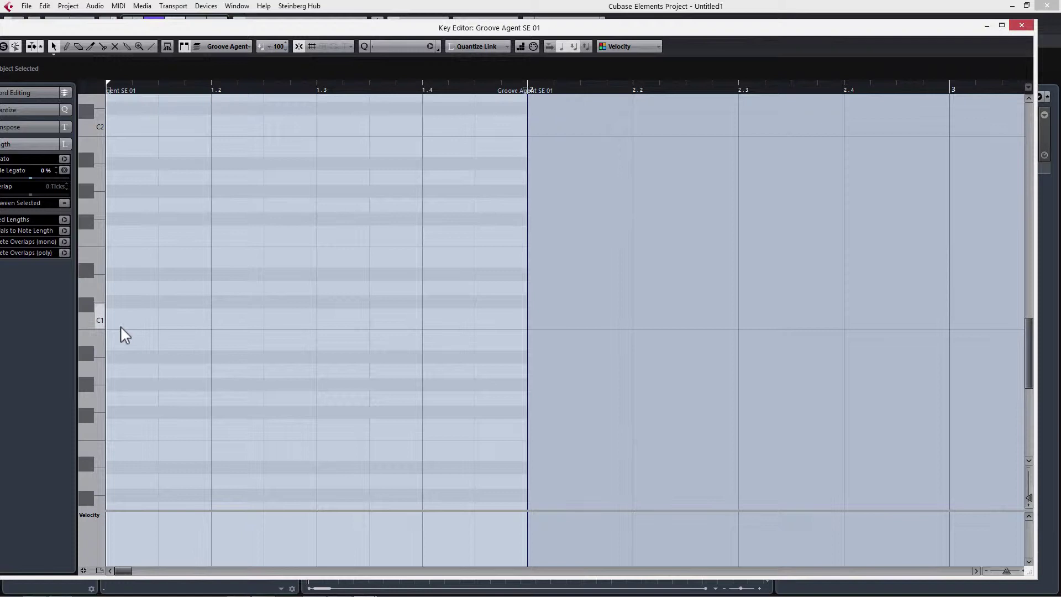
scroll(125, 335, up, 2)
right_click(128, 415)
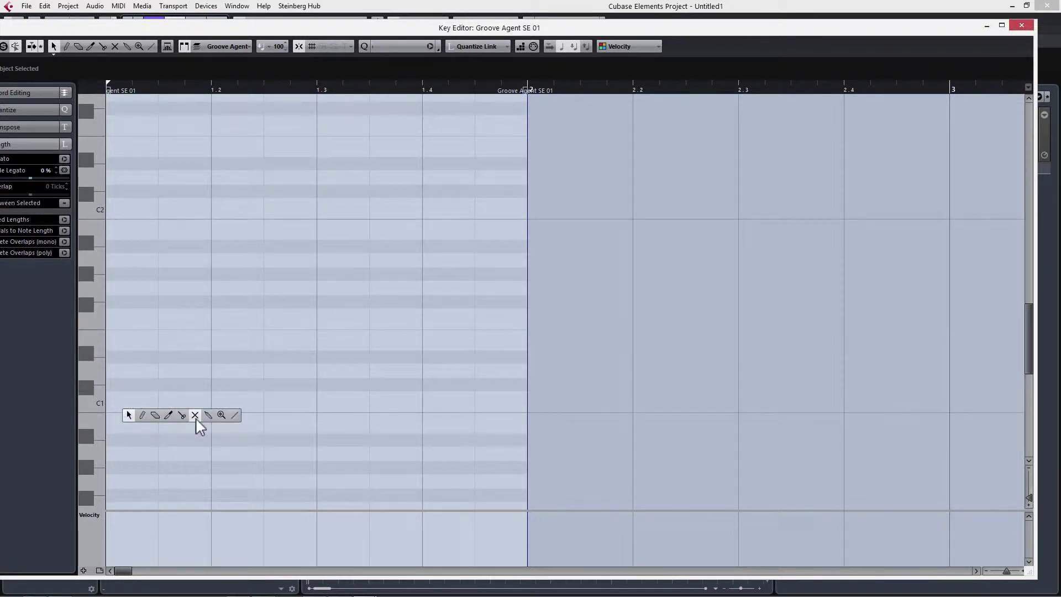
click(142, 415)
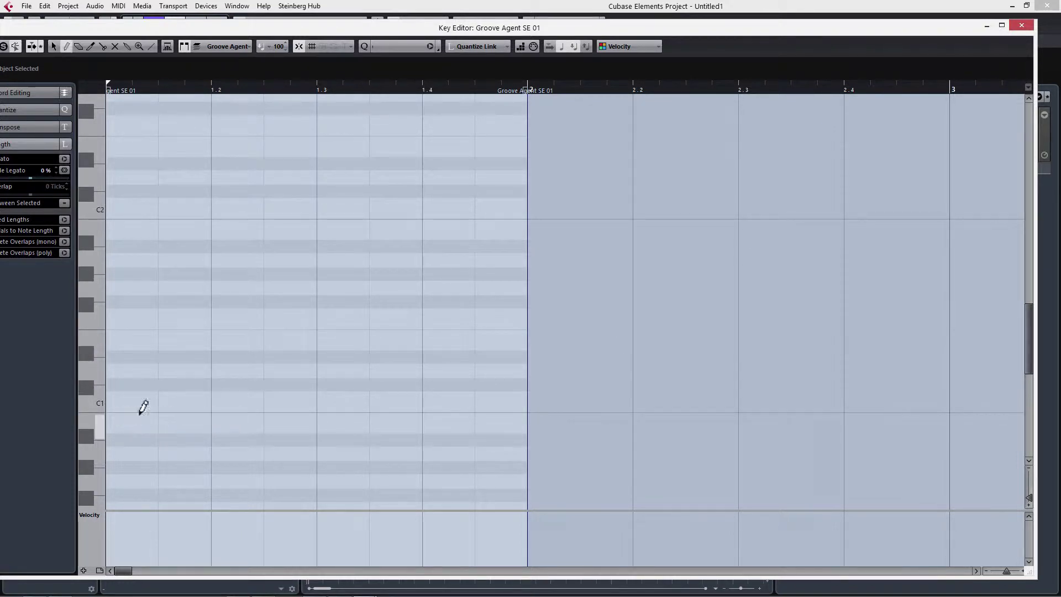
click(111, 399)
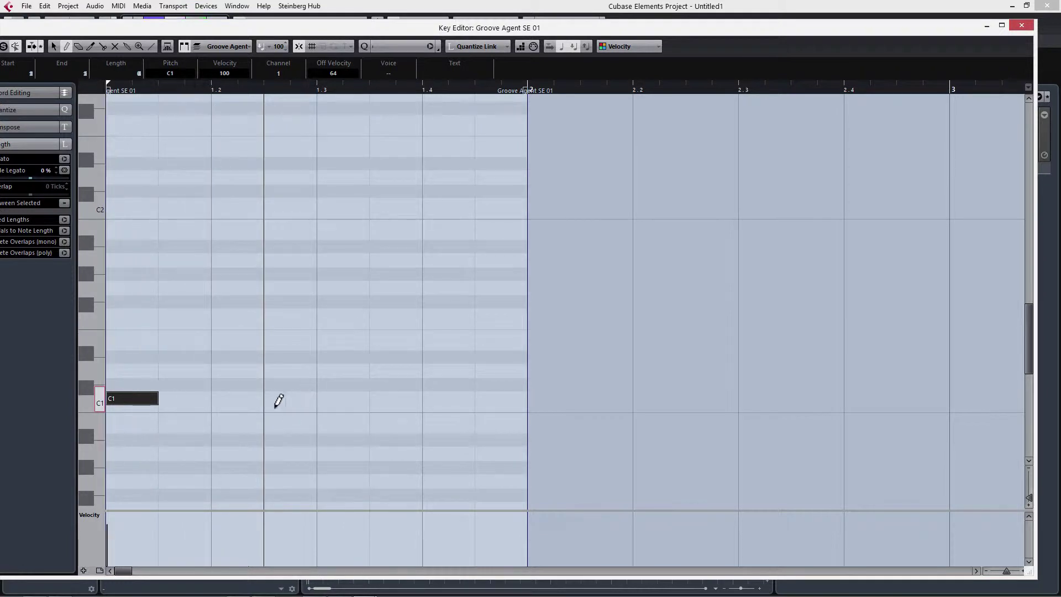
click(231, 399)
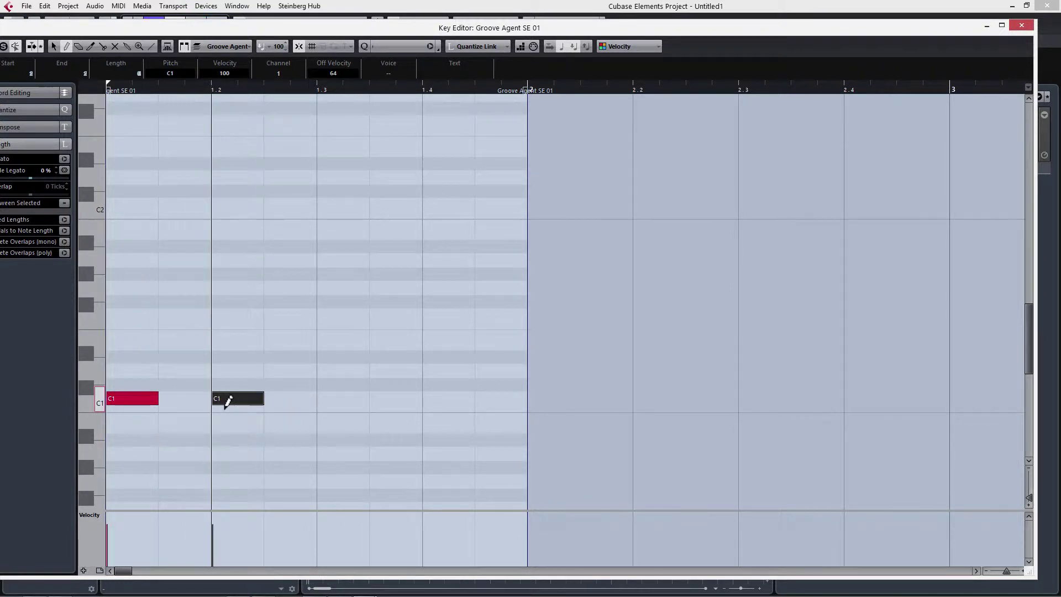
click(337, 398)
click(446, 398)
key(space)
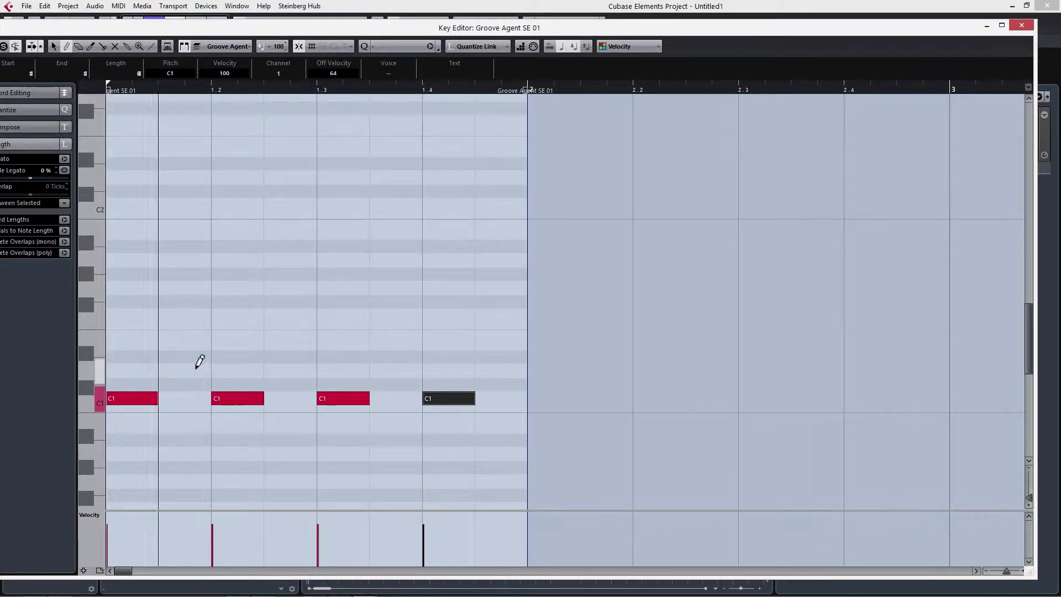
key(space)
Step: Stack C#1, D1 and D#1 notes on beats 2 and 4
right_click(228, 377)
click(240, 375)
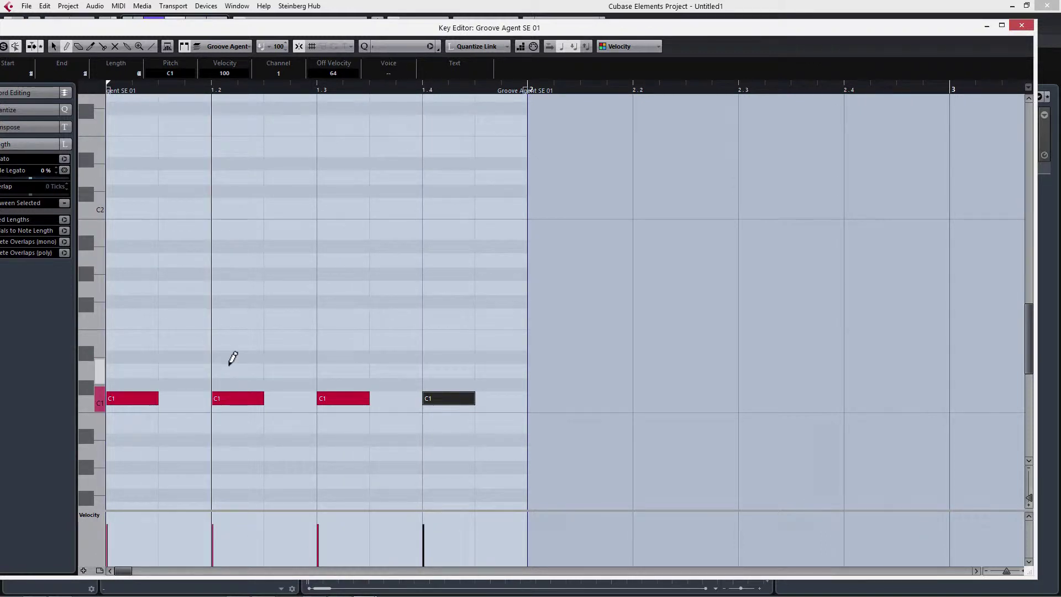
click(216, 384)
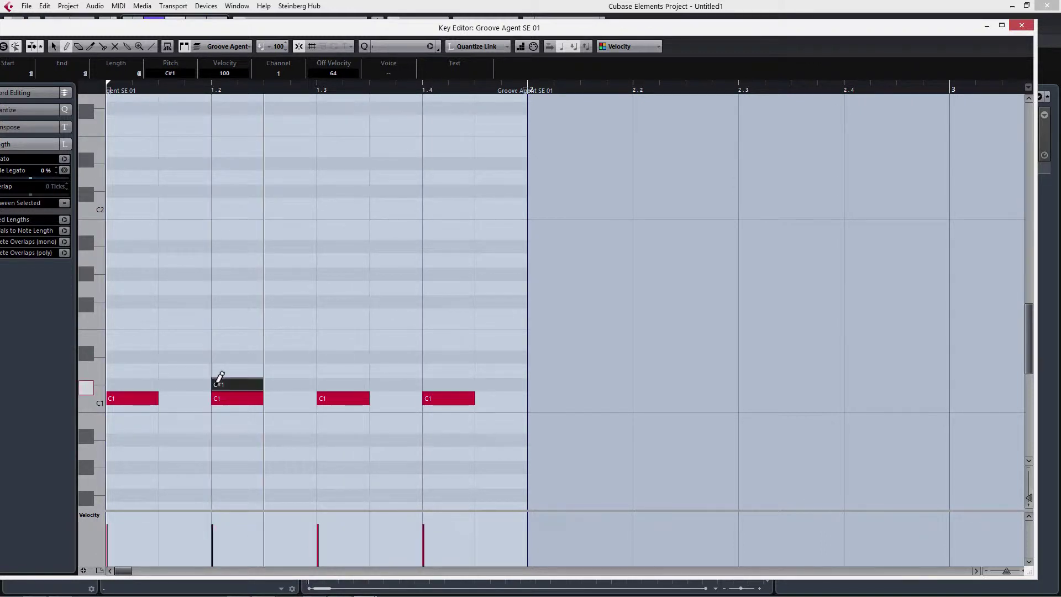
click(432, 383)
click(214, 370)
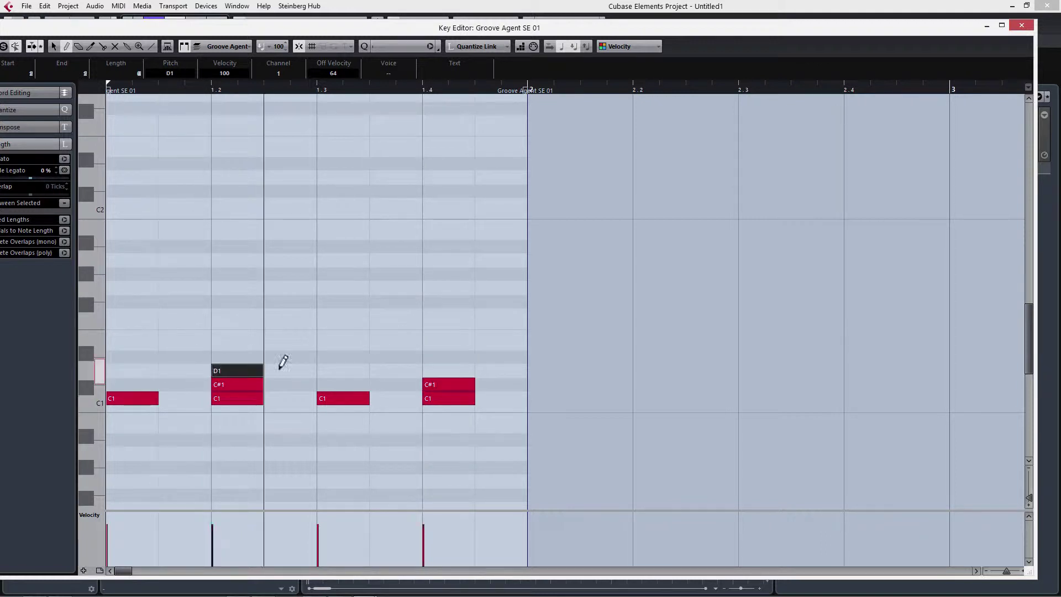
click(429, 370)
key(space)
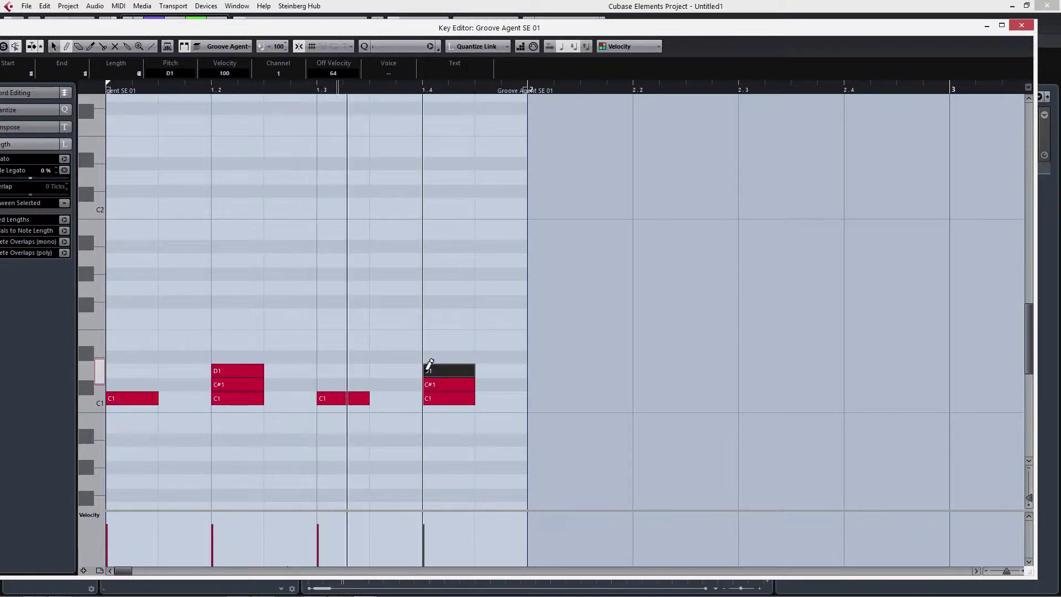
key(Escape)
click(215, 356)
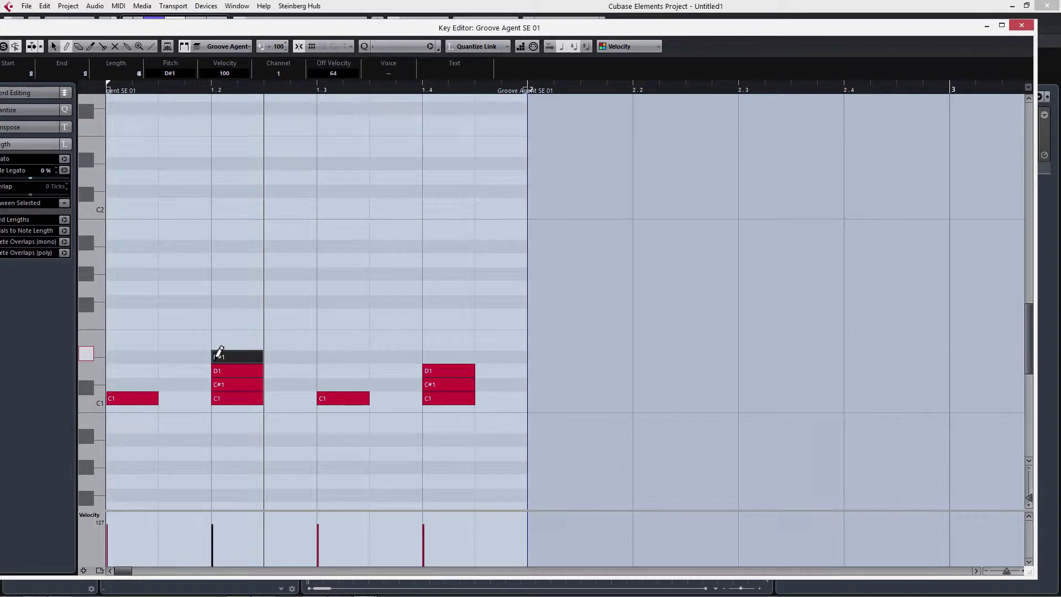
click(431, 357)
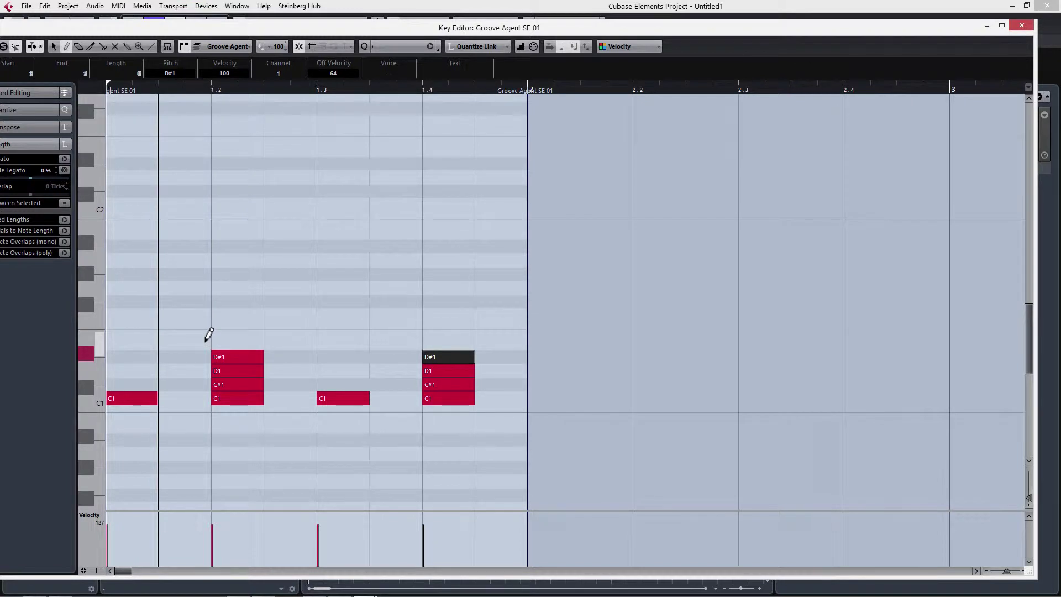
Step: Shift both D#1 notes slightly ahead of beats 2 and 4, then close the Key Editor
right_click(233, 331)
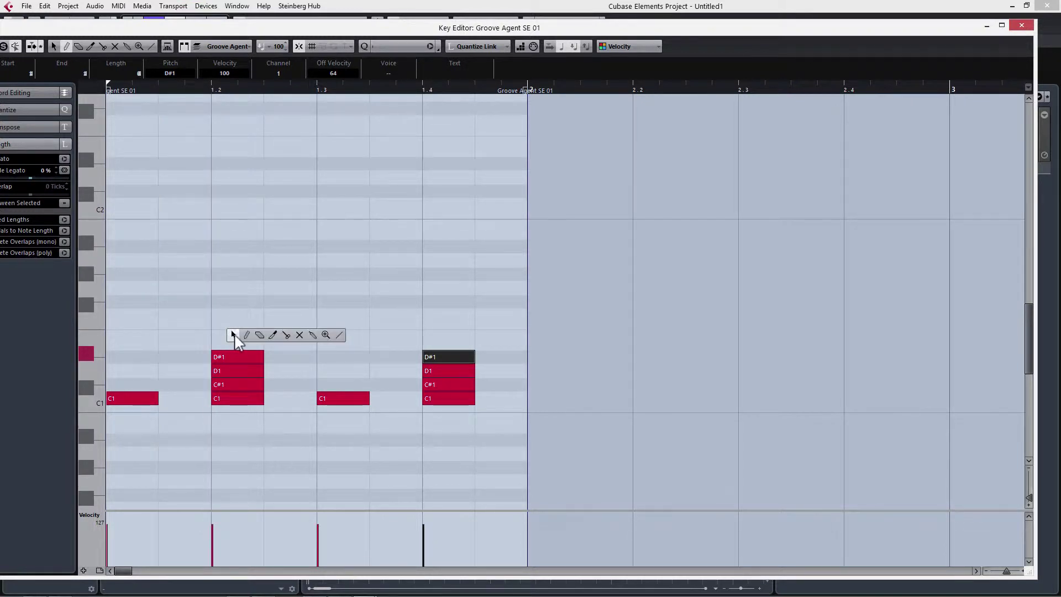
click(233, 335)
drag(192, 337, 469, 360)
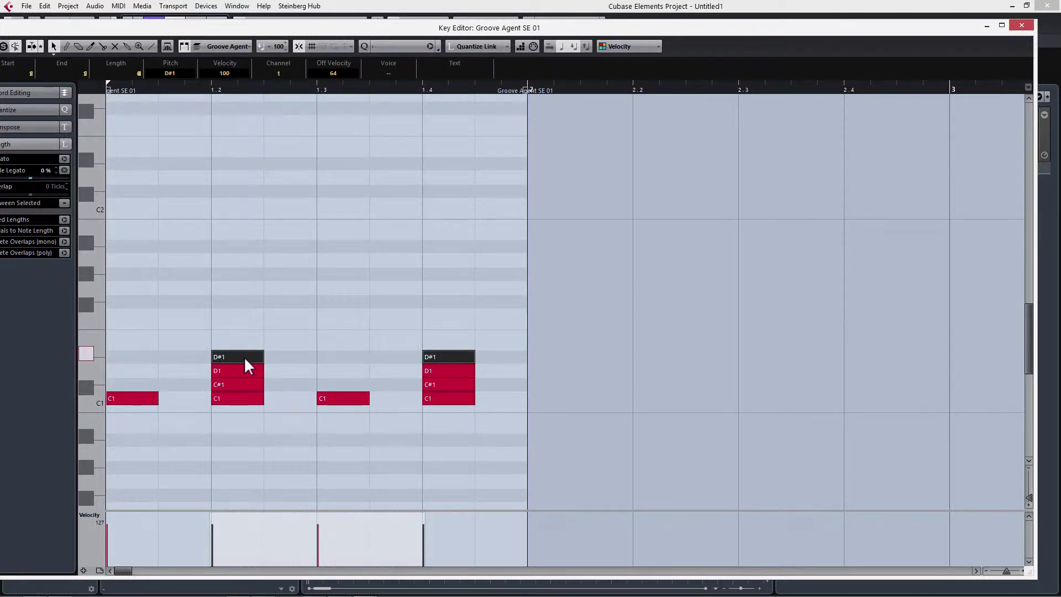
drag(244, 356, 232, 357)
key(space)
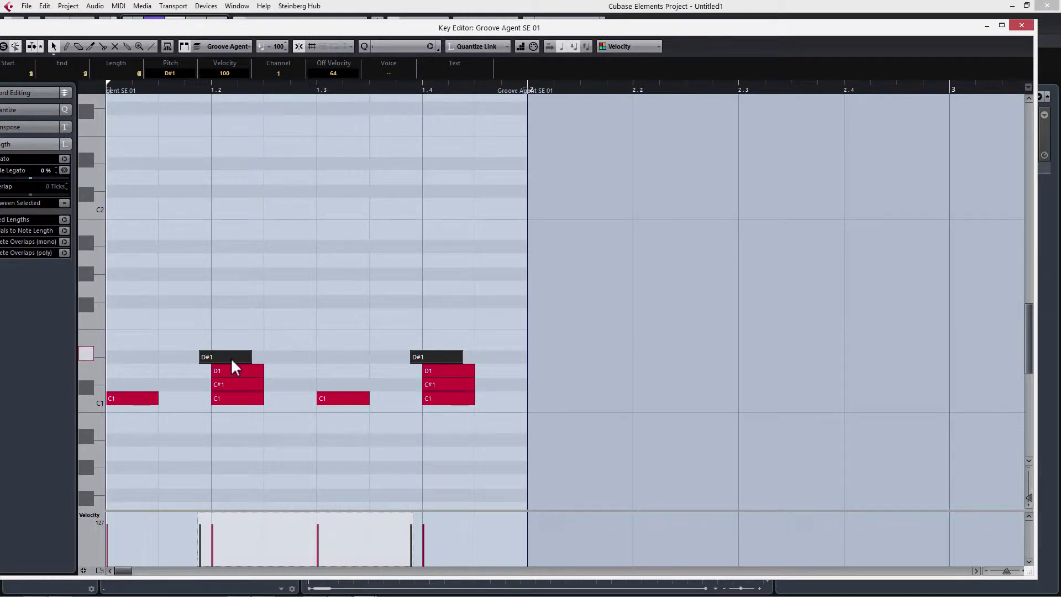
drag(231, 357, 235, 359)
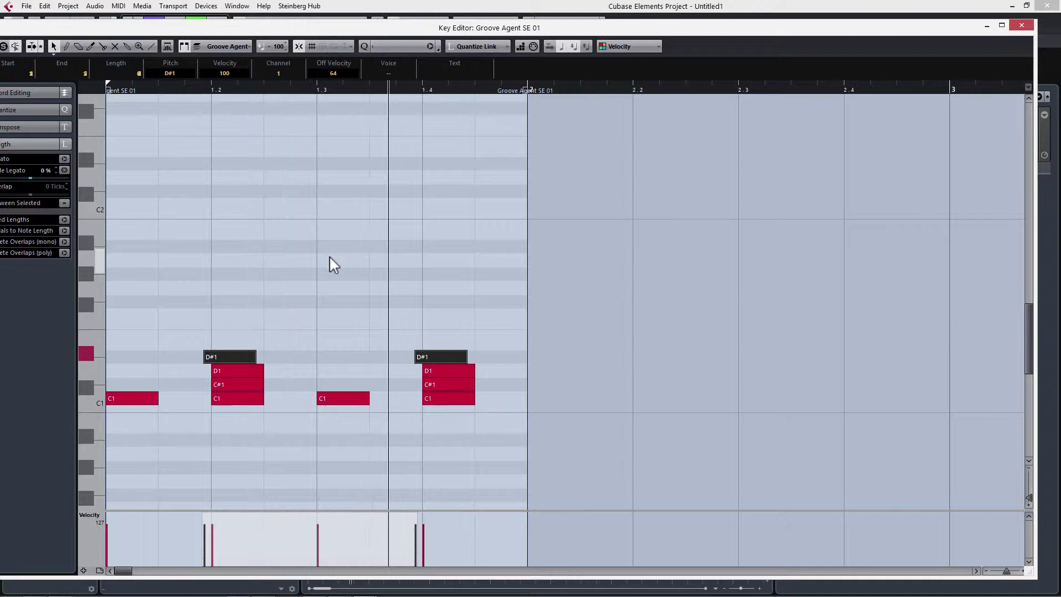
key(Escape)
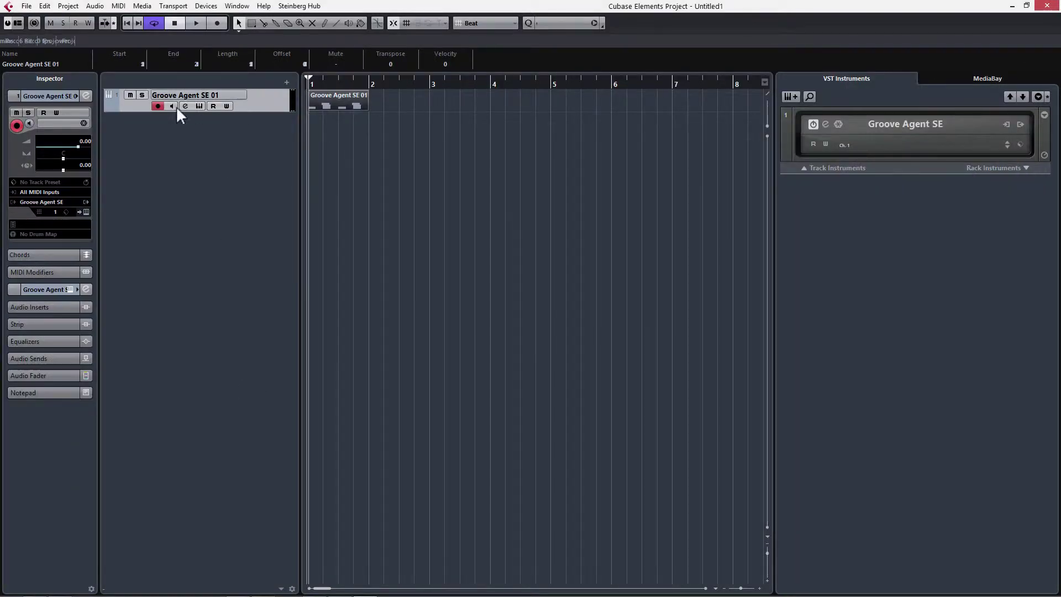
Step: Open Groove Agent SE and check the Snap L (L100) and Snap R (R100) pad settings
click(200, 106)
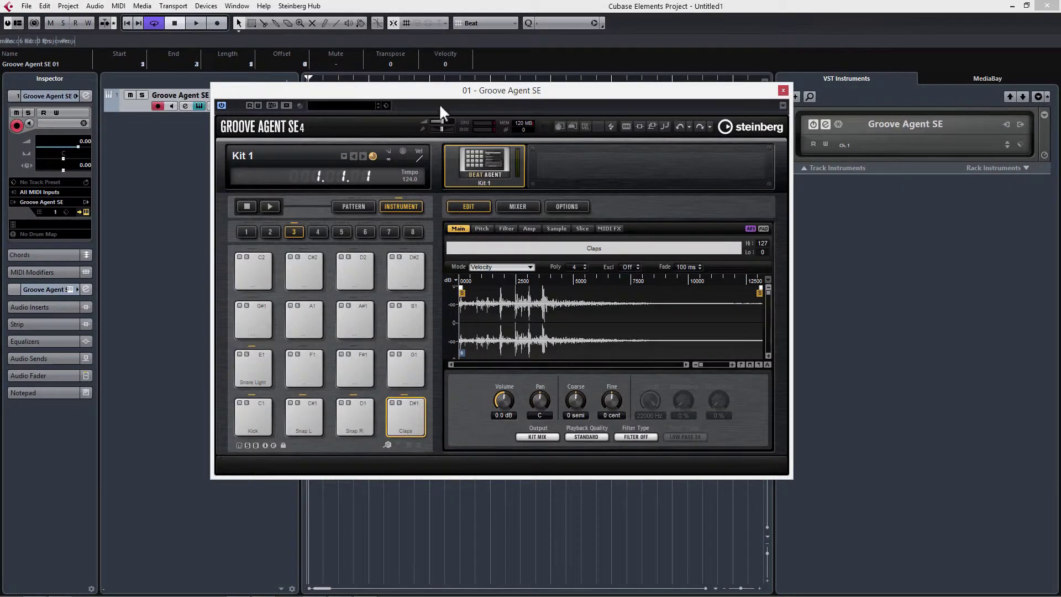
drag(447, 93, 432, 92)
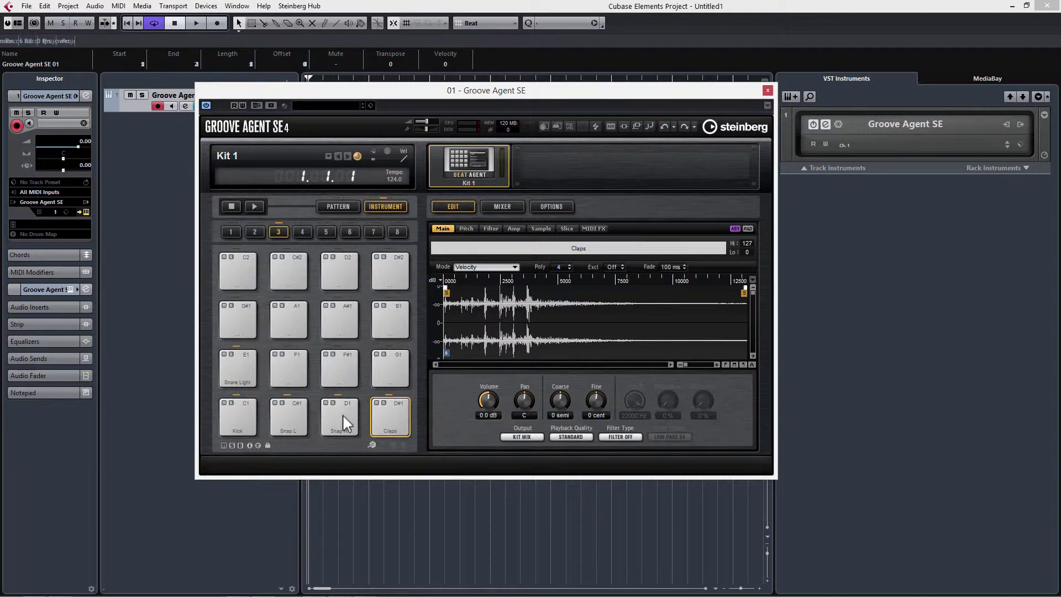
click(293, 429)
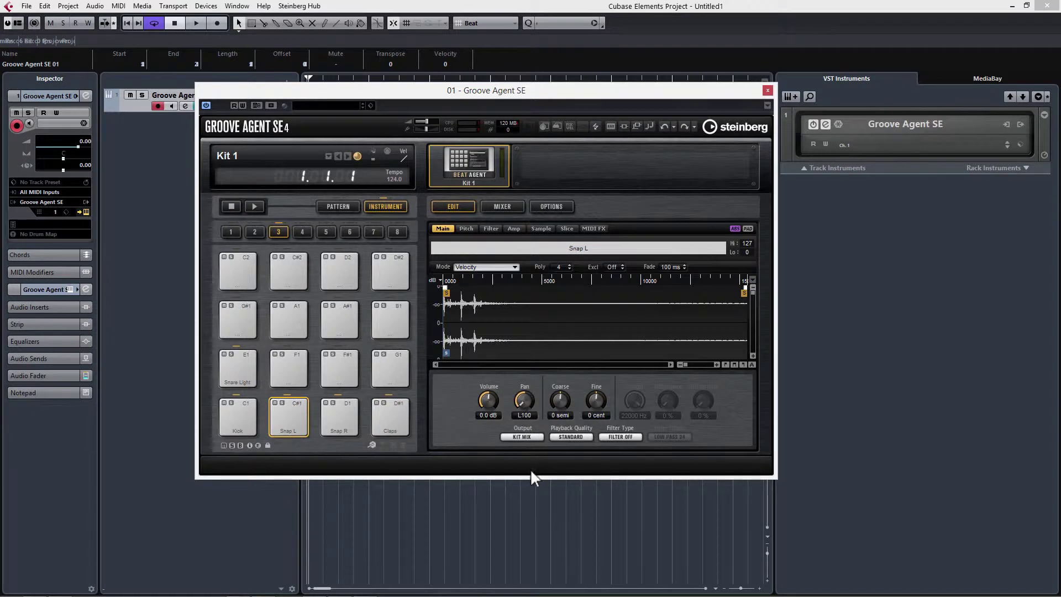
click(335, 417)
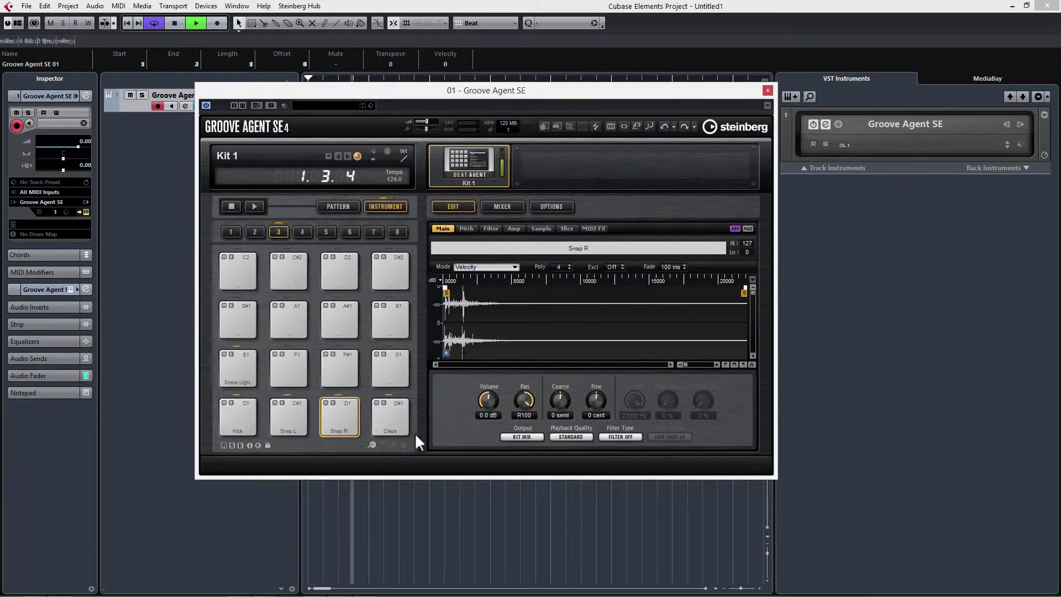
key(space)
Step: Raise the Claps pad volume to about -7.7 dB and audition the pattern
click(397, 423)
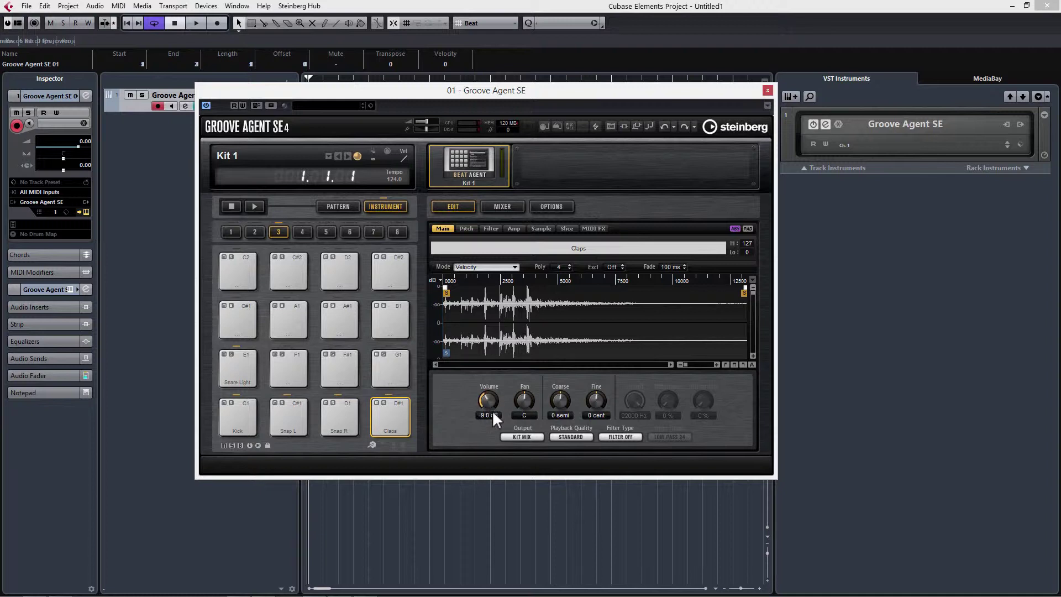
drag(492, 410, 489, 399)
key(space)
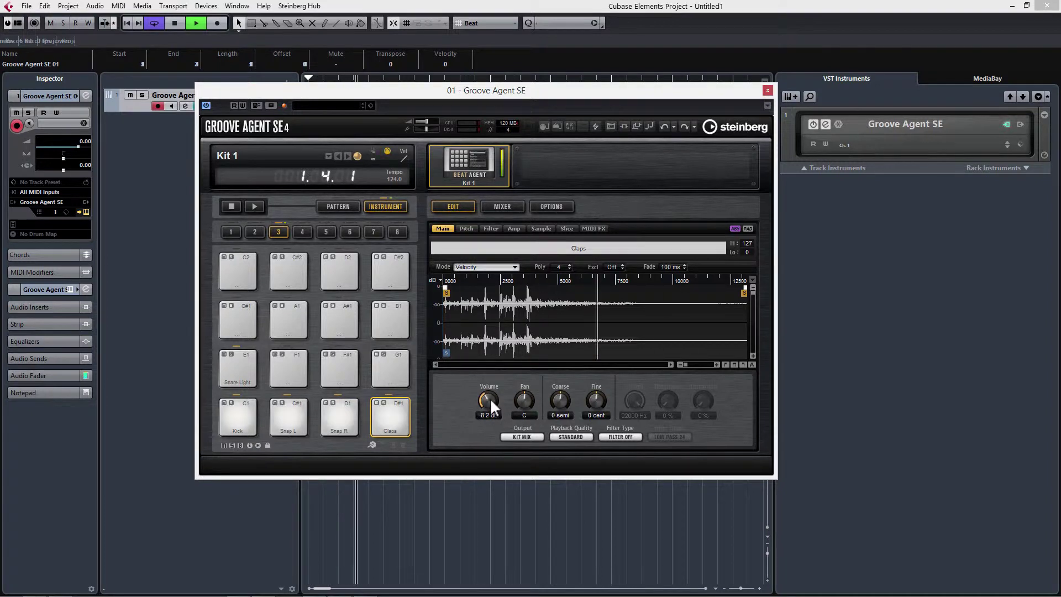
scroll(490, 399, up, 1)
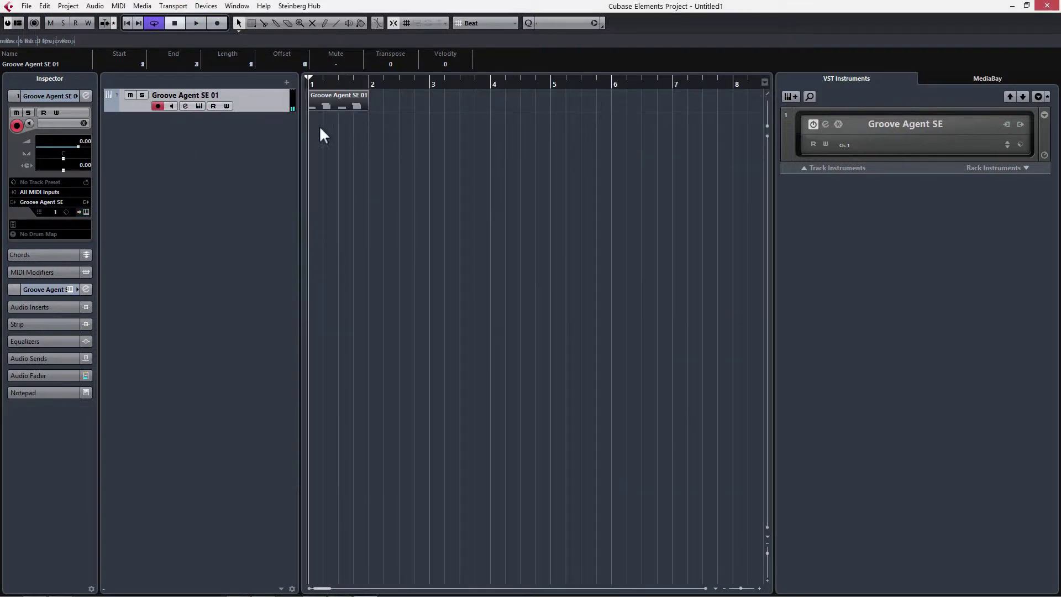
key(ctrl+d)
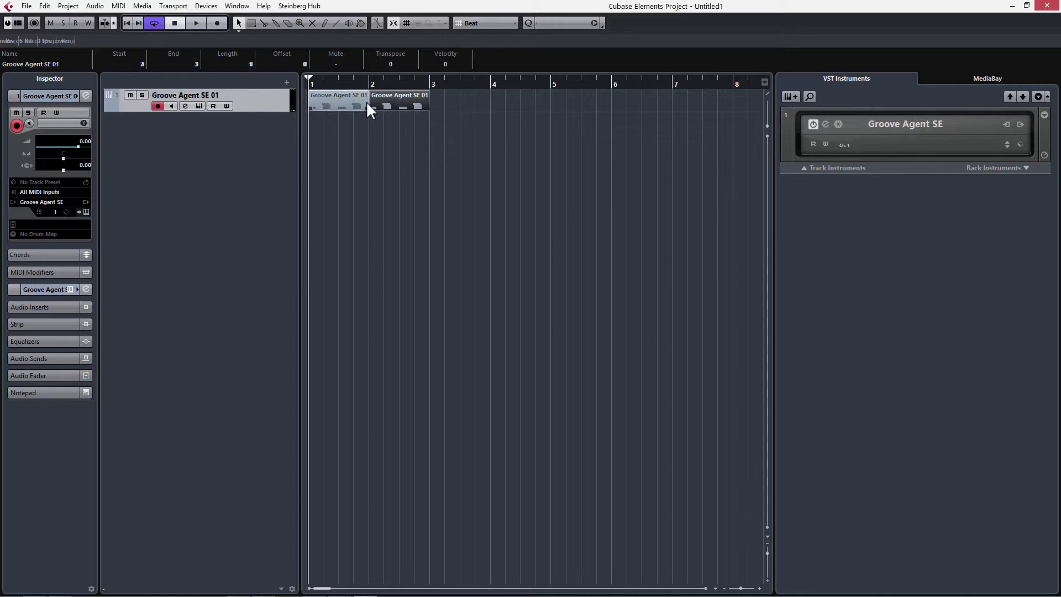
key(ctrl+d)
key(ctrl+d)
key(ctrl+d)
key(ctrl+d)
key(ctrl+d)
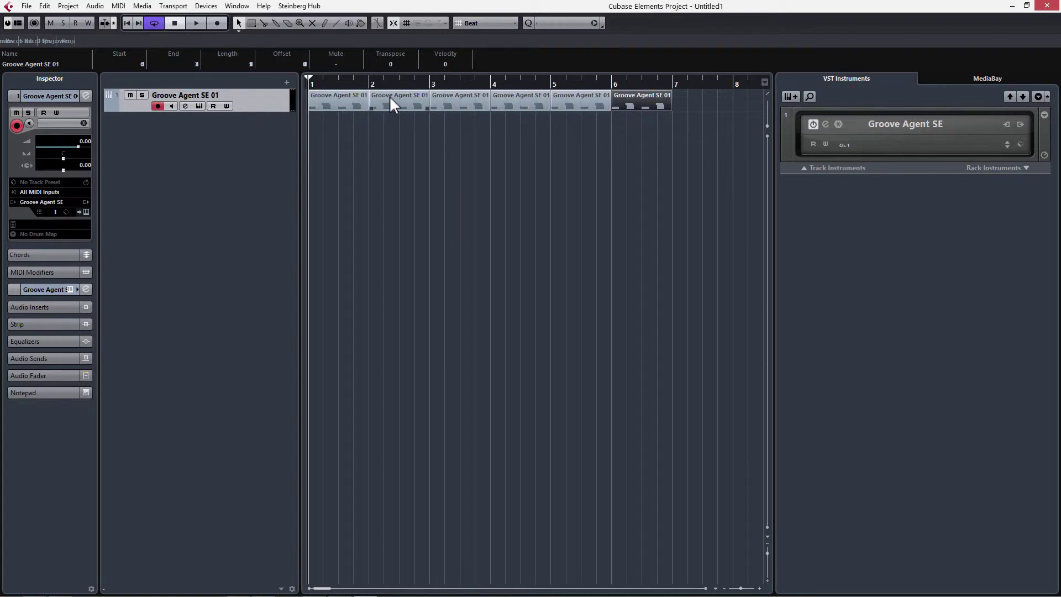
key(space)
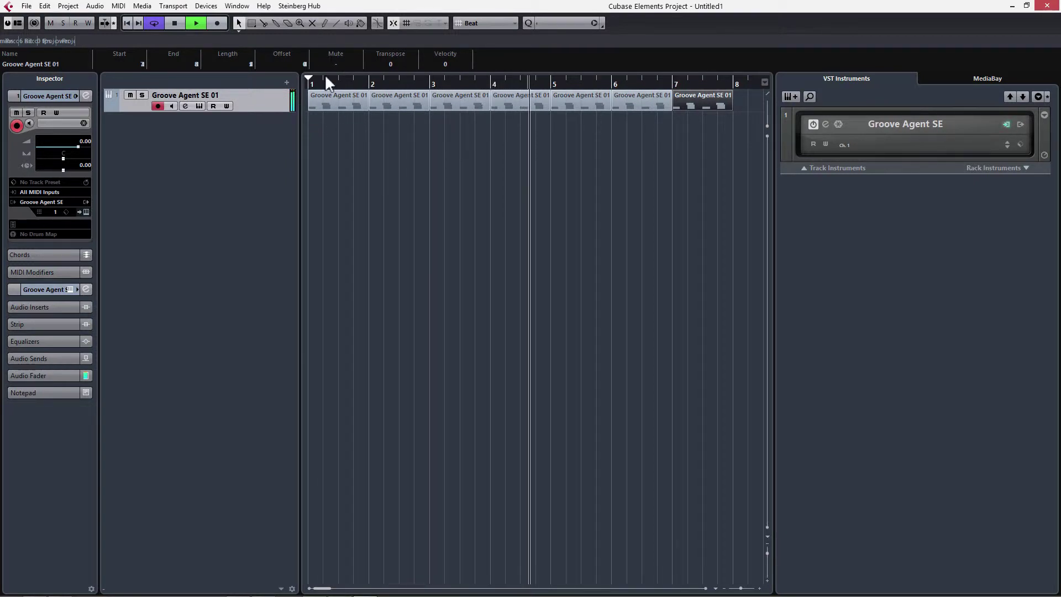
key(space)
scroll(346, 160, down, 4)
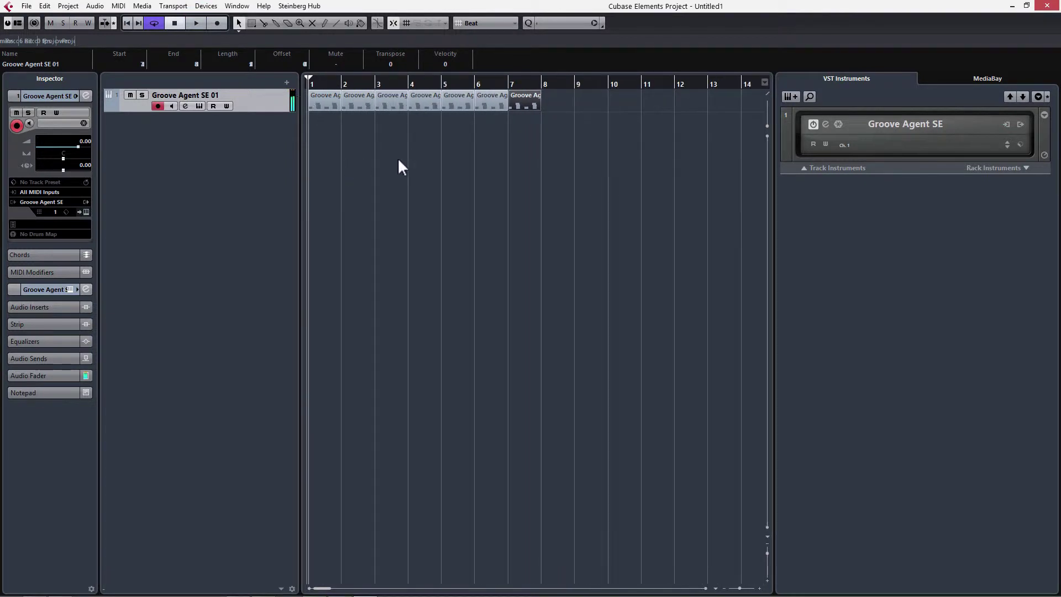
scroll(537, 110, up, 3)
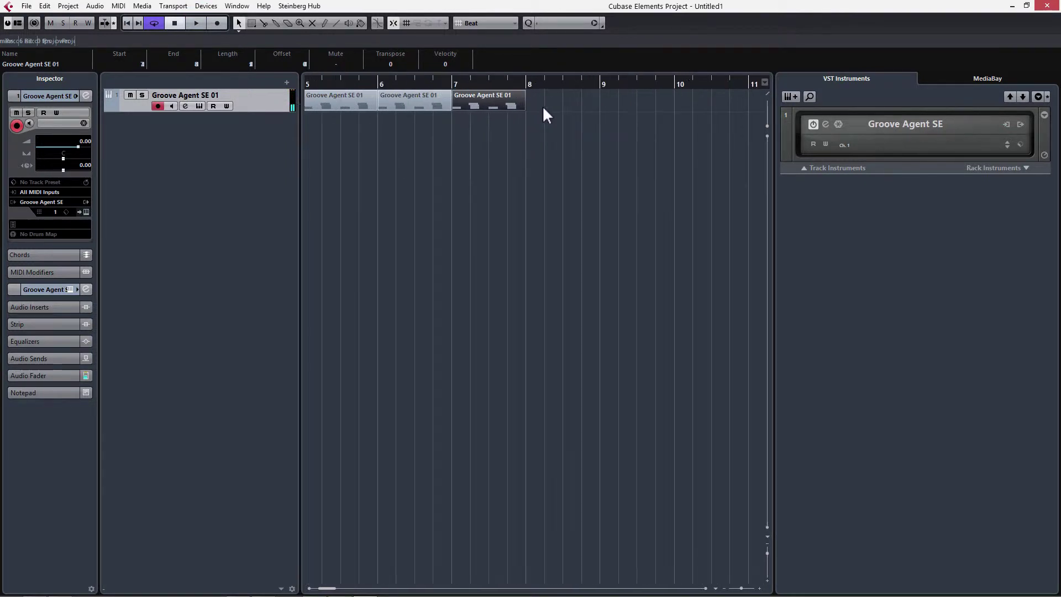
click(536, 103)
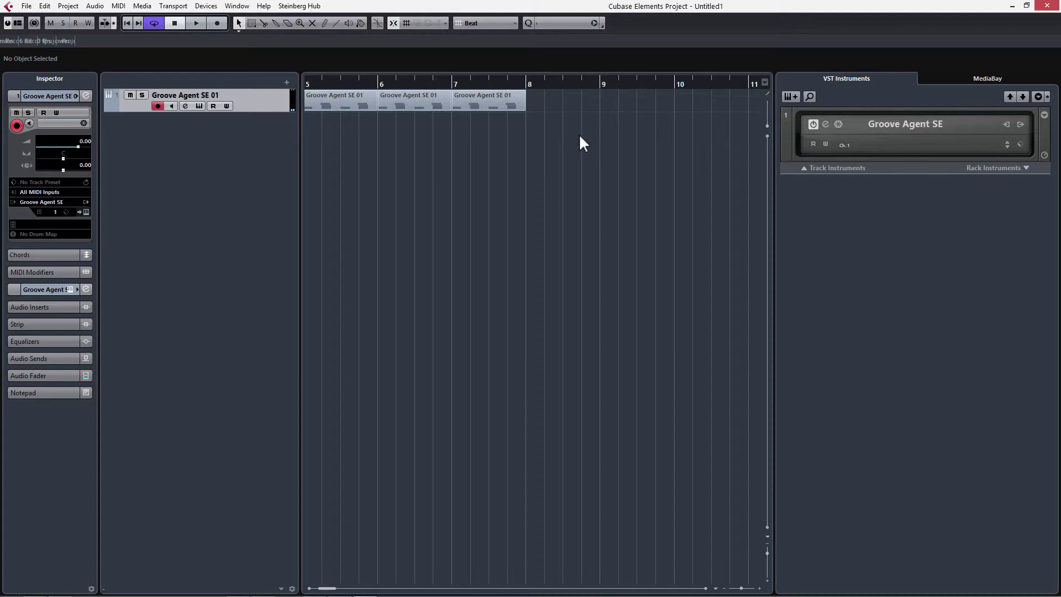
Step: Drag the Drum Fill MIDI file from the Midi folder onto the drum track at bar 8
key(alt+Tab)
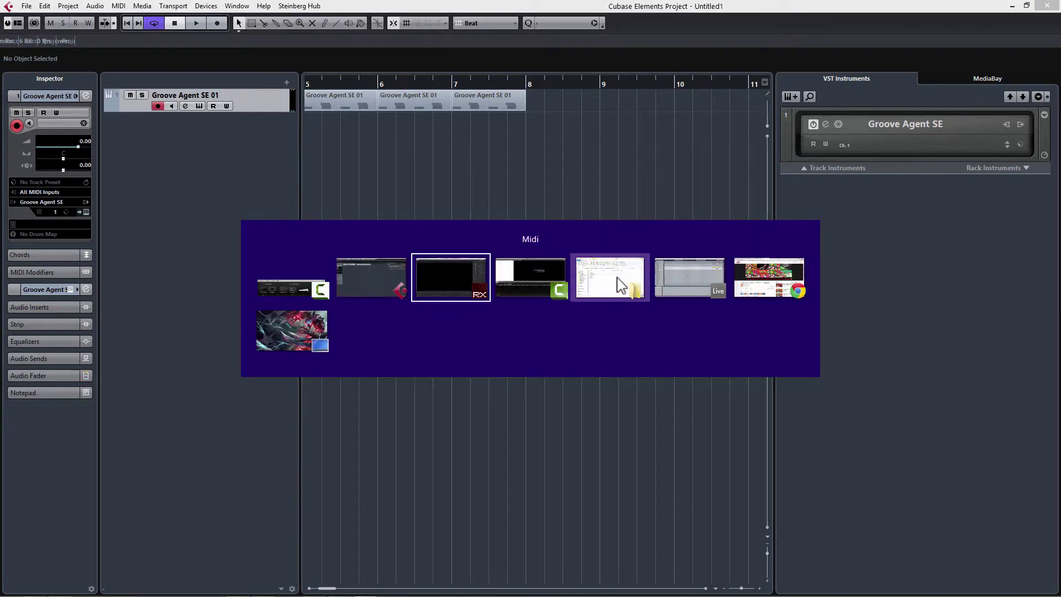
alt+click(617, 282)
drag(635, 170, 759, 183)
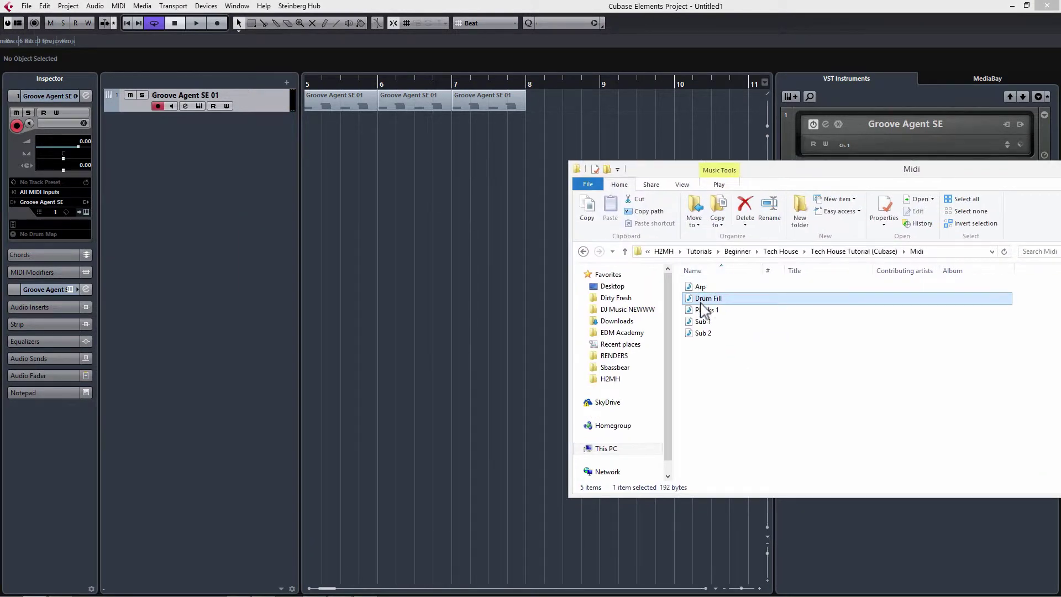
drag(567, 113, 528, 105)
Step: Play back from just before bar 8 to hear the fill, then select the new part
click(488, 82)
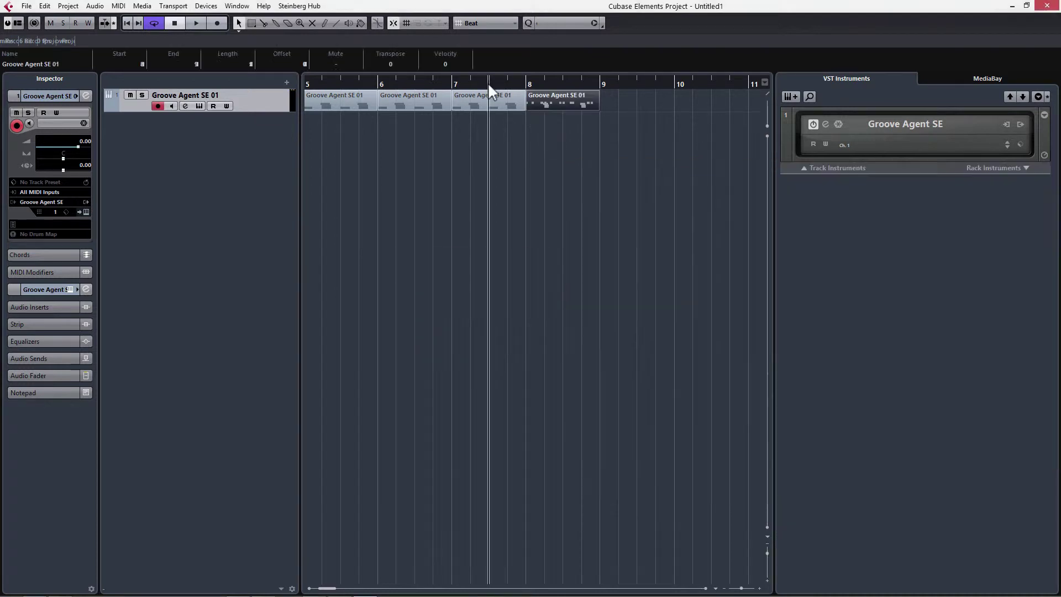
key(space)
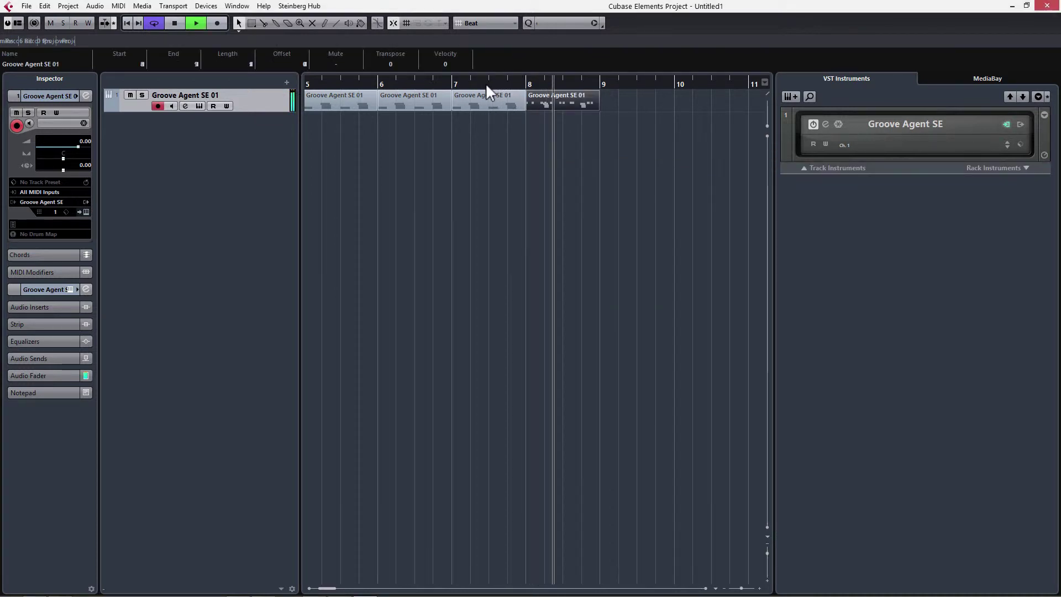
key(space)
click(555, 102)
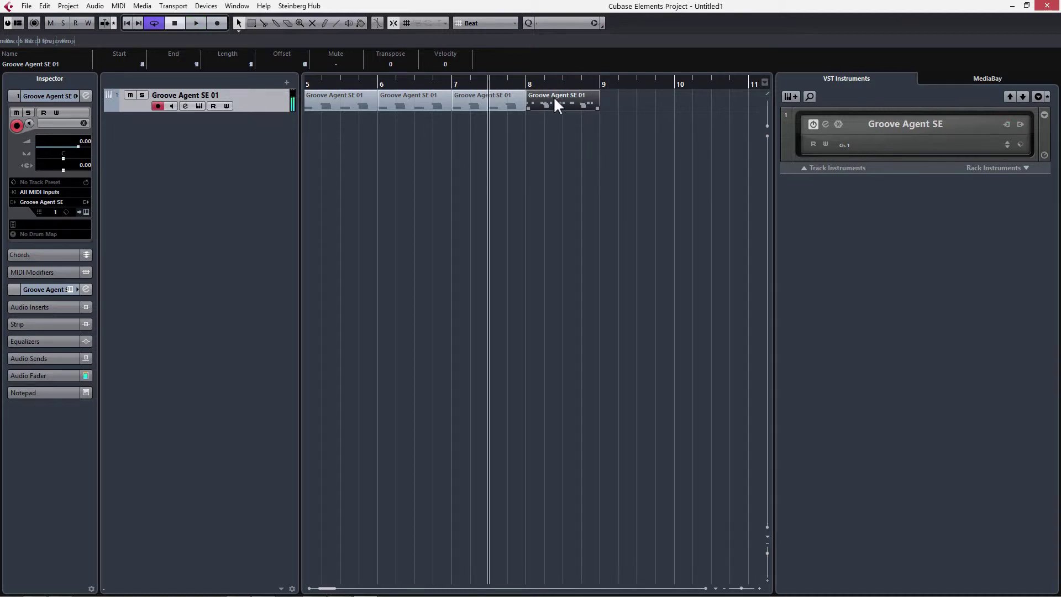
Step: Turn the E1 Snare Light pad in Groove Agent SE down to -4.8 dB, audition it, and close the editor
click(200, 106)
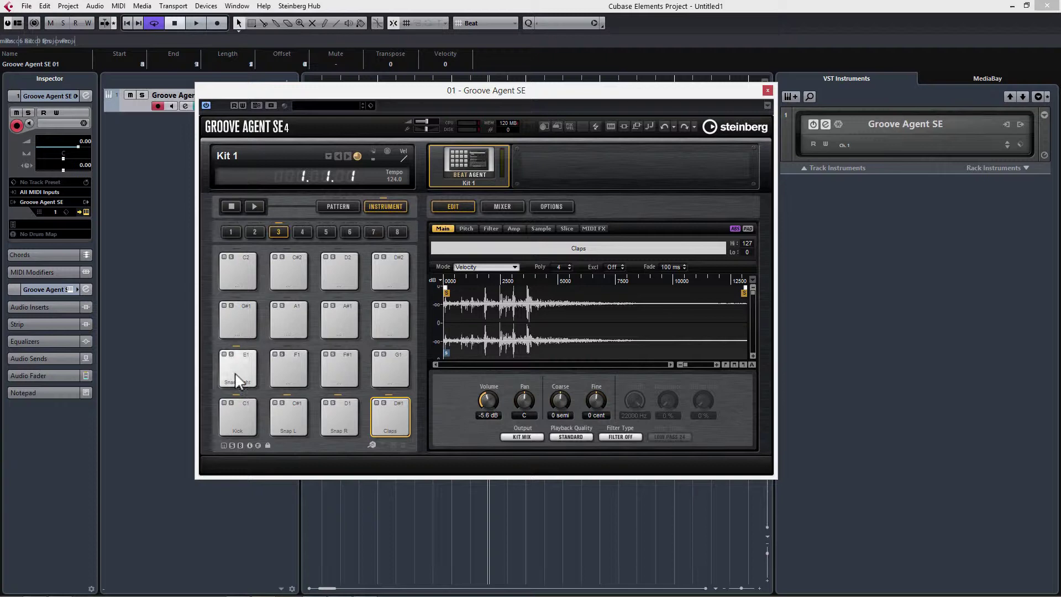
click(236, 381)
drag(488, 399, 489, 402)
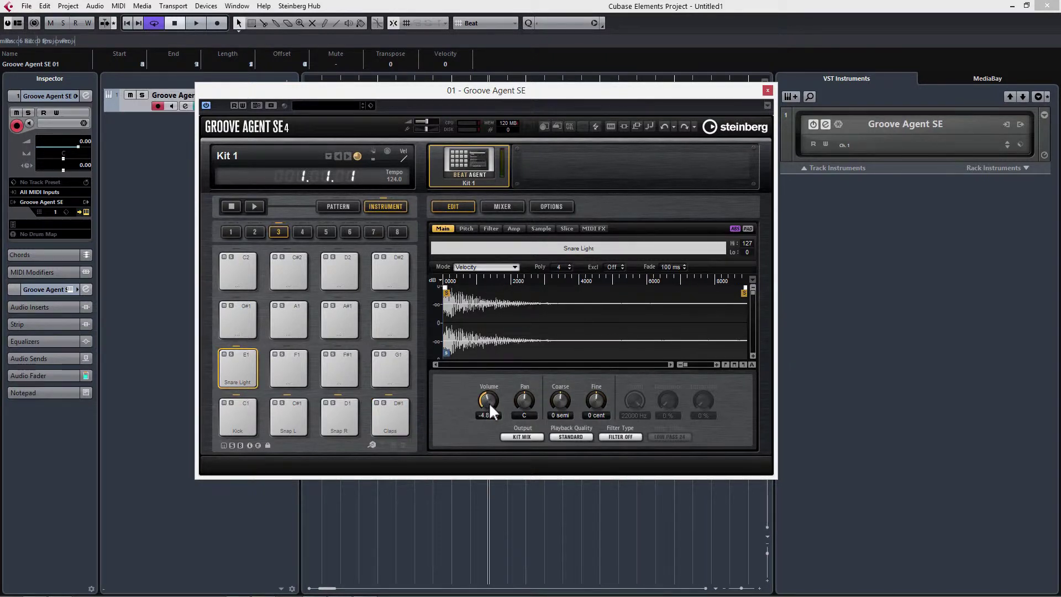
key(space)
drag(561, 98, 516, 194)
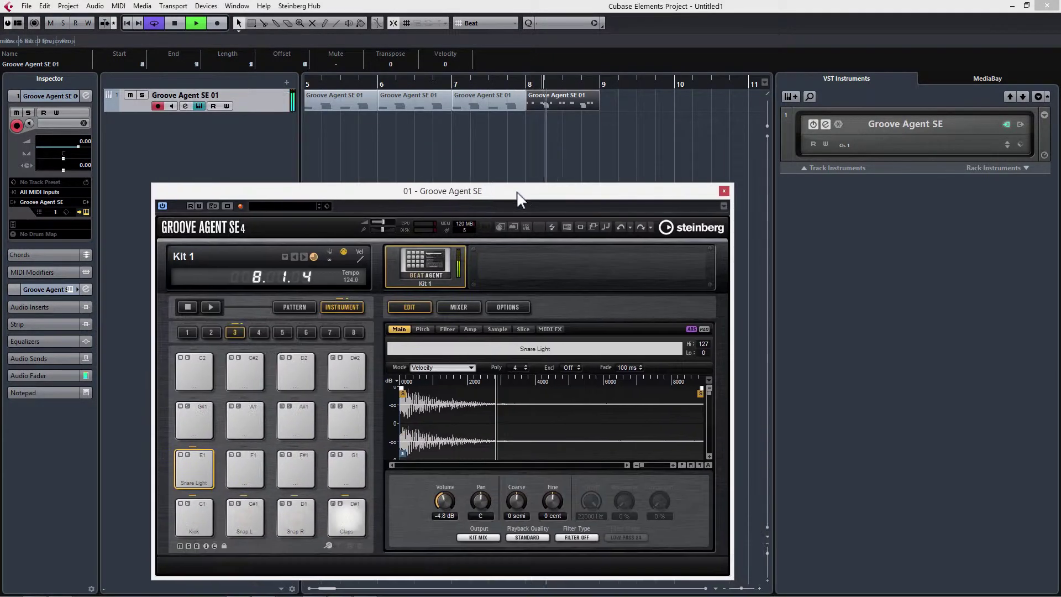
drag(629, 197, 516, 150)
click(669, 158)
key(g)
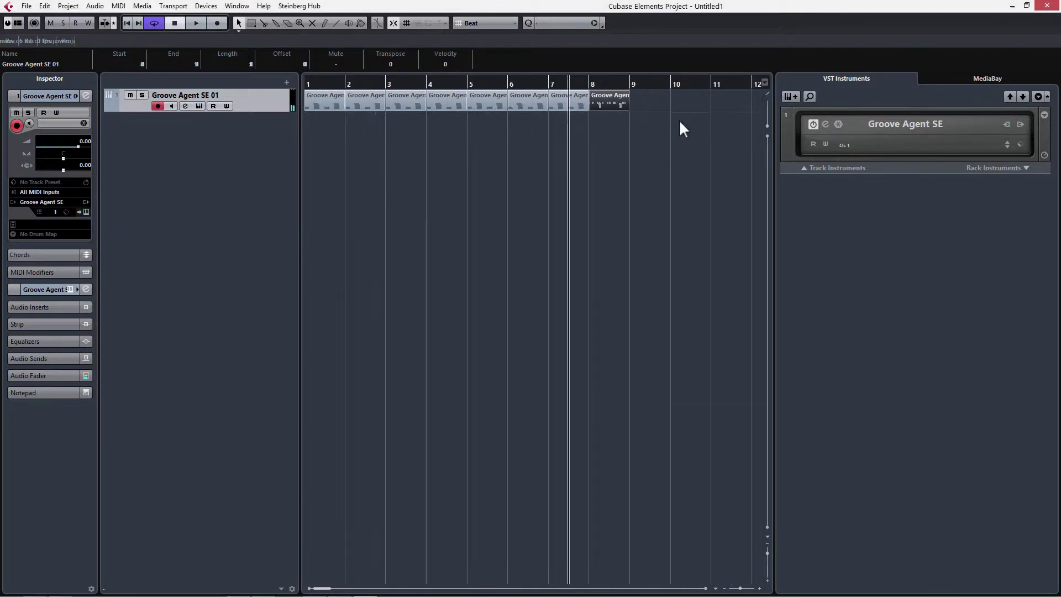
key(g)
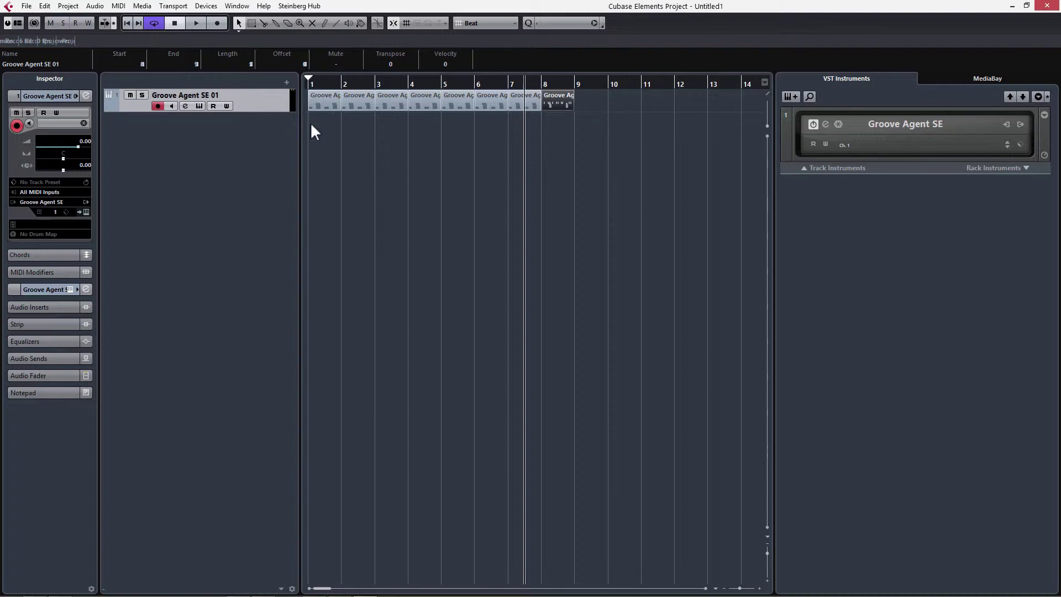
Step: Drag OP Hat 1 from the Pool's Hi Hats folder onto a new track at bar 1
click(139, 11)
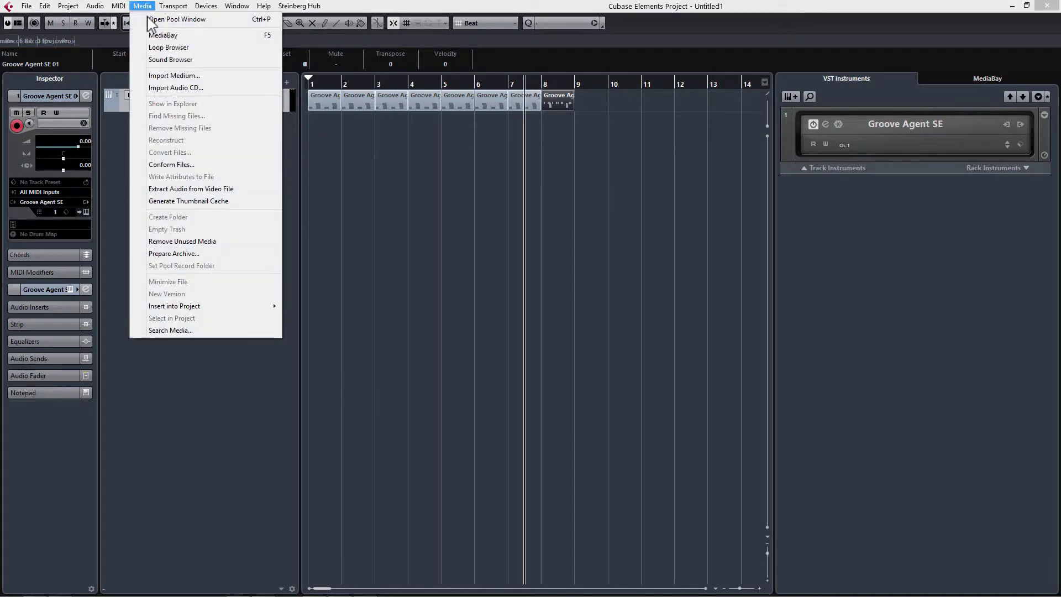
click(151, 22)
drag(647, 139, 628, 151)
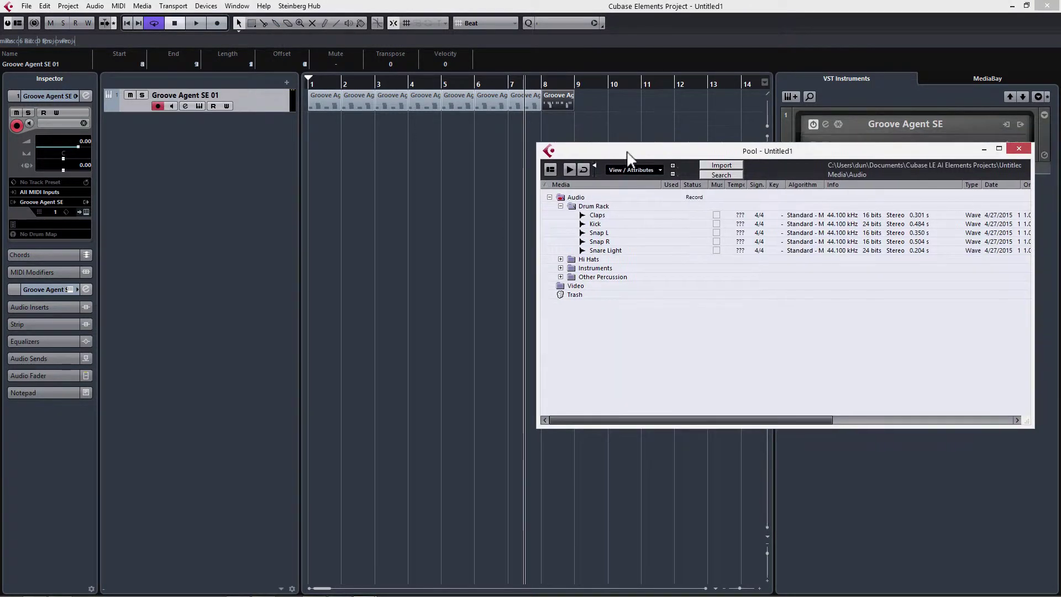
click(559, 206)
click(560, 215)
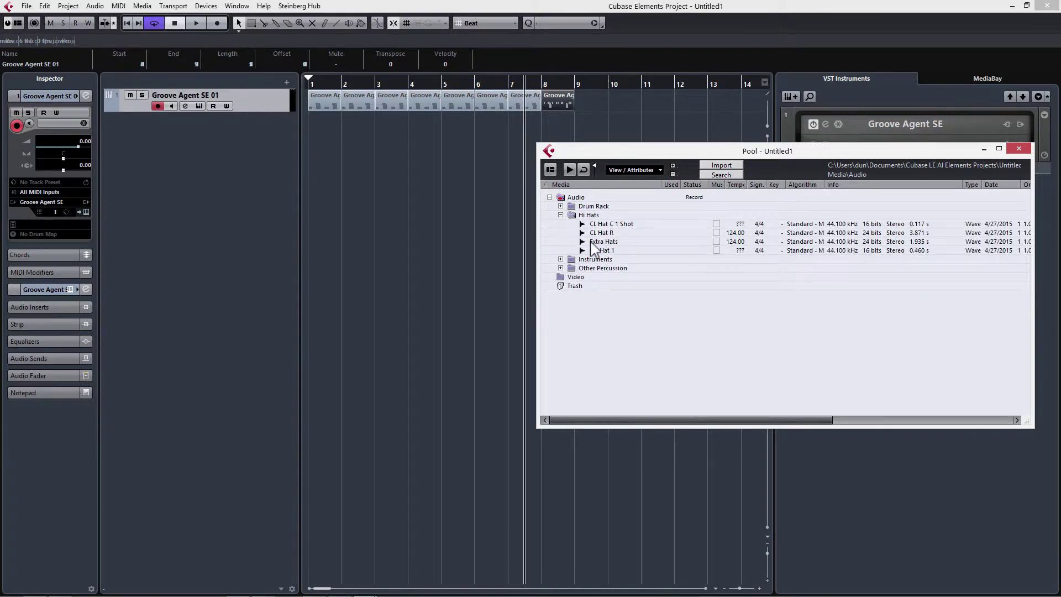
double_click(596, 244)
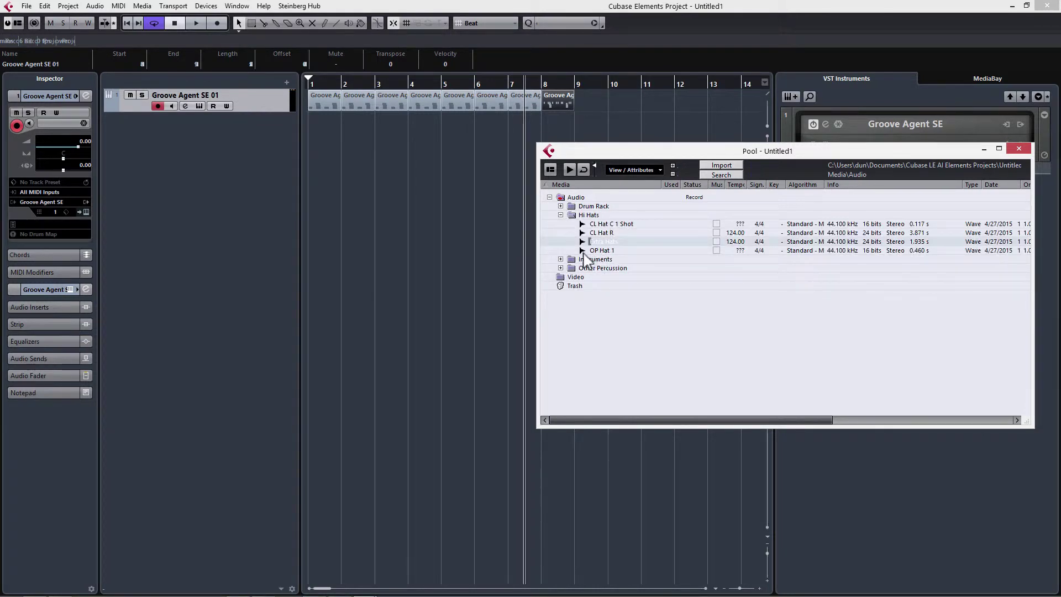
drag(586, 251, 362, 141)
key(h)
key(h)
key(h)
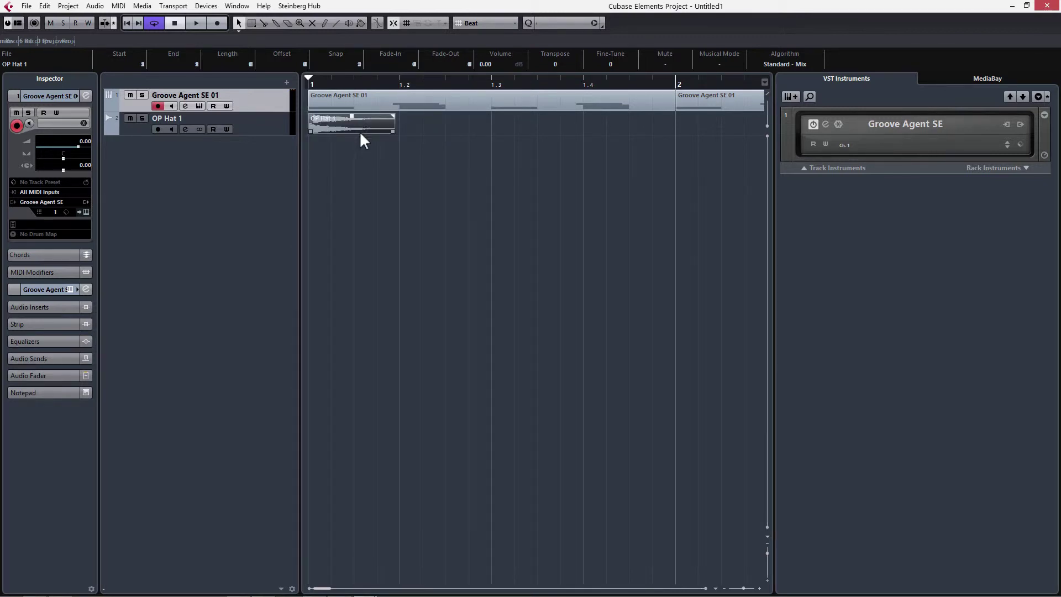
Step: Set the grid to Use Quantize at 1/8 and move the OP Hat 1 event to 1.1.3
click(483, 28)
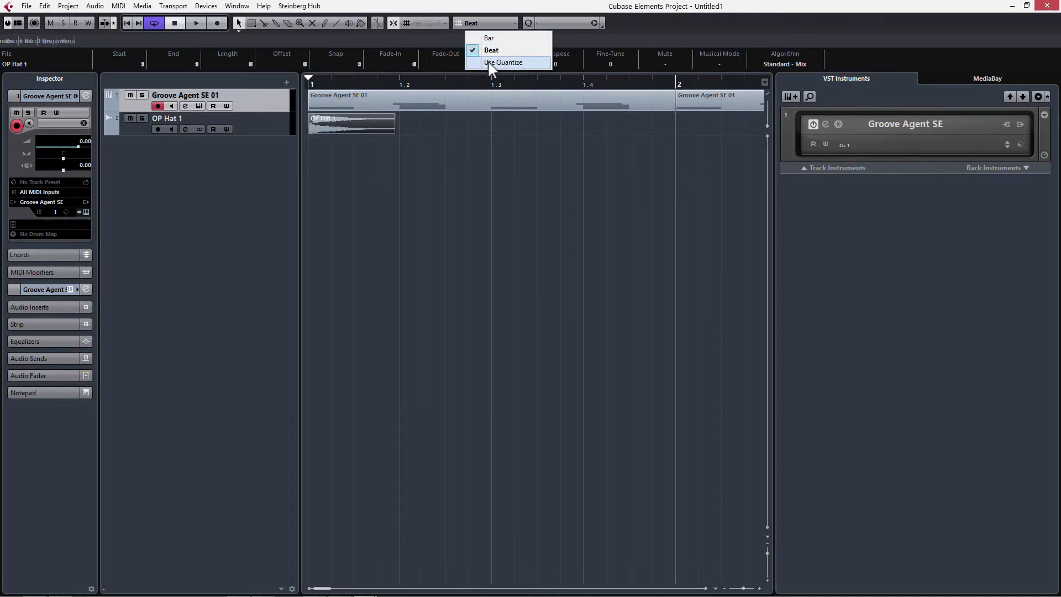
click(492, 63)
click(553, 25)
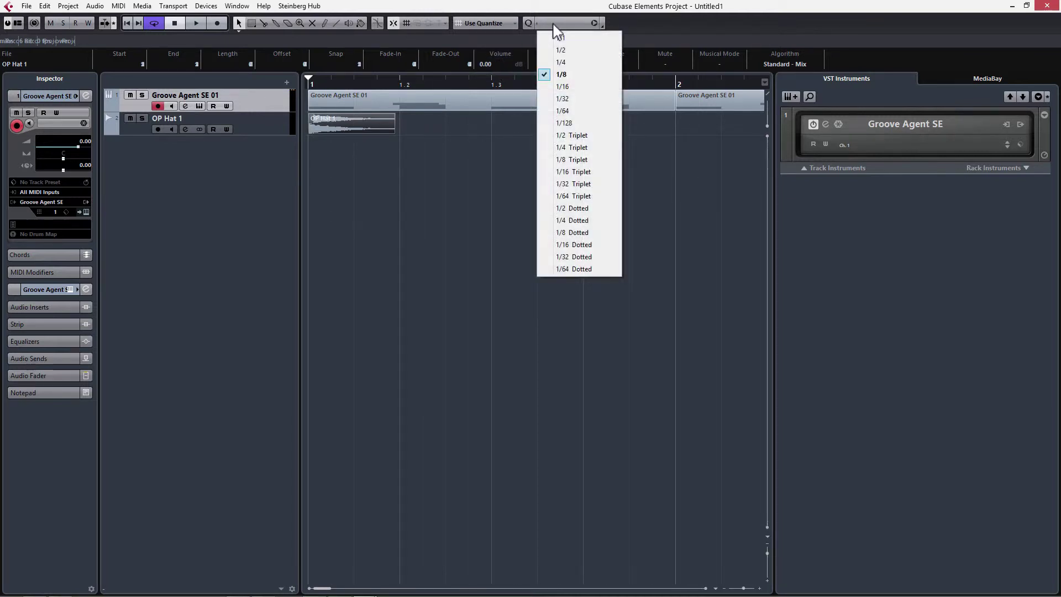
click(565, 76)
mouse_move(386, 125)
mouse_down()
mouse_move(440, 126)
mouse_move(377, 130)
mouse_up()
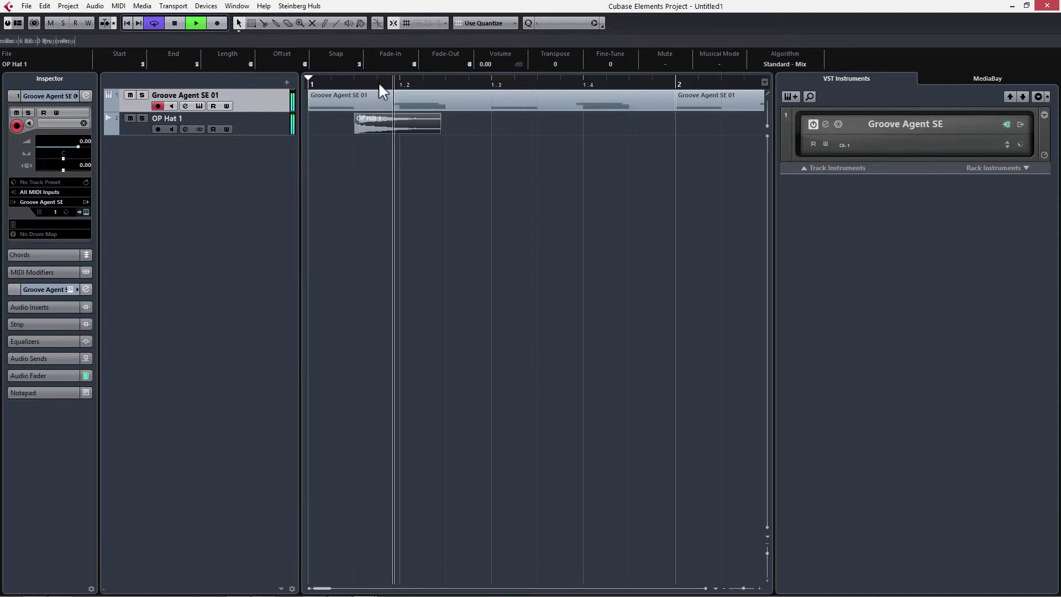
Step: Alt-drag copies of the OP Hat 1 event onto each off-beat, doubling the run bar by bar toward bar 8
key(space)
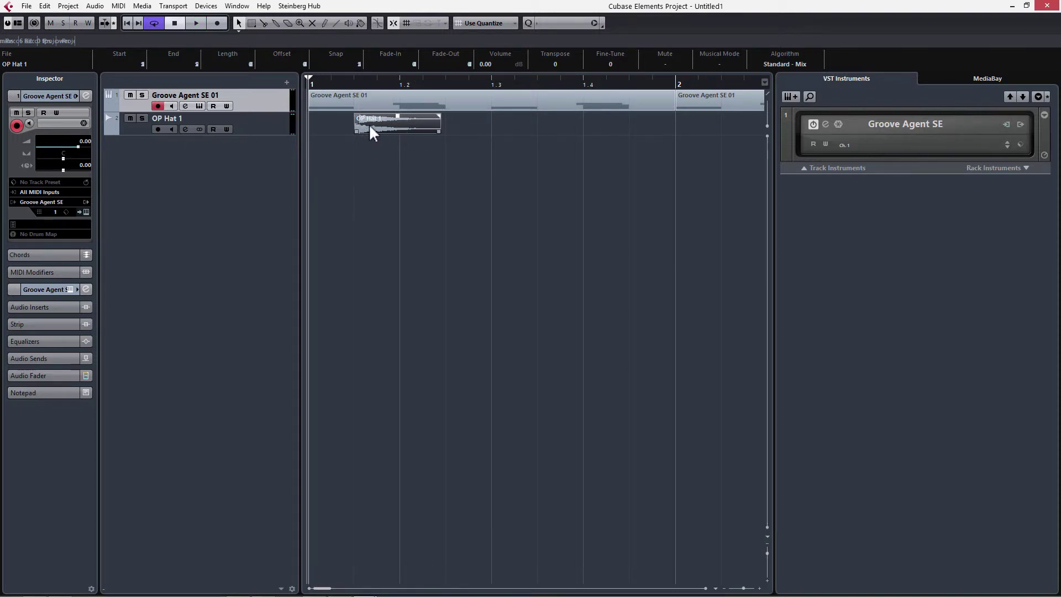
drag(369, 124, 648, 124)
key(g)
key(g)
key(g)
key(g)
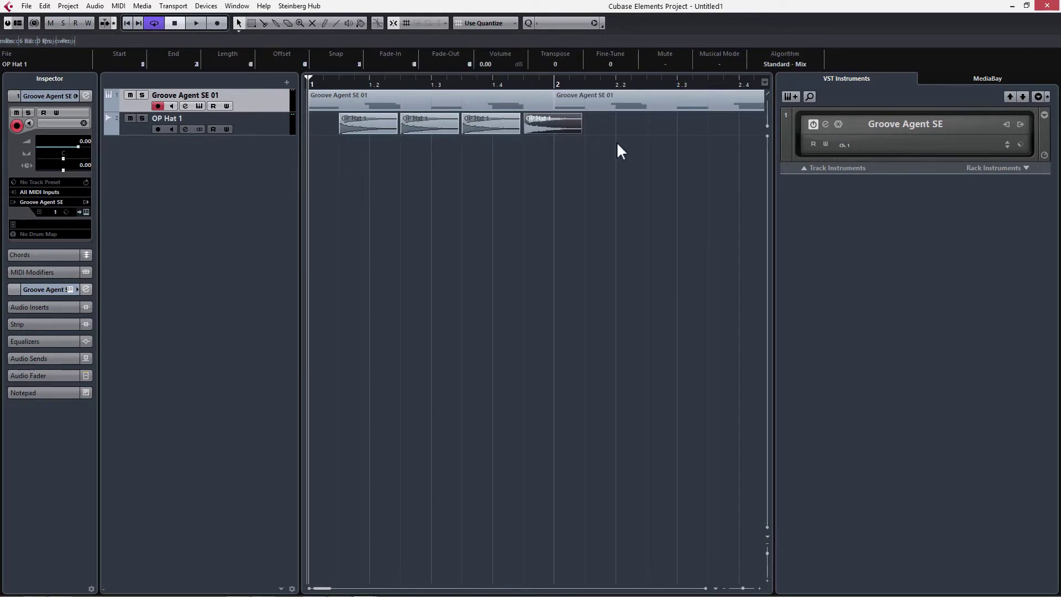
click(532, 125)
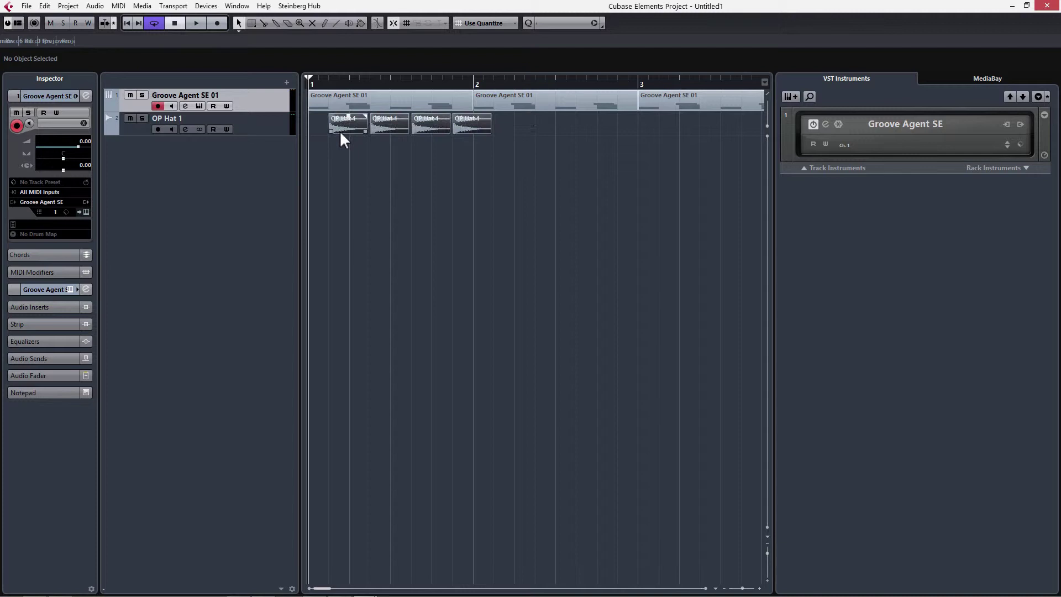
drag(339, 131, 678, 134)
key(g)
key(g)
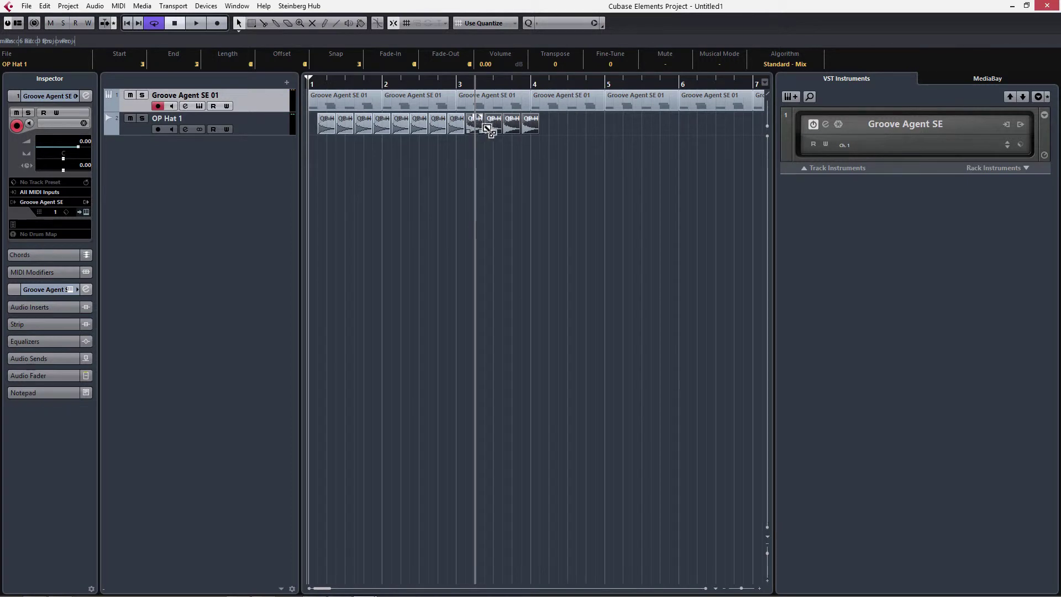
drag(488, 130, 545, 124)
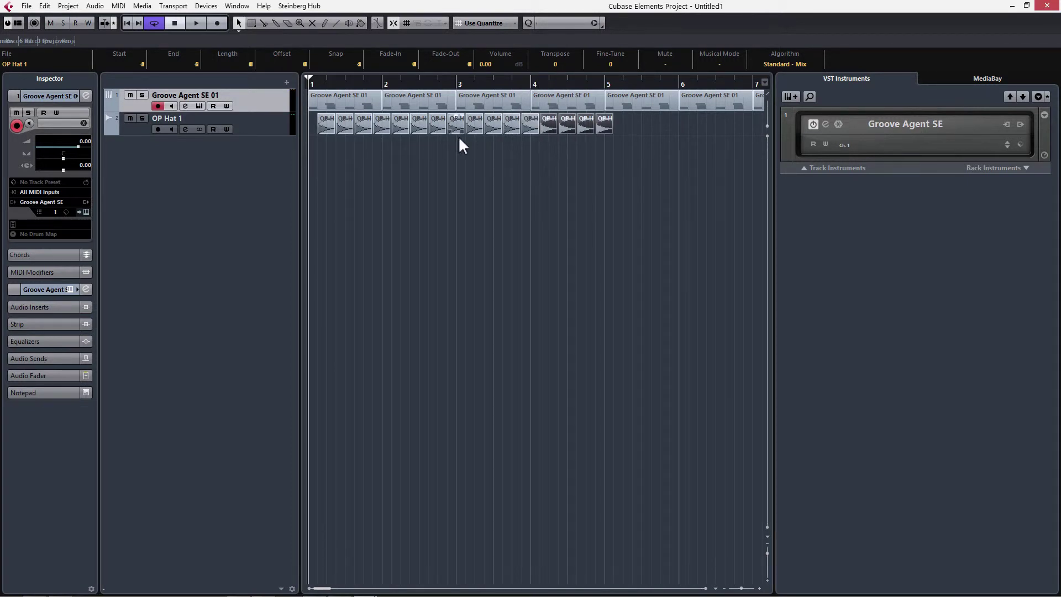
key(g)
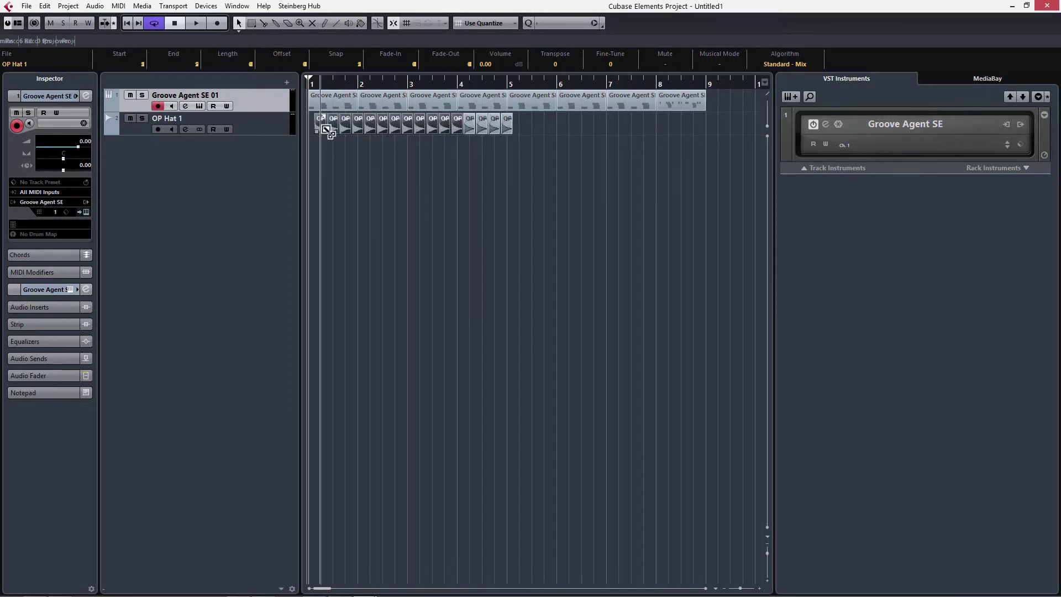
mouse_move(535, 118)
mouse_down()
mouse_move(321, 128)
mouse_move(528, 126)
mouse_move(519, 125)
mouse_up()
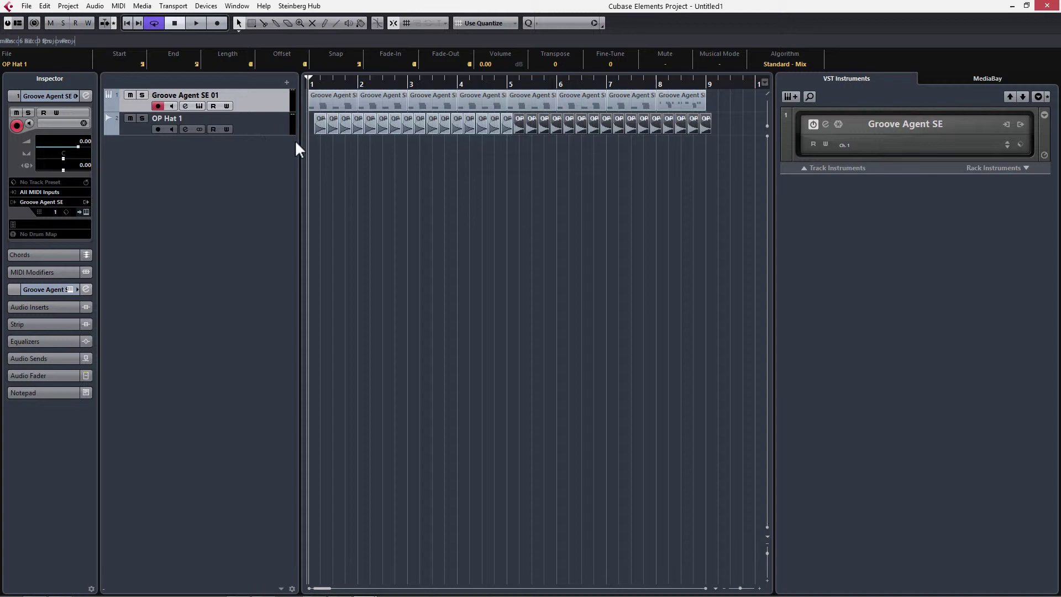
Step: Pull the OP Hat 1 track's Inspector volume down to about -10.7 dB while the beat plays
key(h)
key(h)
click(272, 127)
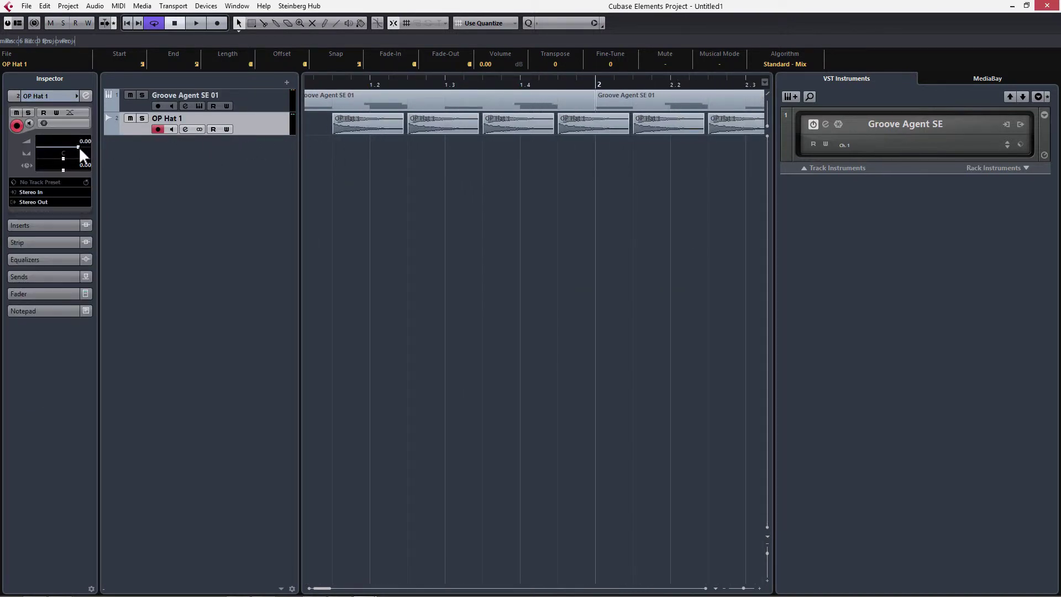
drag(75, 147, 61, 148)
key(space)
key(space)
click(200, 188)
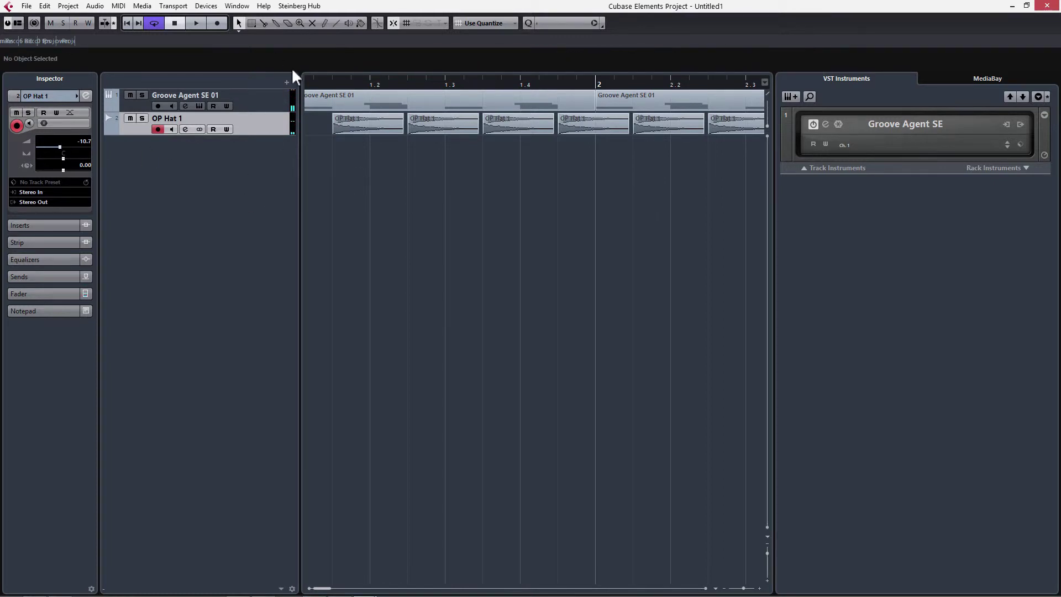
Step: Drag the CL Hat R sample from the Pool onto a new track and audition it
click(142, 6)
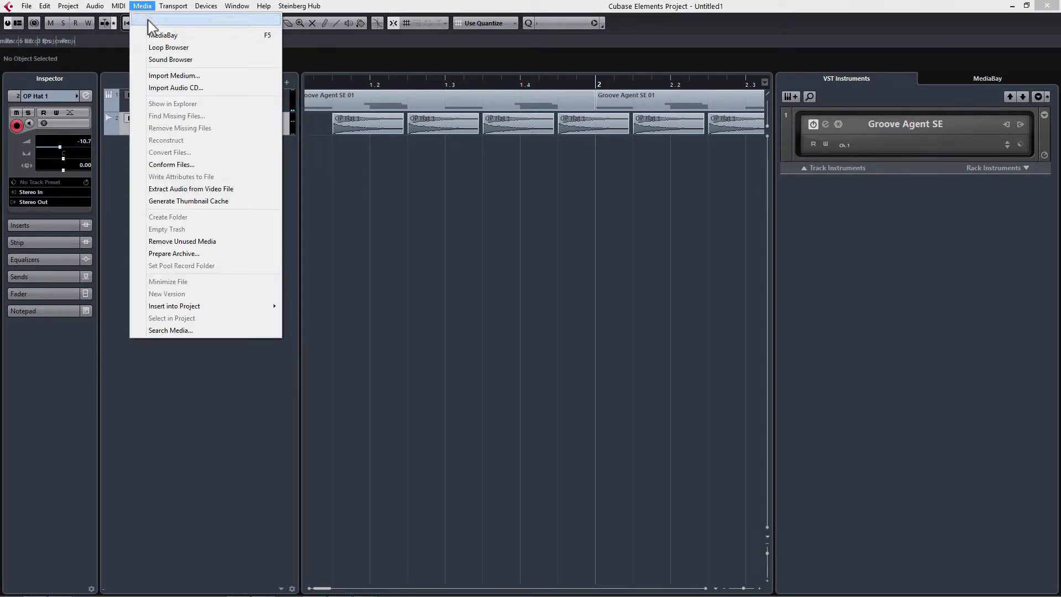
click(166, 31)
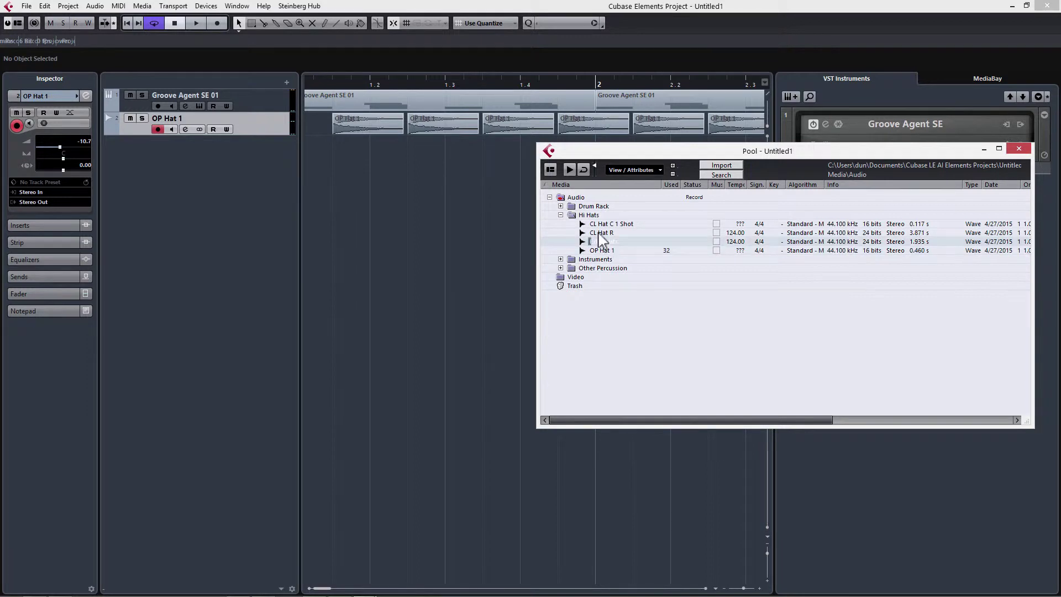
drag(289, 169, 311, 150)
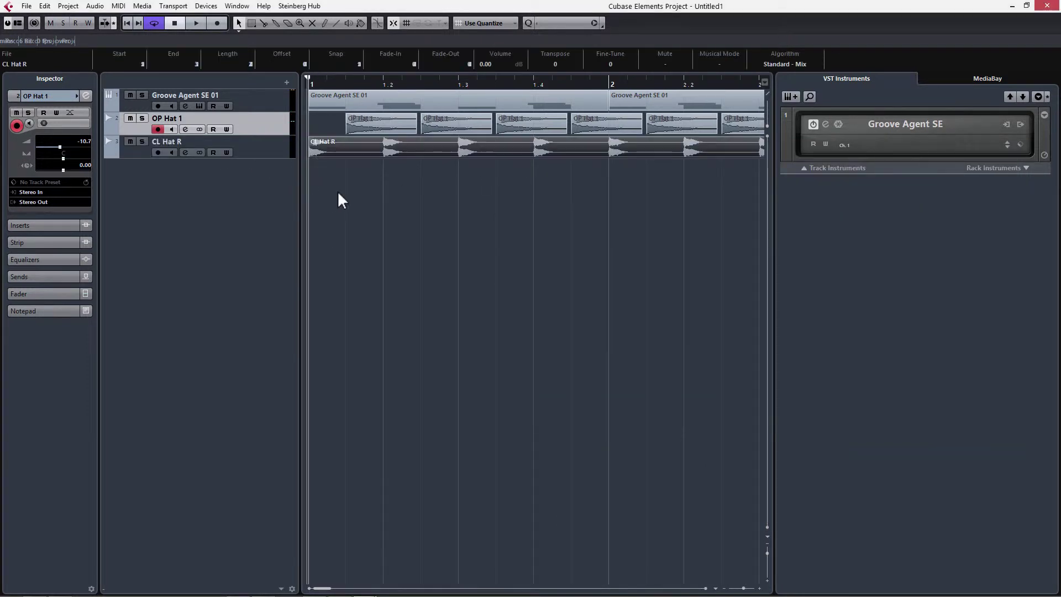
key(space)
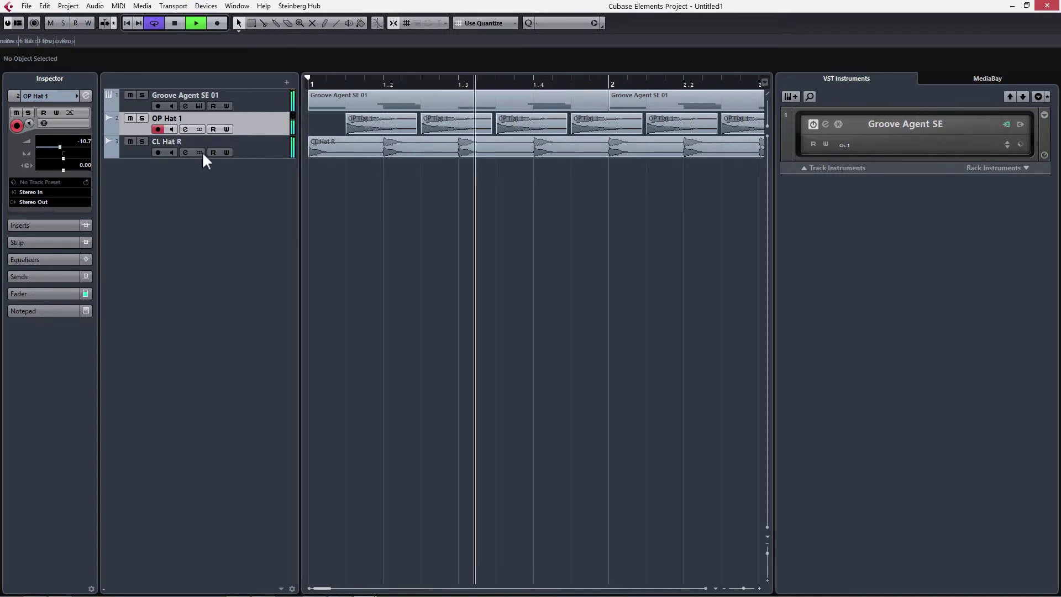
key(space)
Step: Lower the CL Hat R track's Inspector volume to about -16.7 dB
click(259, 150)
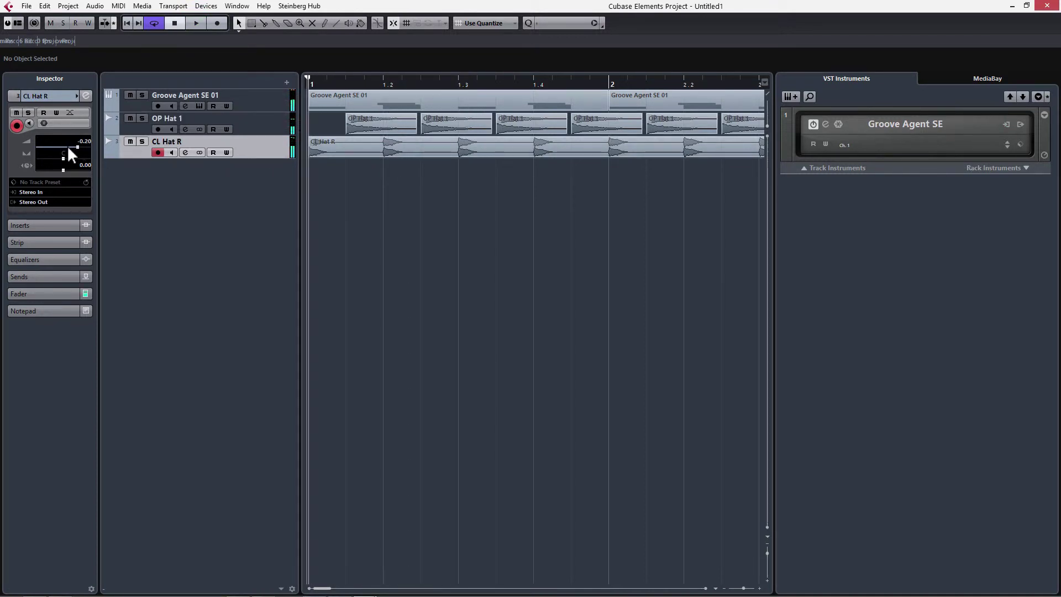
drag(74, 147, 56, 147)
key(space)
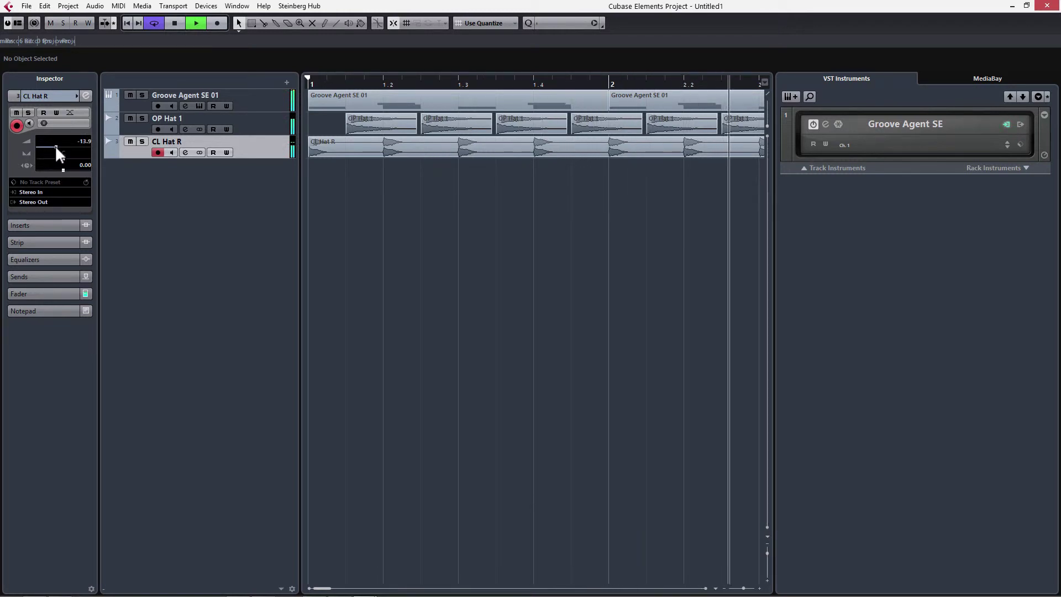
key(space)
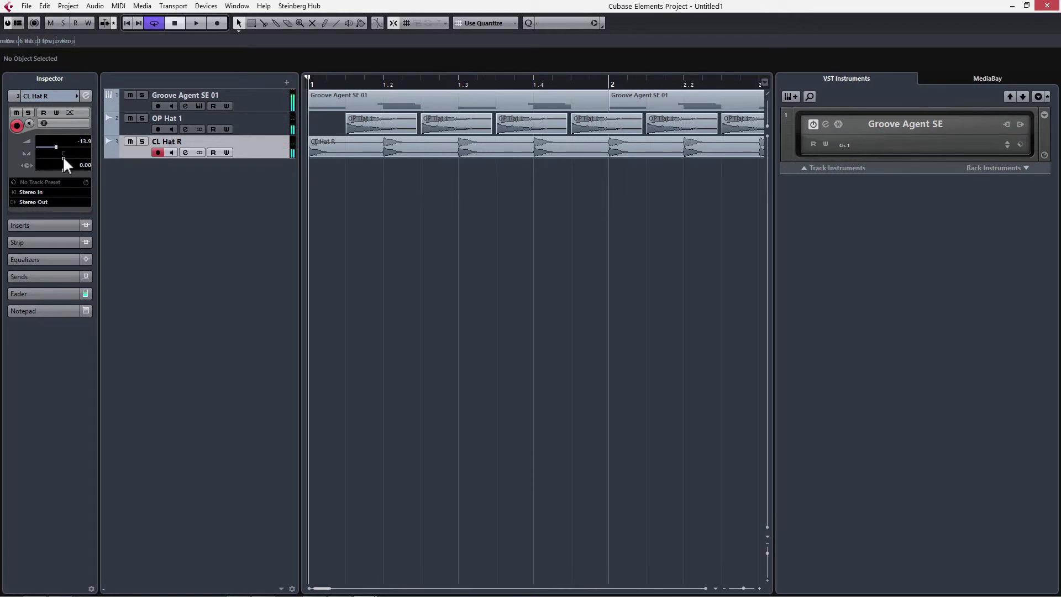
Step: Pan the CL Hat R track right to R49 and listen to the result
drag(70, 157, 75, 157)
key(space)
key(g)
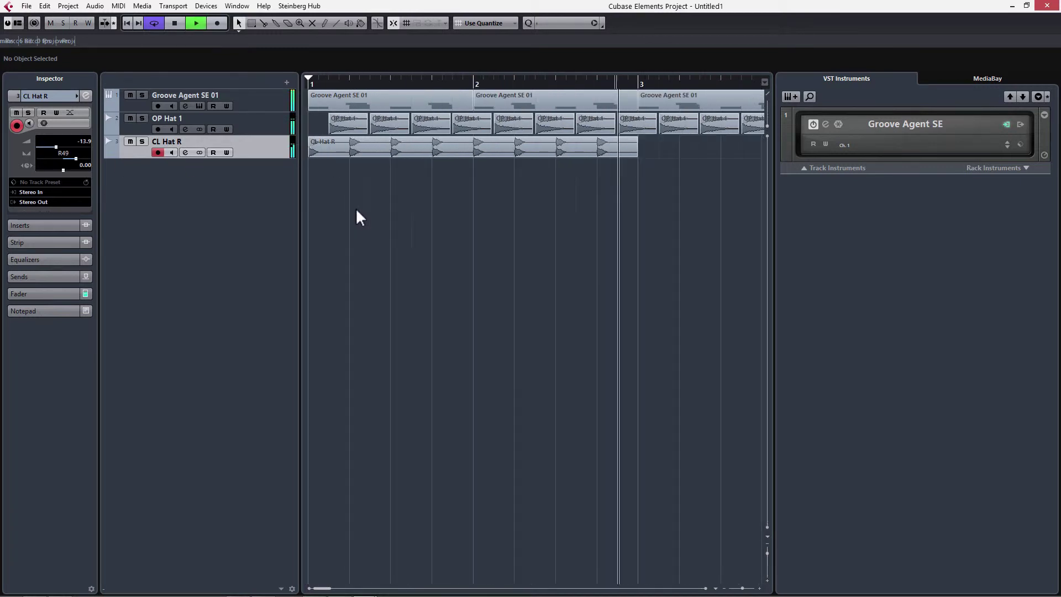
key(g)
key(g)
key(space)
click(345, 145)
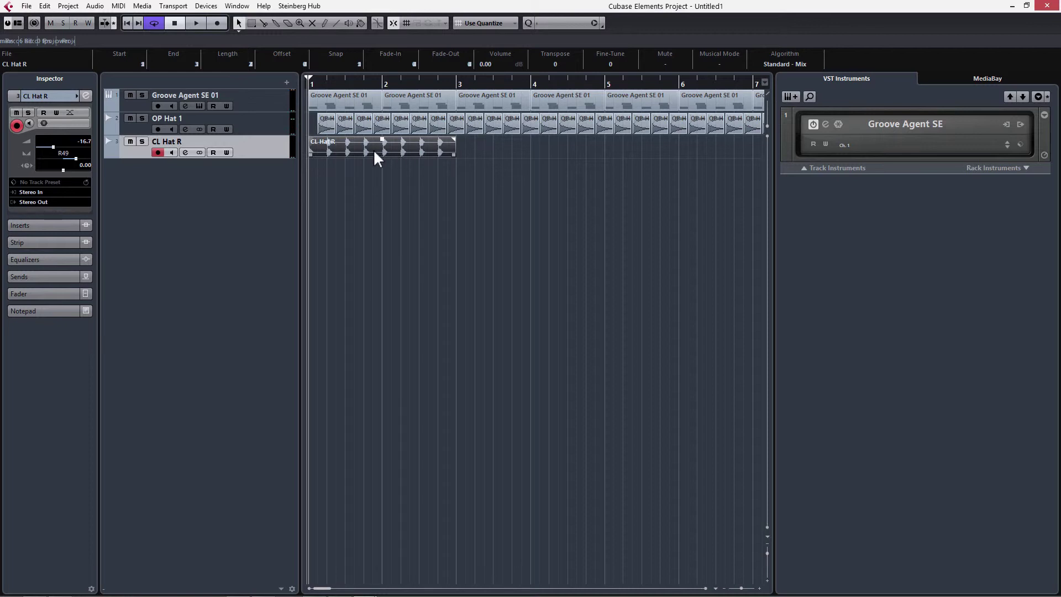
Step: Duplicate the CL Hat R event three times with Ctrl+D to reach bar 9, then play the beat
key(ctrl+d)
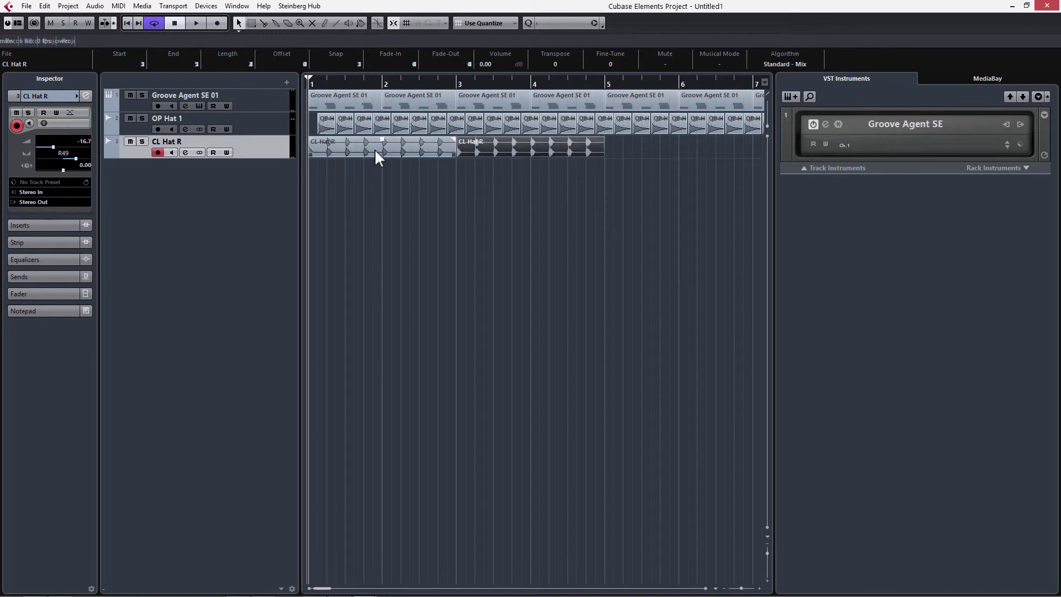
key(ctrl+d)
key(g)
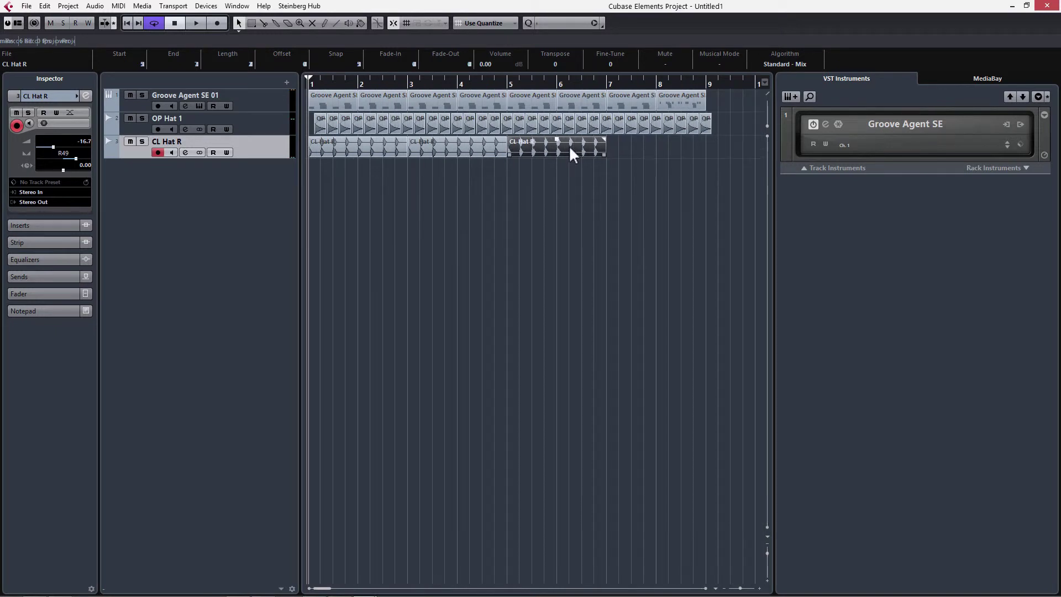
key(ctrl+d)
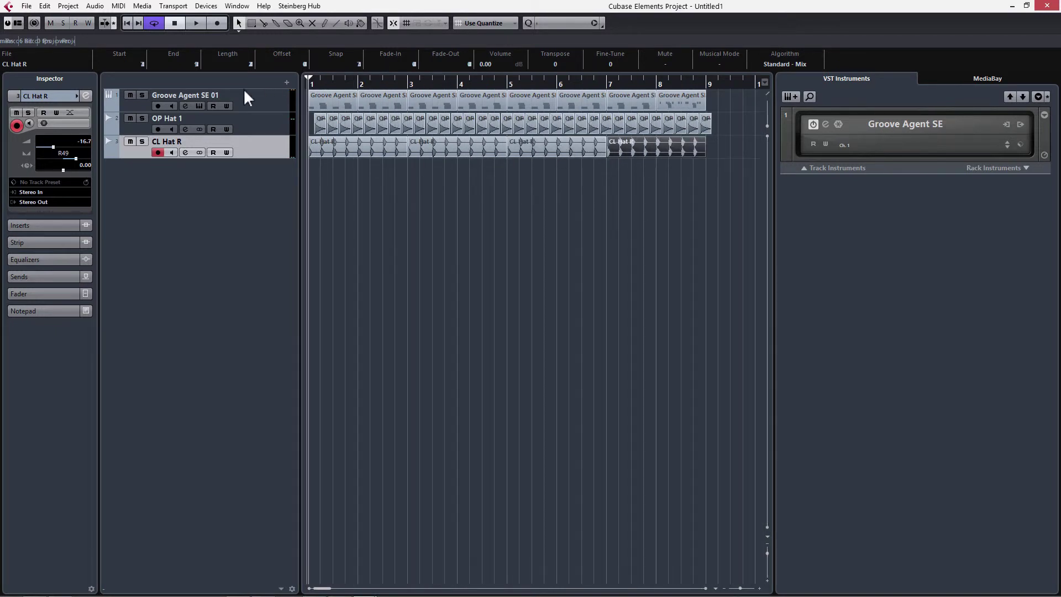
key(space)
click(142, 7)
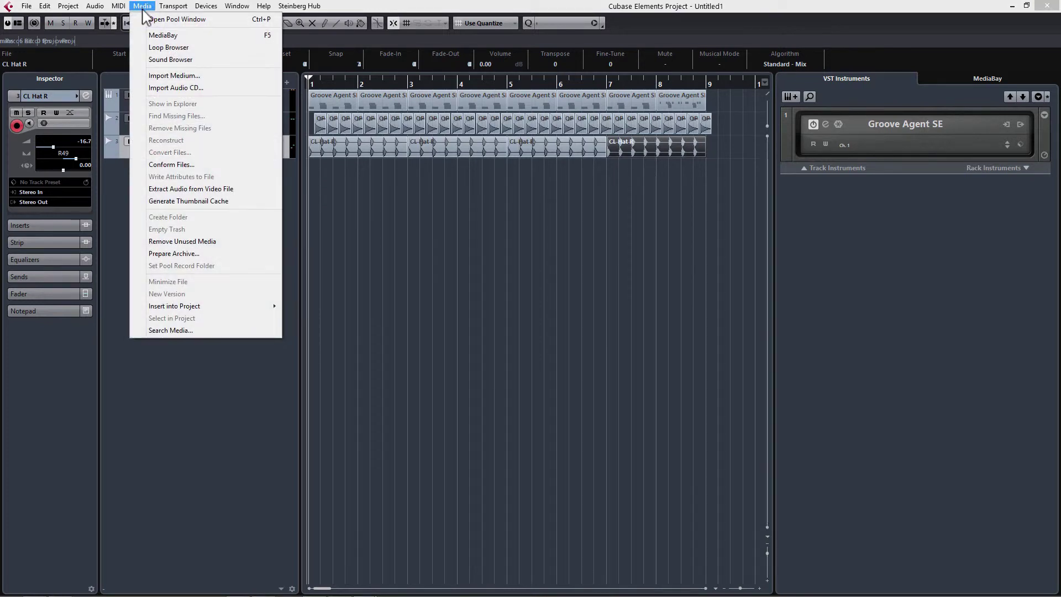
Step: From the Pool's Other Percussion folder, place the Tamb L clip on a new track at bar 1
click(177, 6)
click(180, 7)
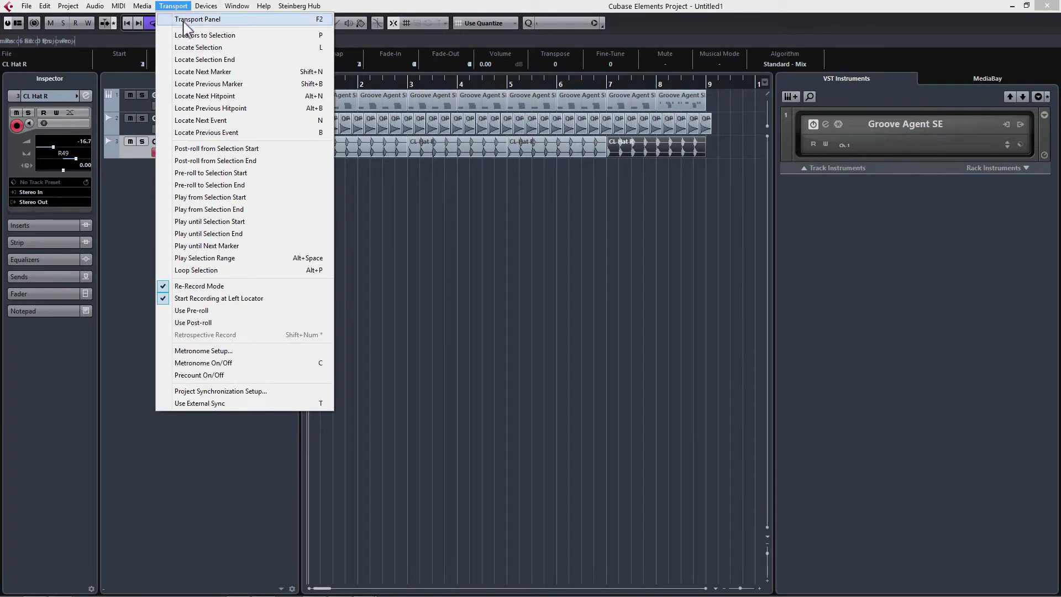
mouse_move(141, 6)
click(166, 18)
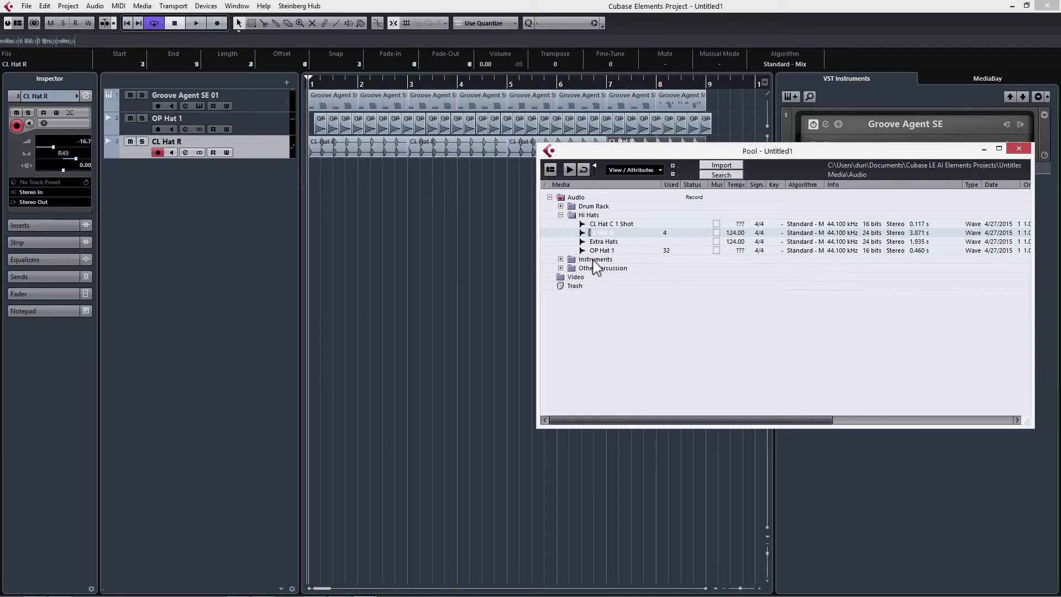
click(561, 268)
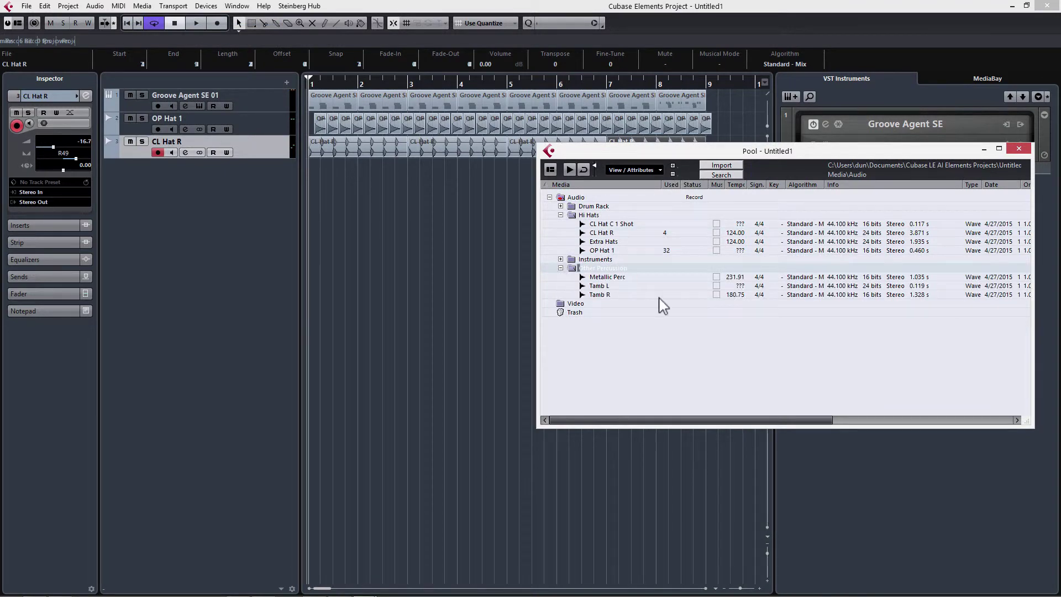
click(598, 285)
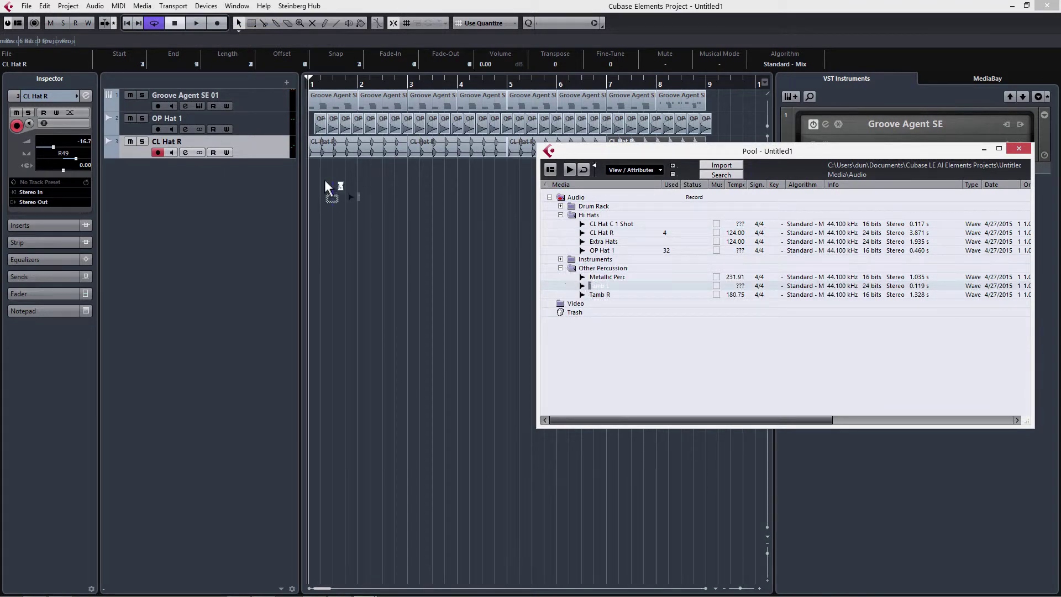
drag(324, 182, 309, 171)
Step: Reopen the Pool and drag the Tamb R clip into the arrangement
click(142, 7)
click(142, 7)
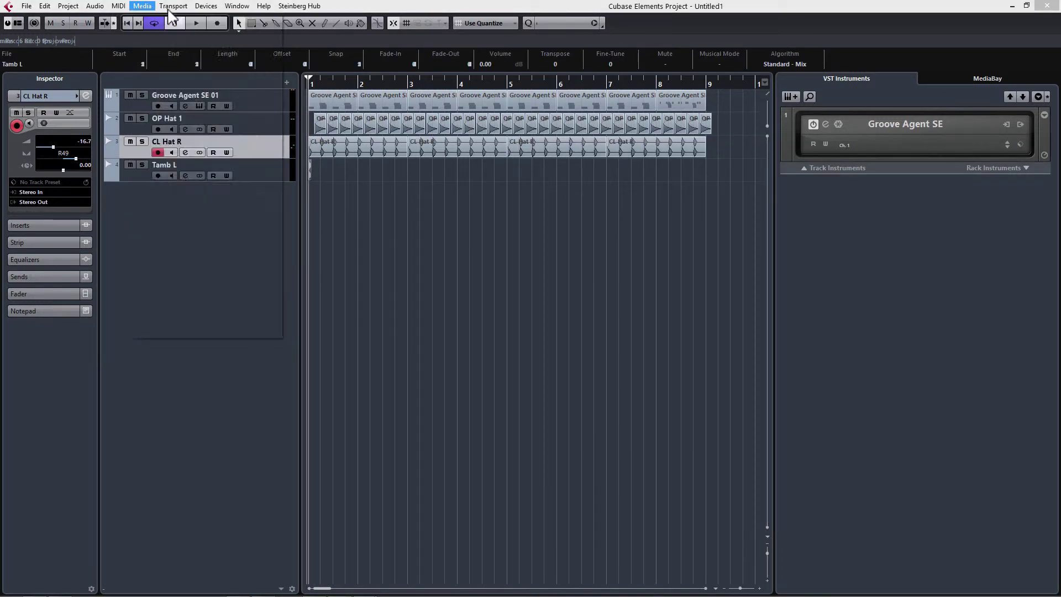
click(173, 7)
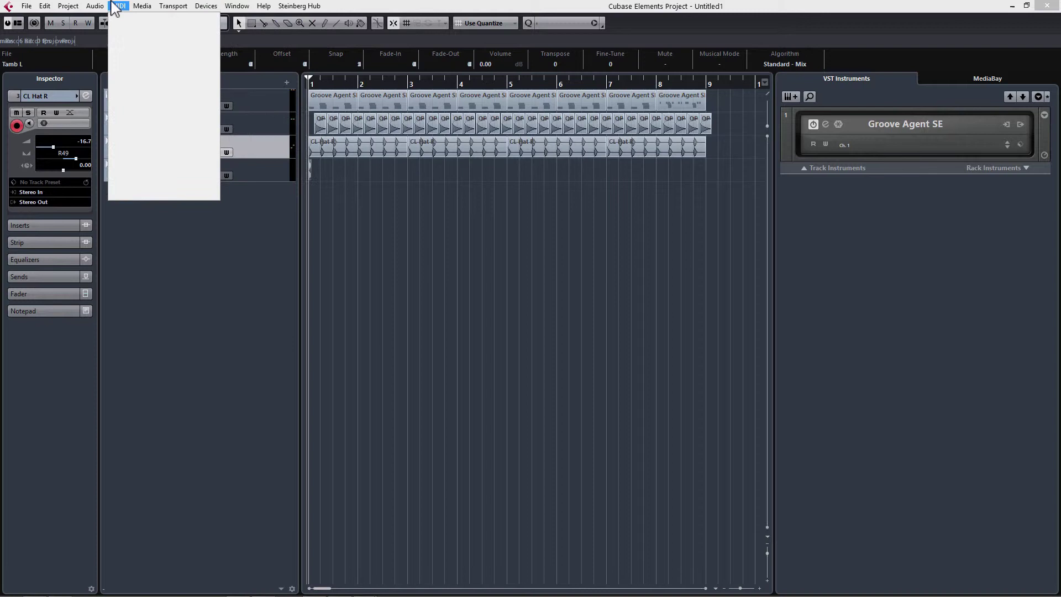
click(142, 7)
click(142, 7)
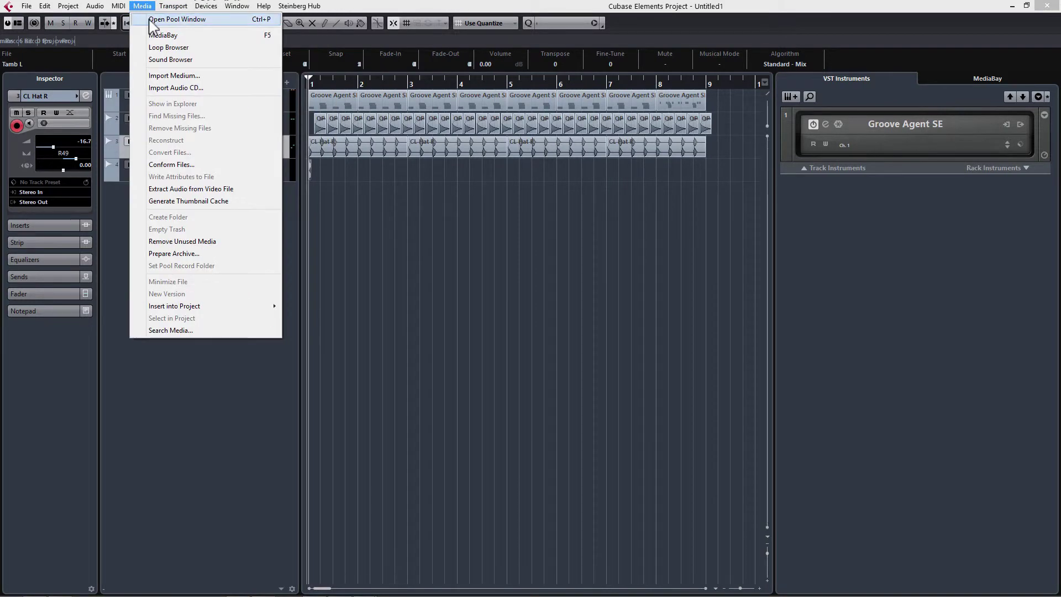
click(152, 19)
drag(602, 294, 315, 191)
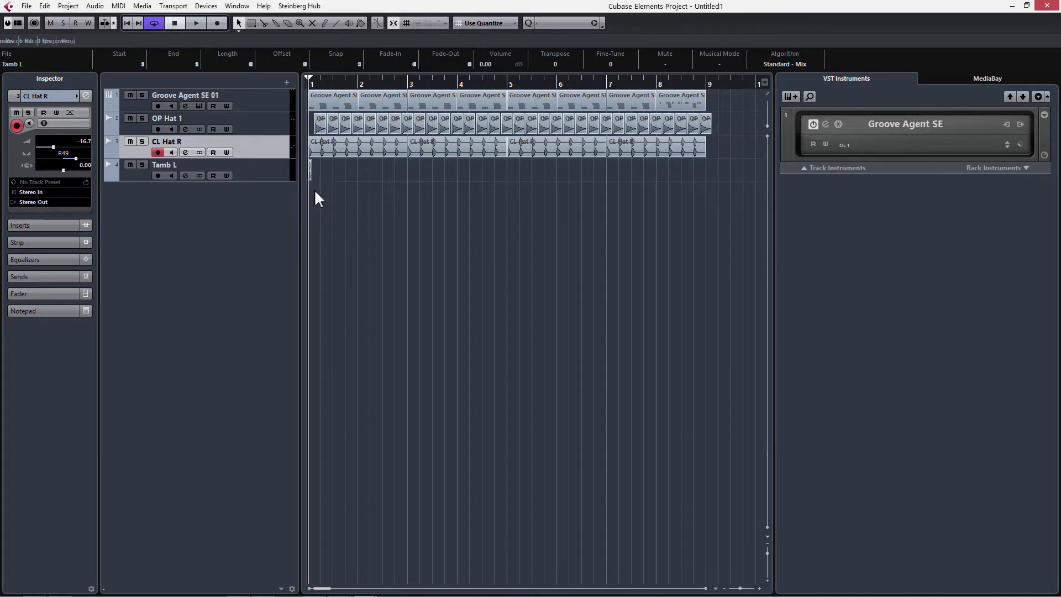
Step: Move the Tamb L hit to beat 1.2 and shorten the Tamb R event to end at 1.4
scroll(313, 194, up, 5)
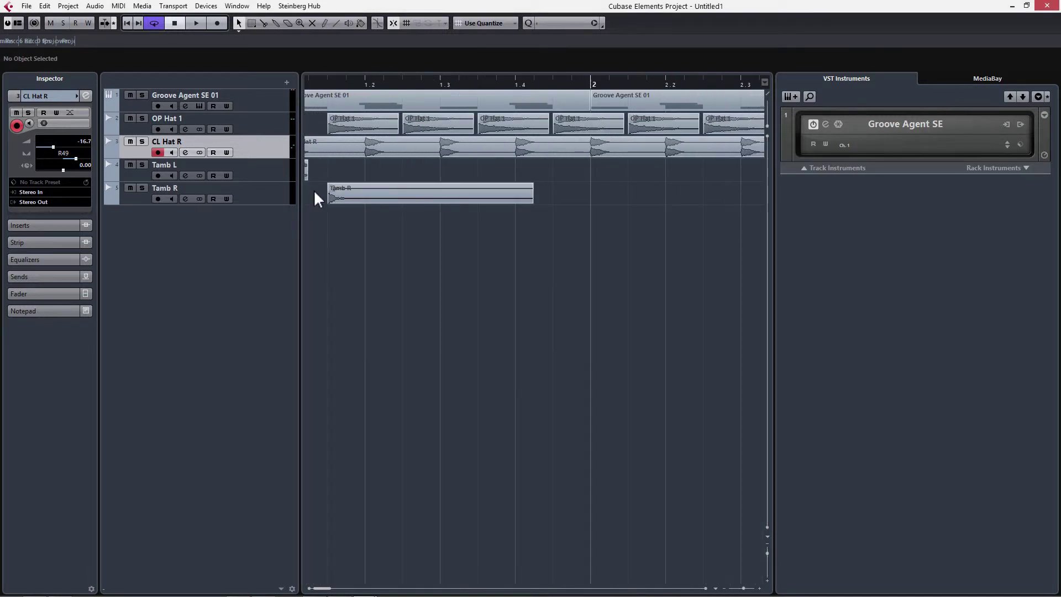
click(324, 83)
key(Home)
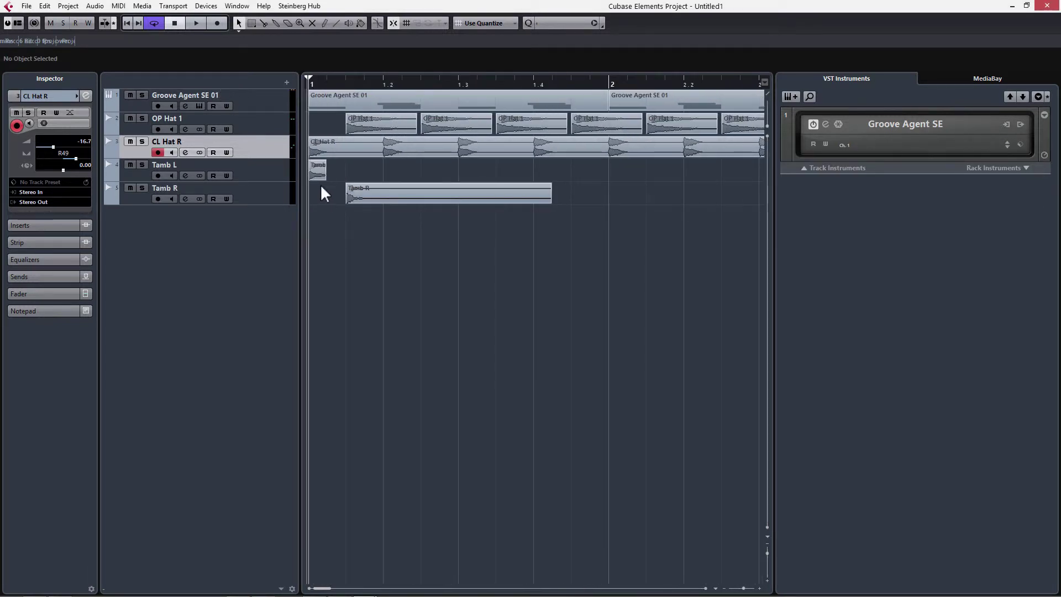
drag(320, 172, 405, 195)
click(395, 173)
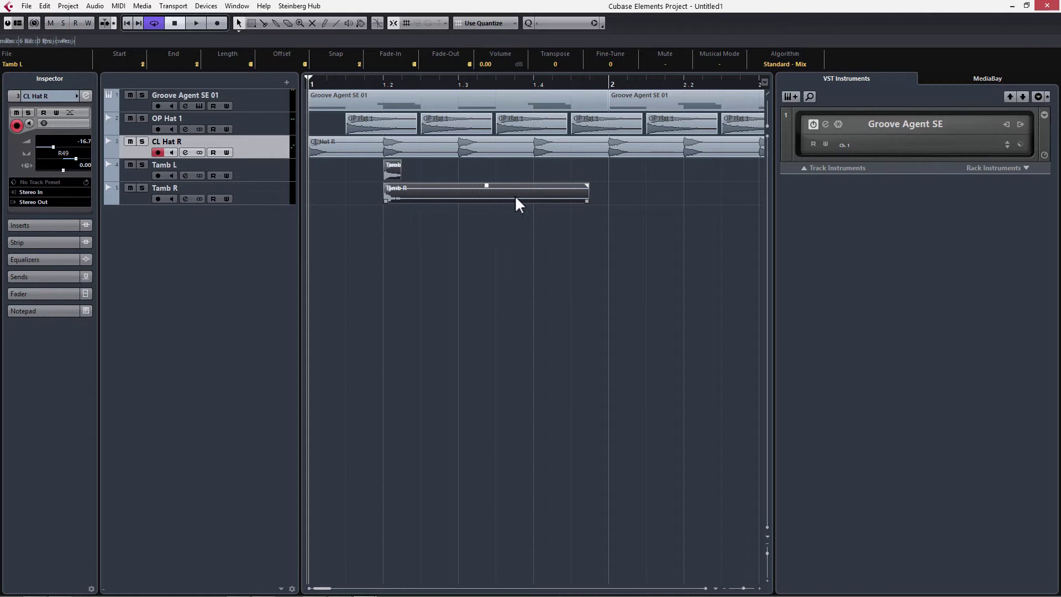
click(581, 200)
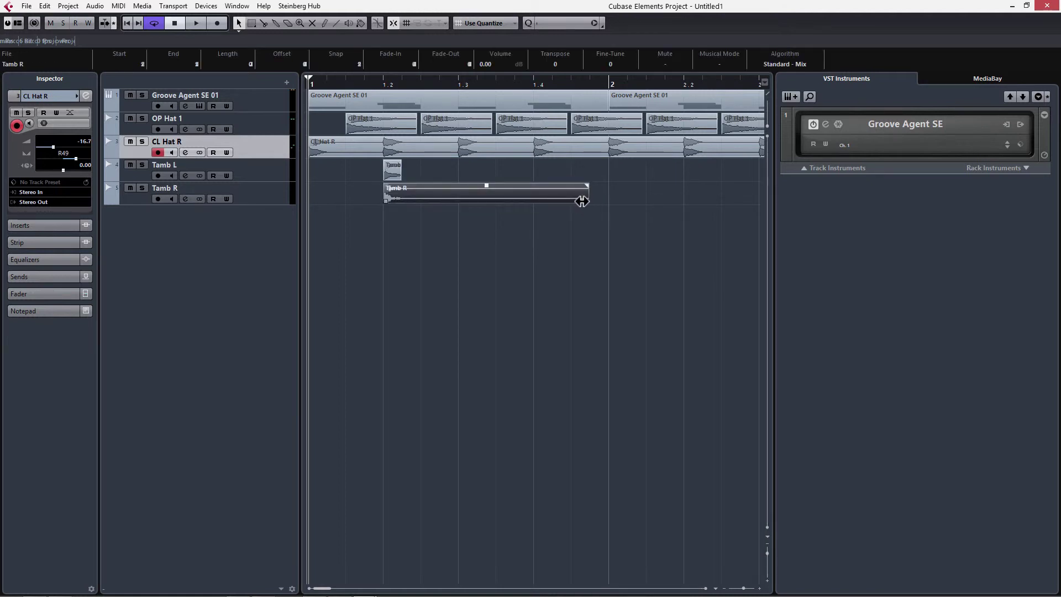
drag(587, 199, 497, 201)
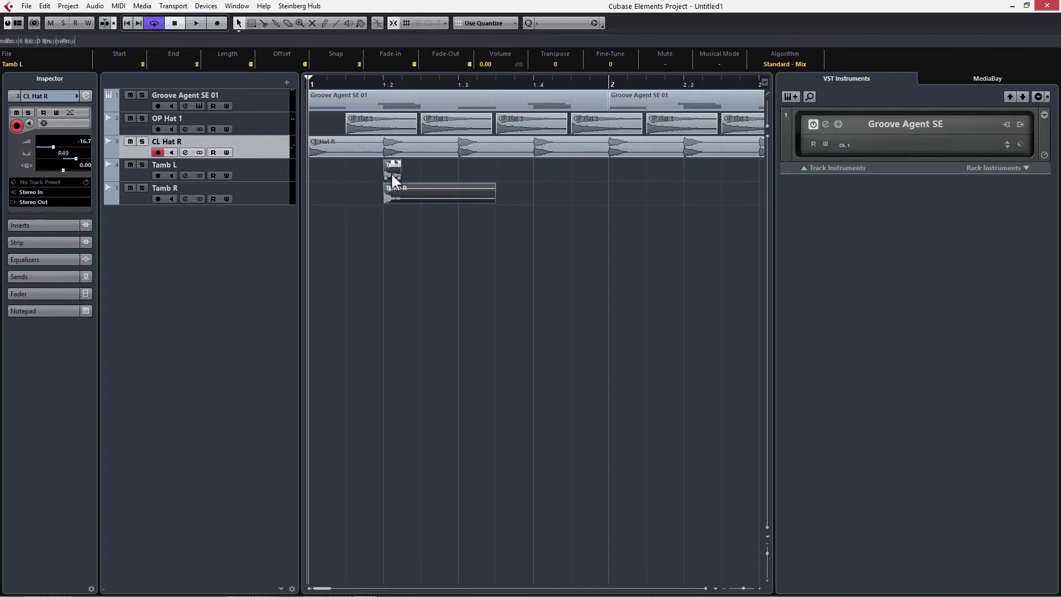
Step: Alt-drag the tambourine hits to beat 1.4, then copy the pattern across bars 2–8
drag(390, 173, 531, 175)
key(g)
key(g)
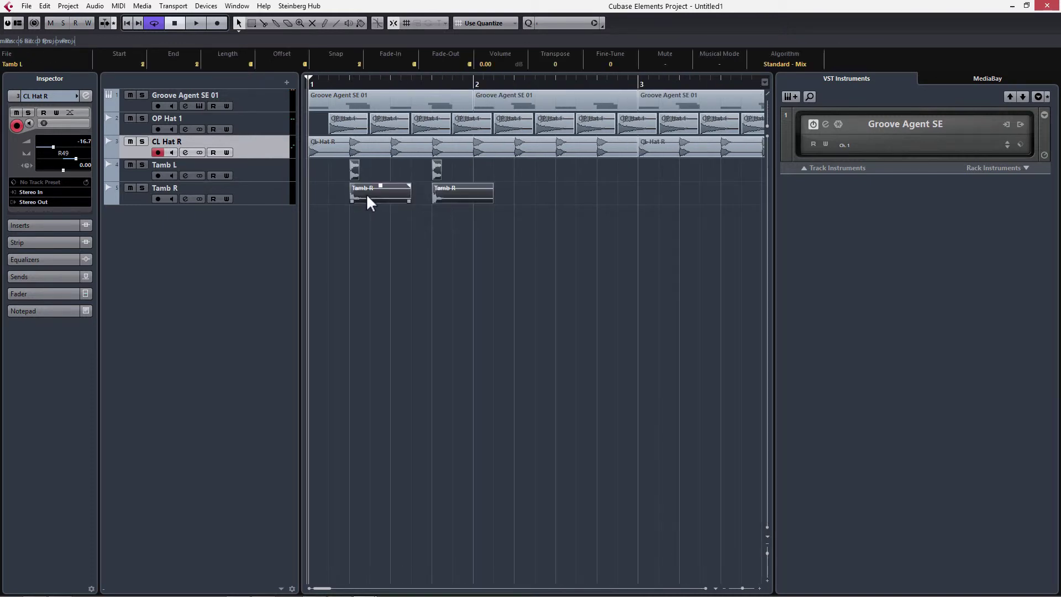
drag(369, 201, 531, 202)
key(g)
key(g)
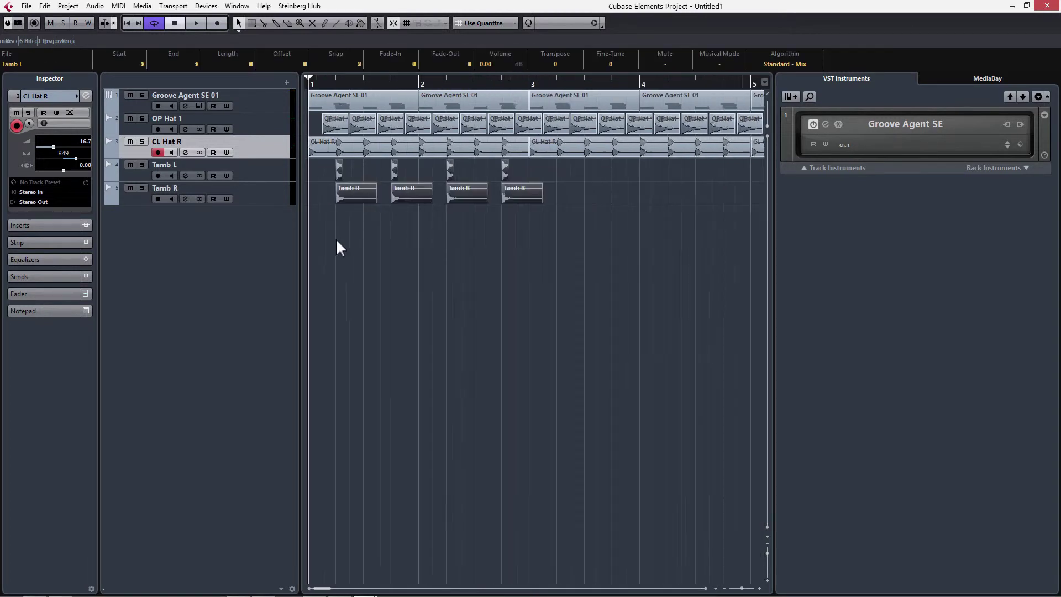
drag(374, 201, 595, 201)
click(492, 229)
key(g)
key(g)
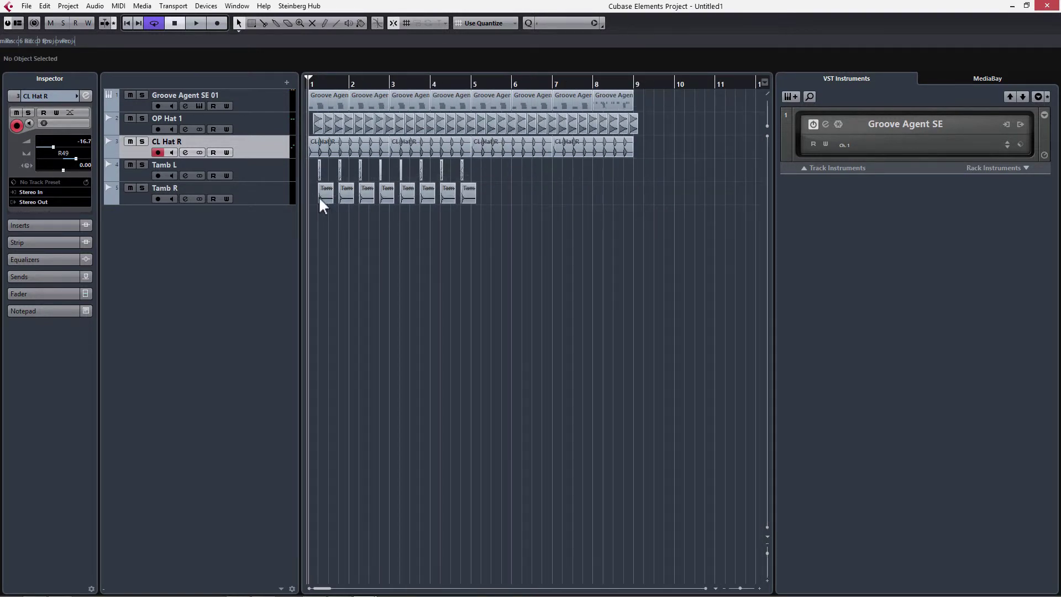
drag(321, 197, 488, 194)
key(g)
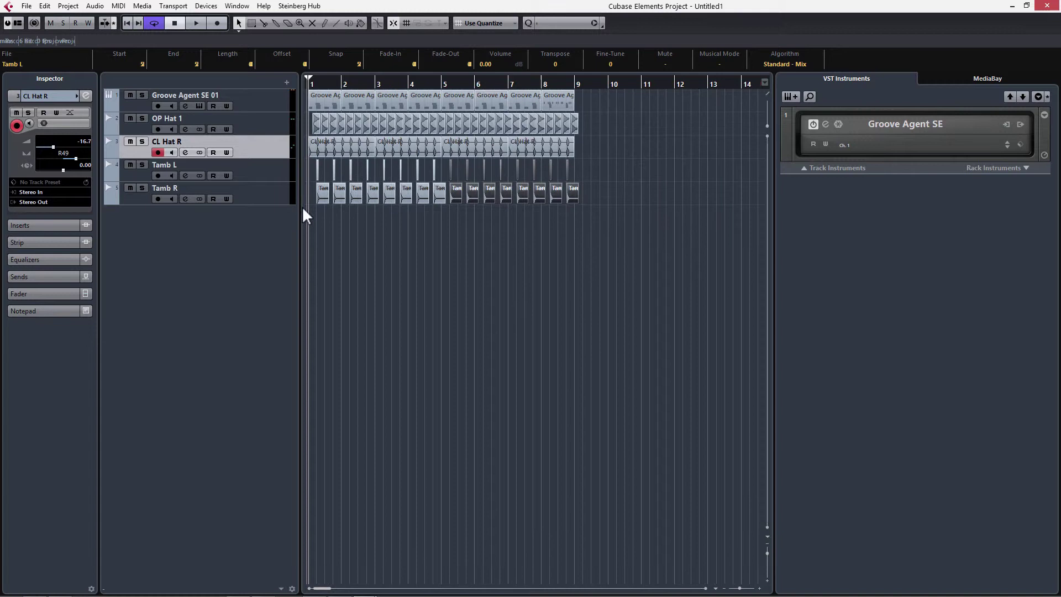
key(h)
key(h)
key(h)
key(h)
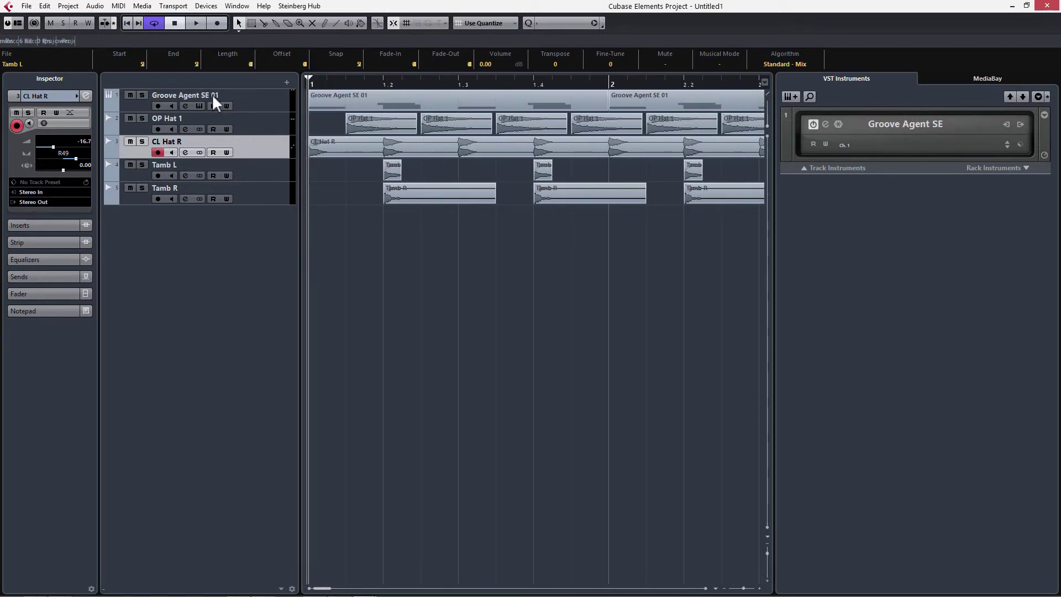
Step: Pan the Tamb L track hard left and Tamb R hard right
click(183, 171)
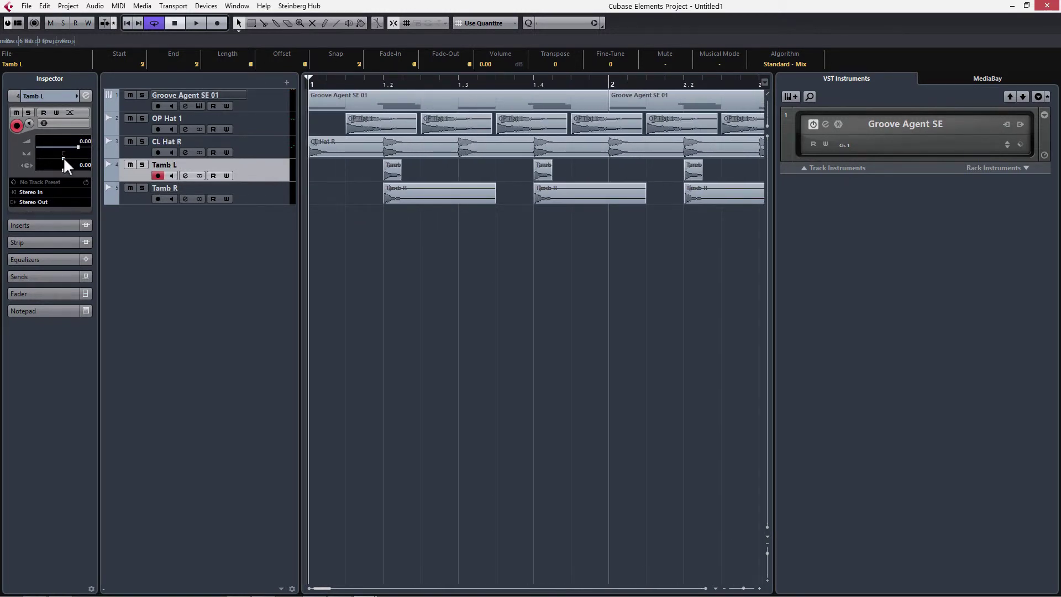
drag(64, 158, 110, 154)
click(260, 199)
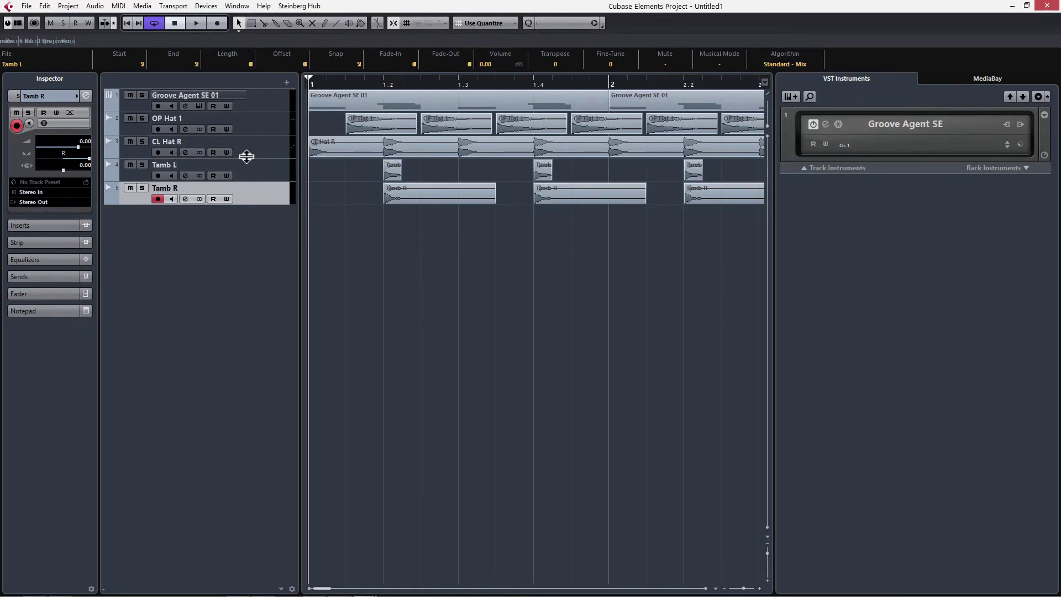
click(243, 177)
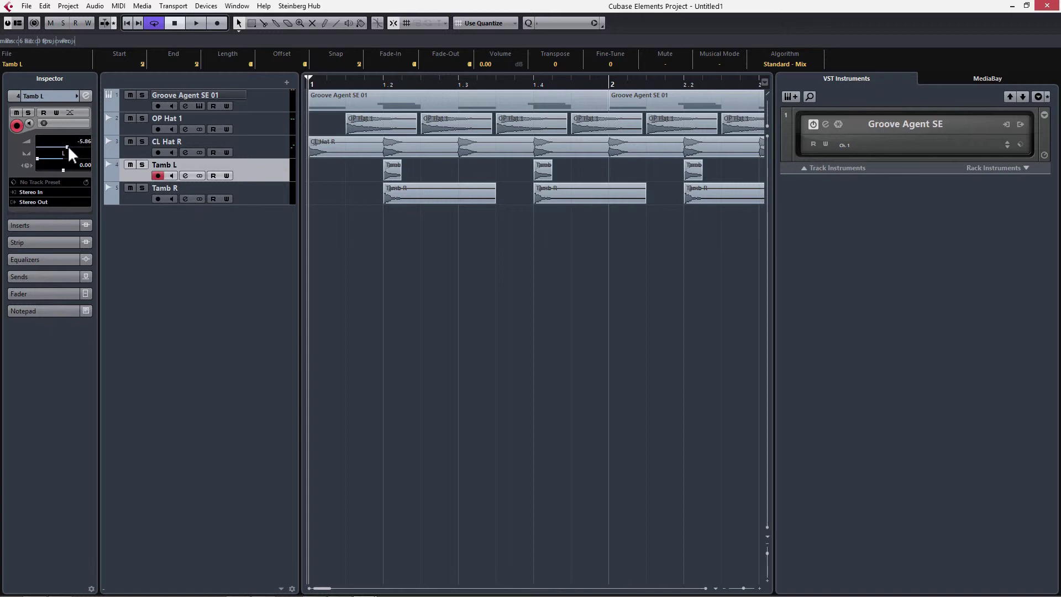
click(259, 189)
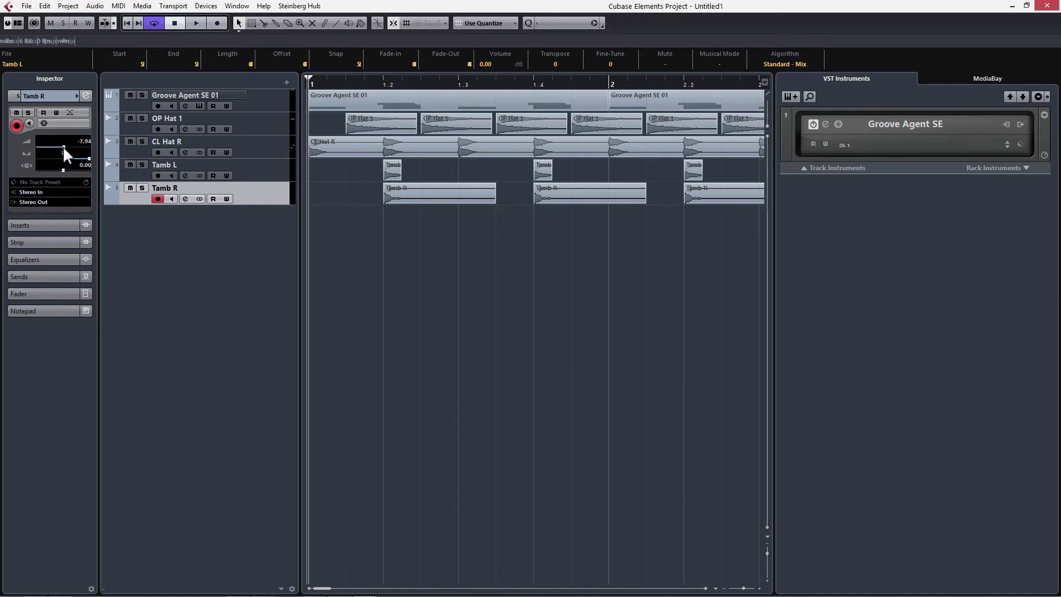
Step: Lower the Tamb L track's Inspector volume to about -12 dB during playback
key(space)
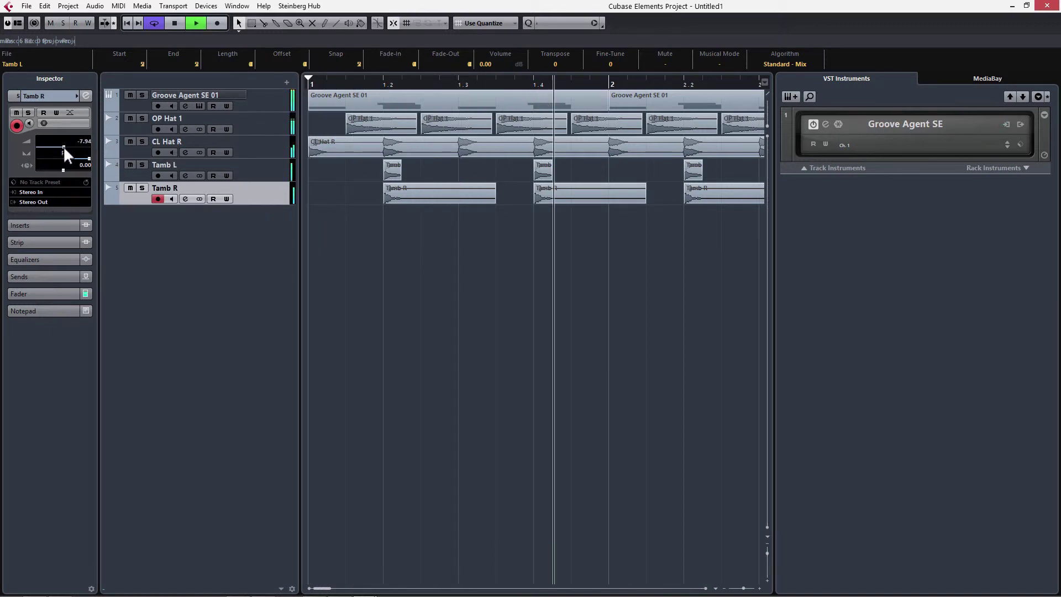
click(259, 168)
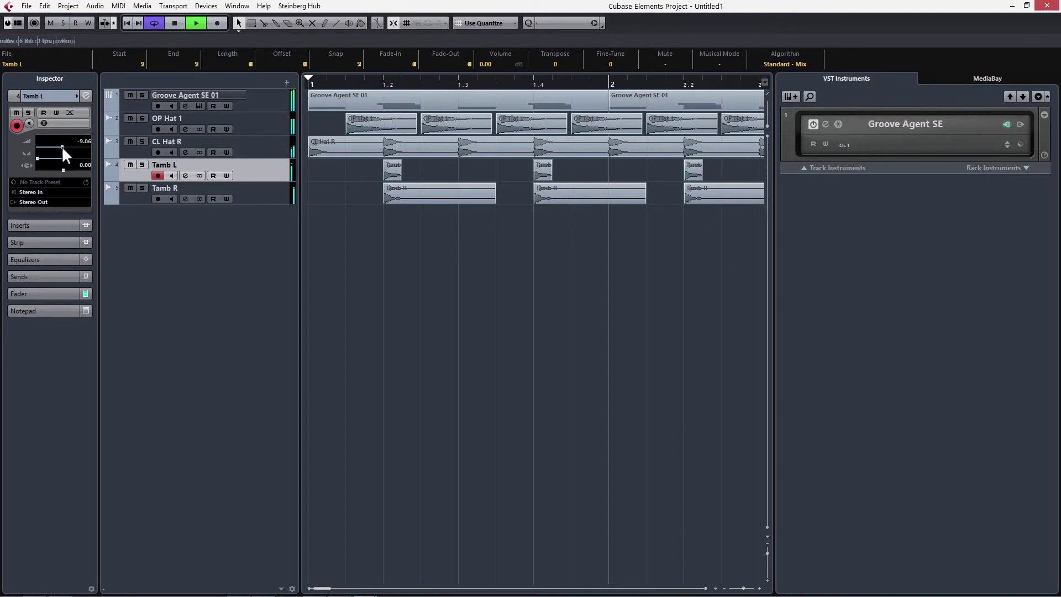
drag(61, 146, 59, 146)
key(space)
key(g)
key(g)
key(g)
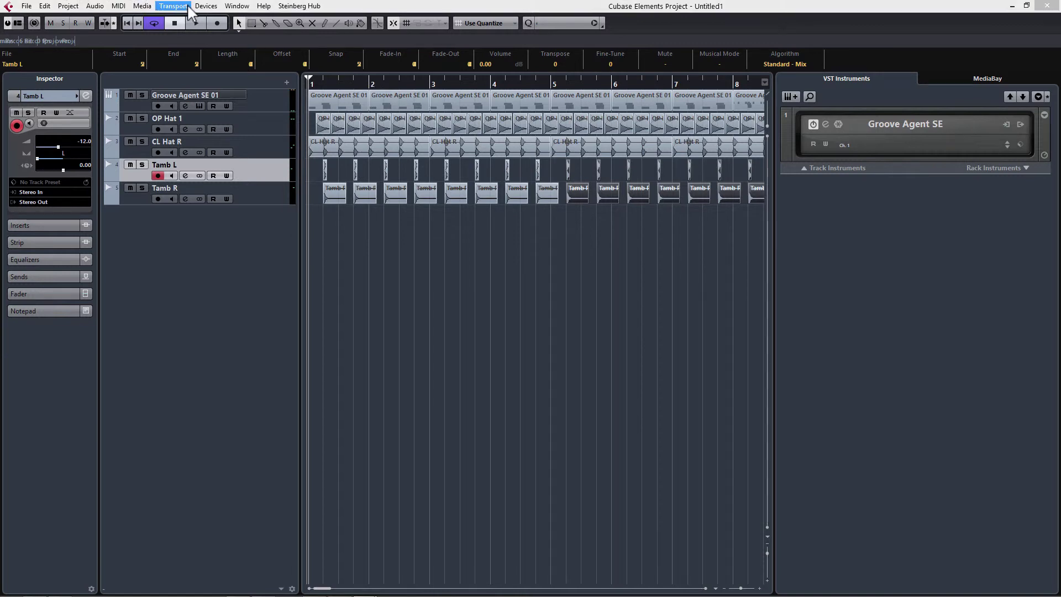
Step: Drag the Extra Hats sample from the Pool into the project as a new track
click(142, 6)
click(163, 21)
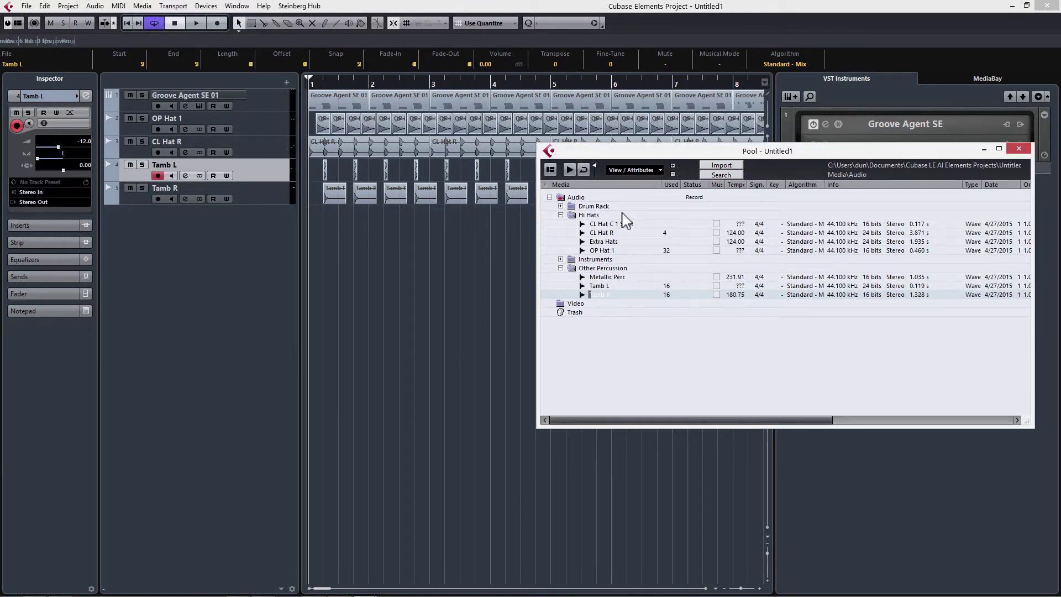
click(591, 242)
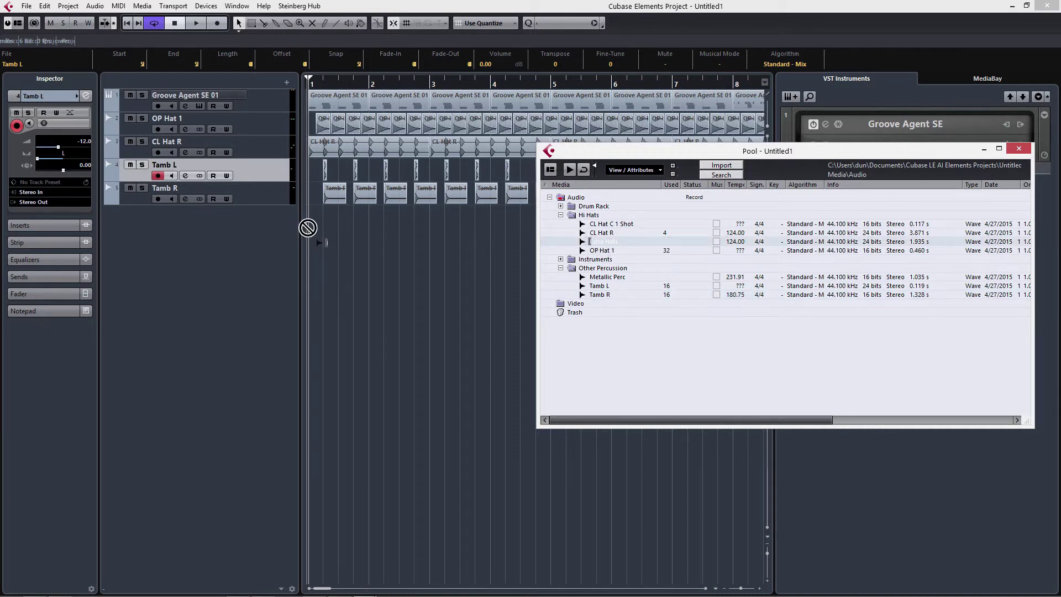
drag(308, 227, 318, 226)
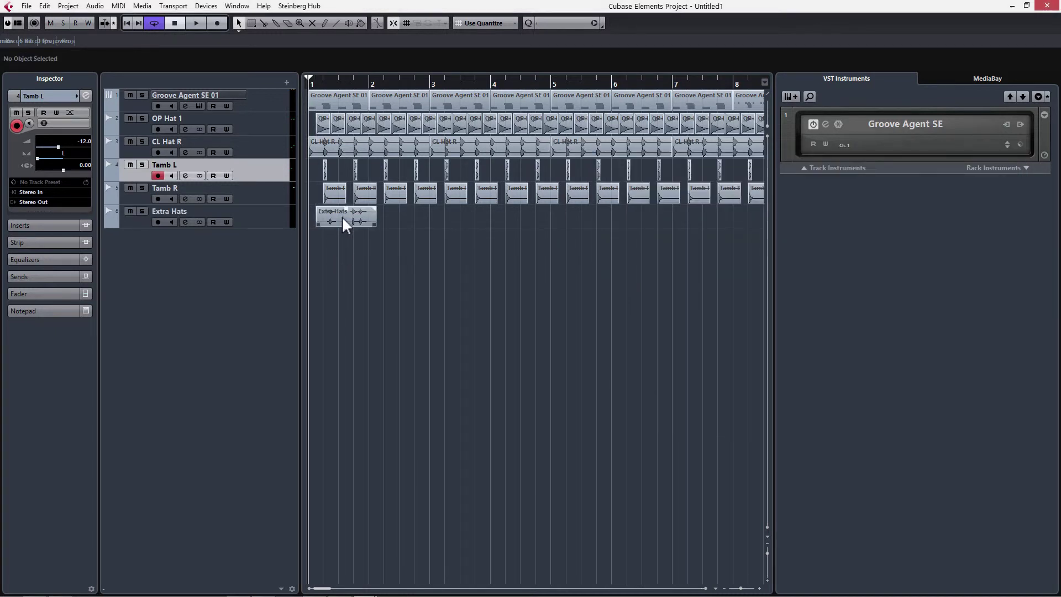
Step: Play back the new Extra Hats event to audition it and check its level
click(343, 221)
key(h)
key(h)
key(space)
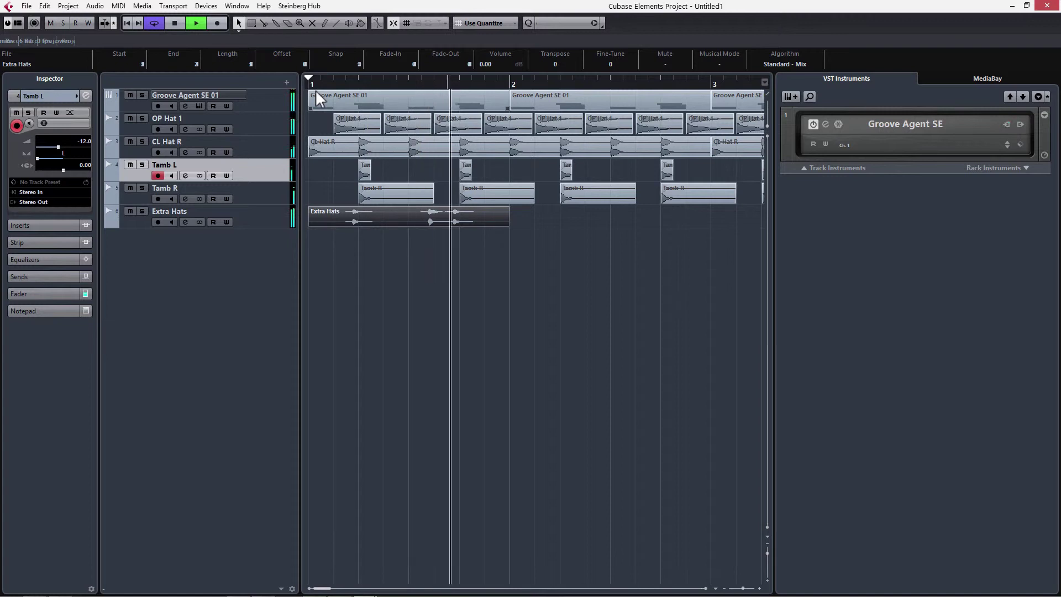
key(space)
click(260, 223)
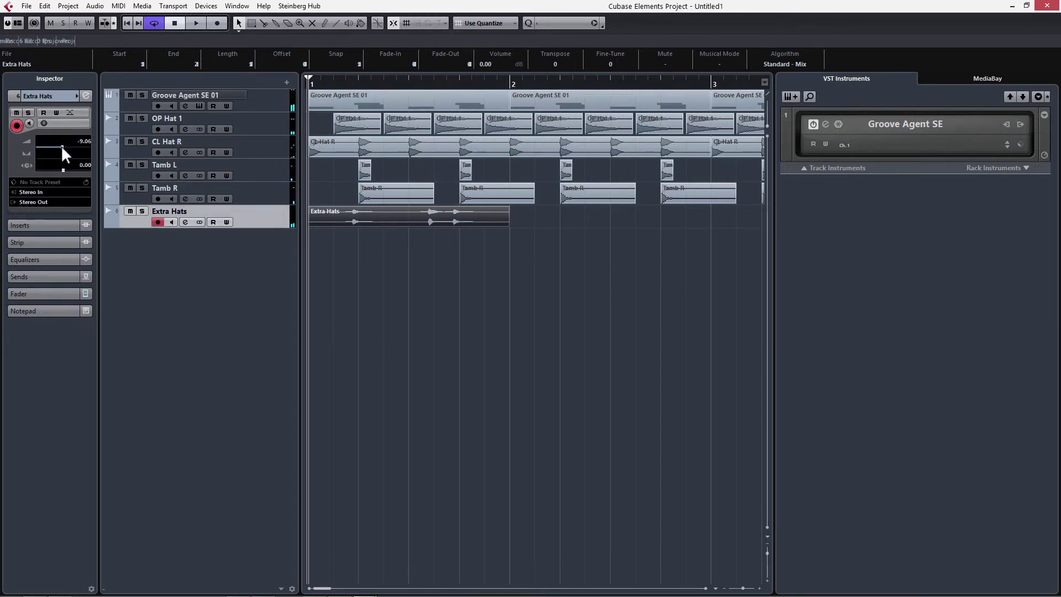
key(space)
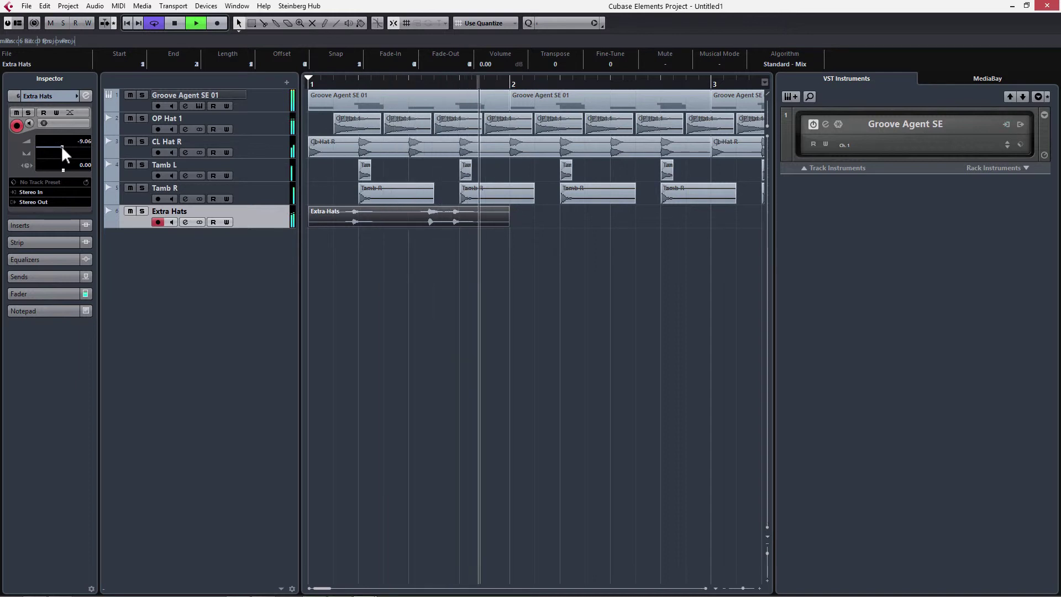
key(space)
key(g)
key(g)
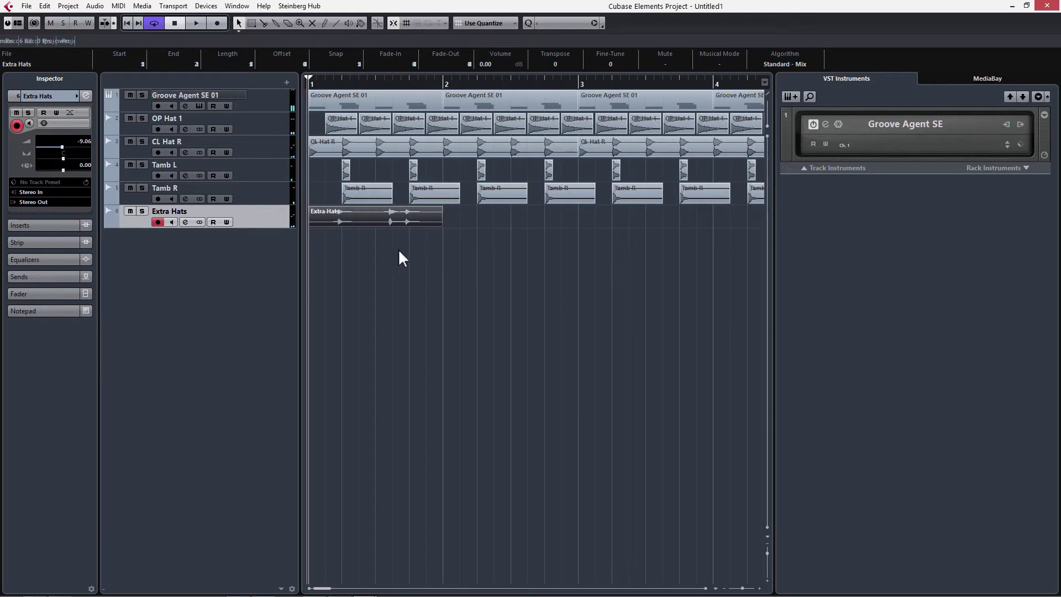
Step: Duplicate the Extra Hats event with Ctrl+D so it repeats from bar 1 to bar 9
key(ctrl+d)
key(ctrl+d)
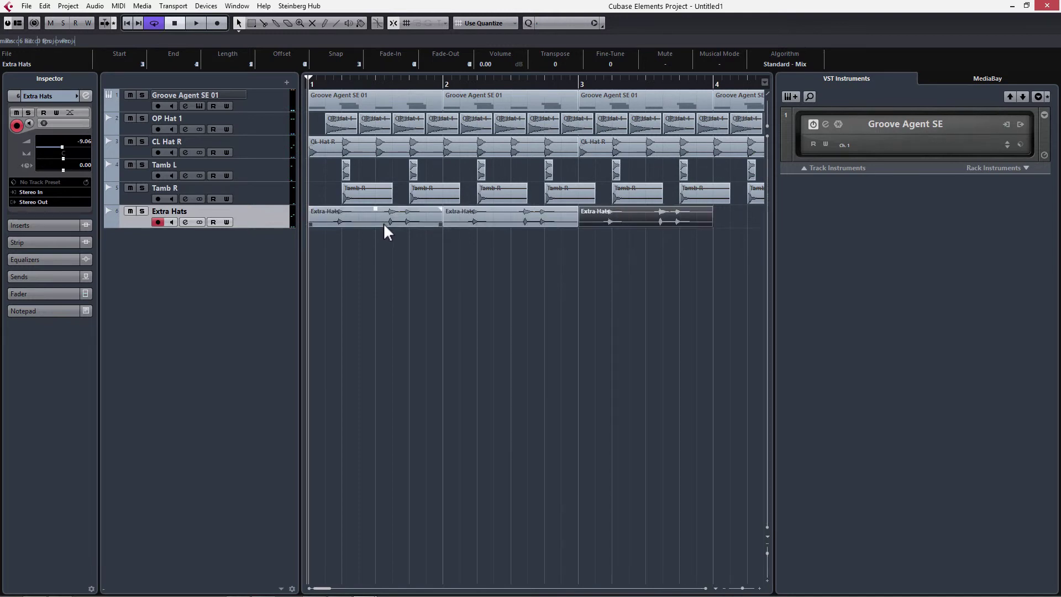
key(ctrl+d)
key(g)
key(space)
key(g)
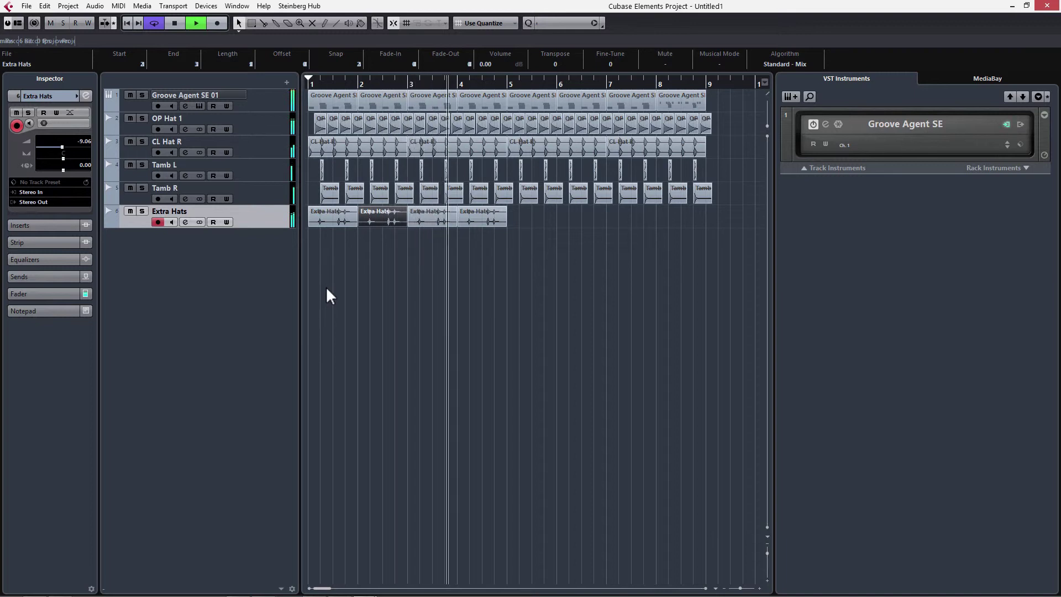
click(472, 216)
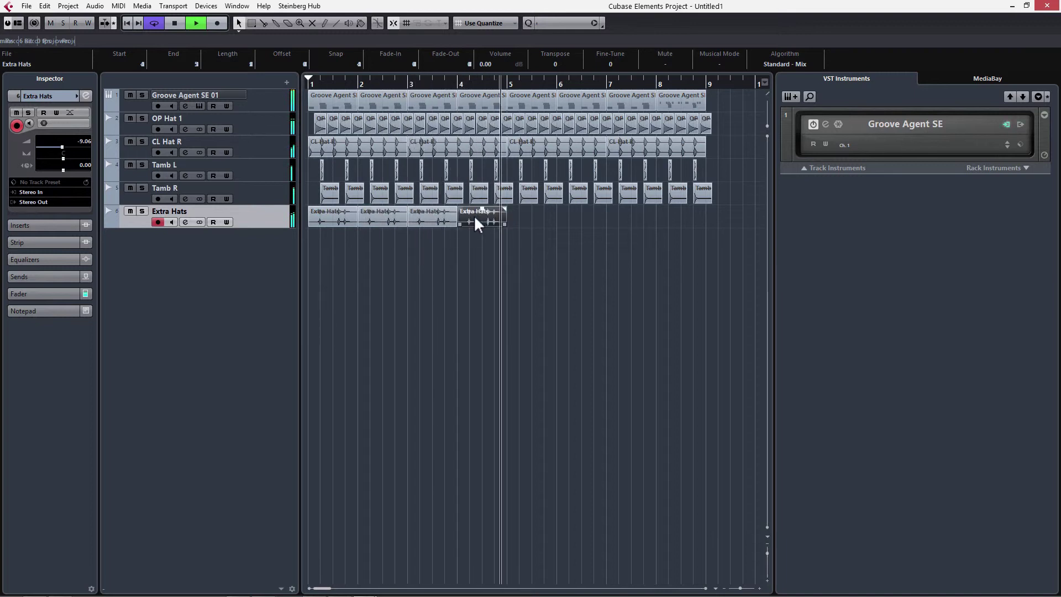
key(ctrl+d)
key(ctrl+d)
key(ctrl+d)
key(ctrl+d)
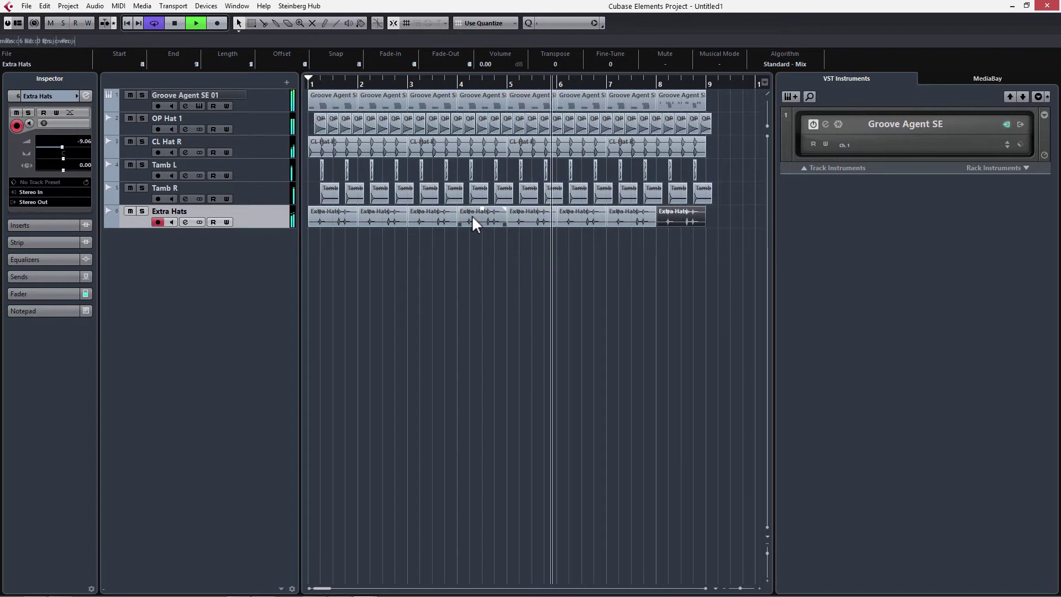
key(g)
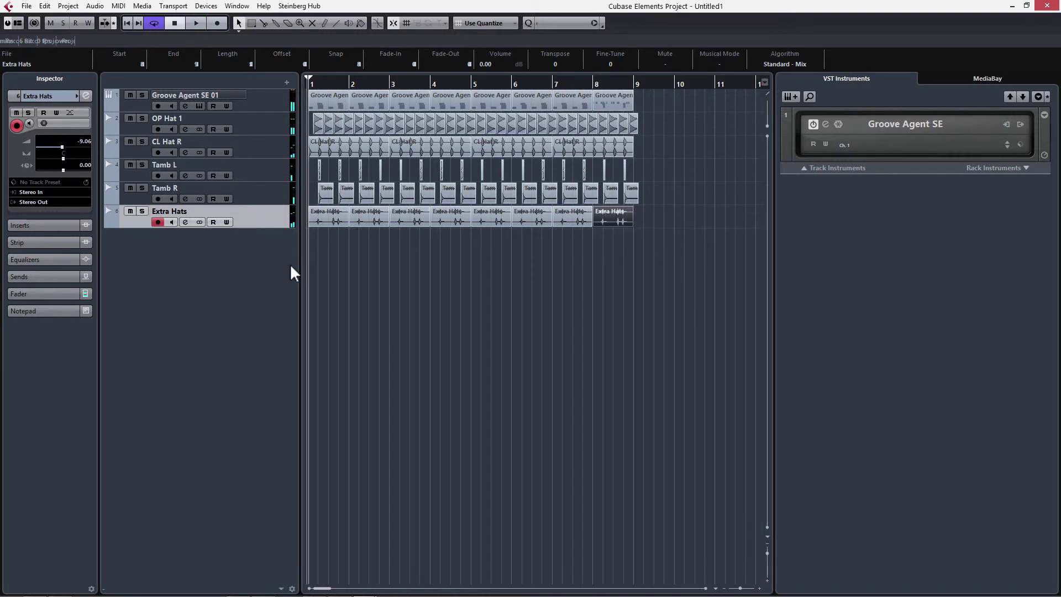
Step: Drag the Metallic Perc sample from the Pool into the project
click(143, 6)
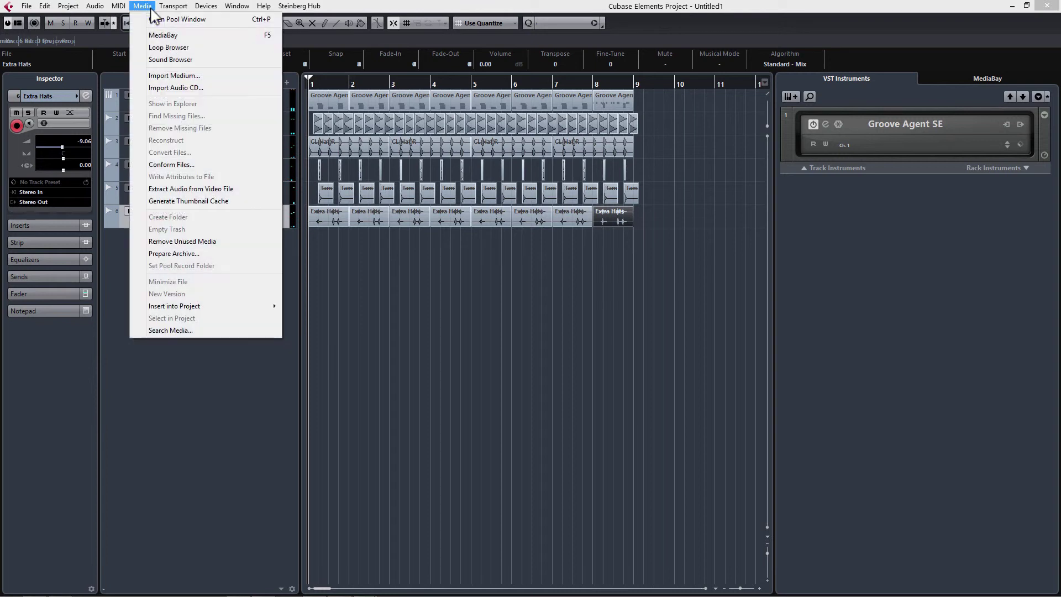
click(160, 17)
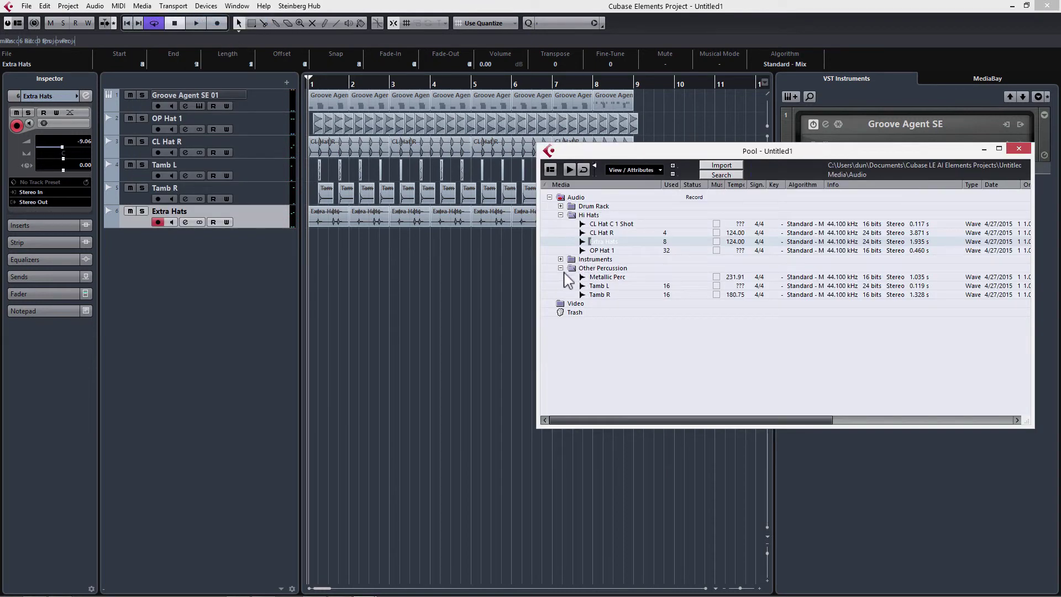
click(619, 278)
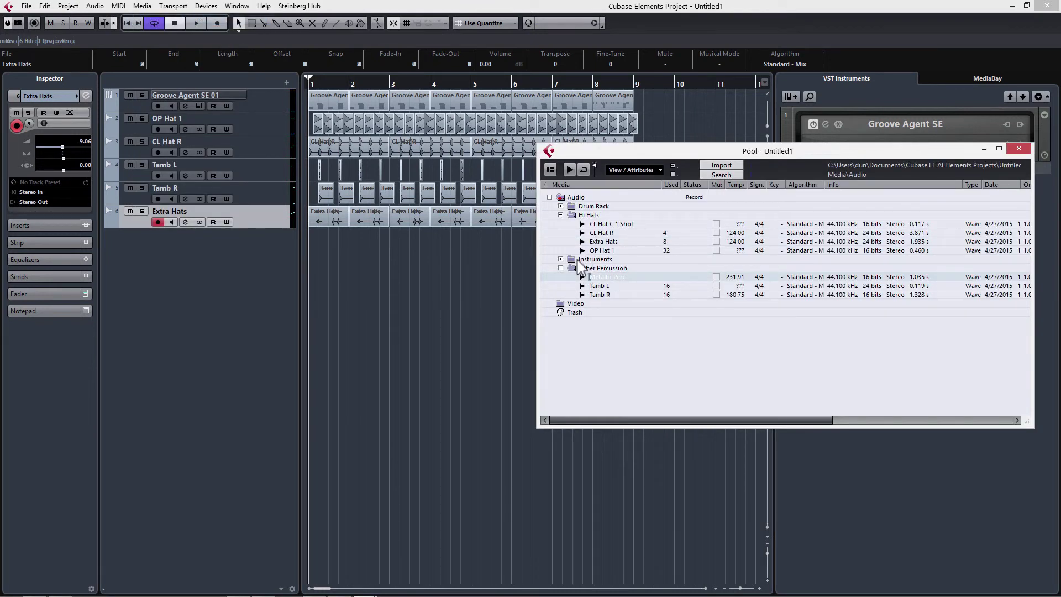
drag(581, 268, 560, 264)
key(h)
key(h)
key(h)
key(h)
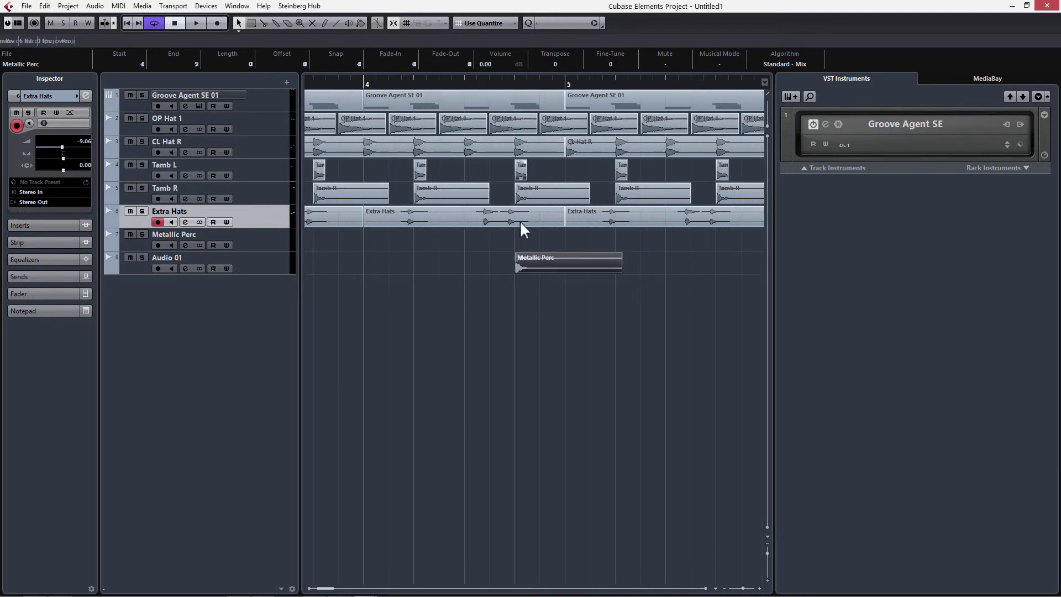
scroll(442, 251, down, 4)
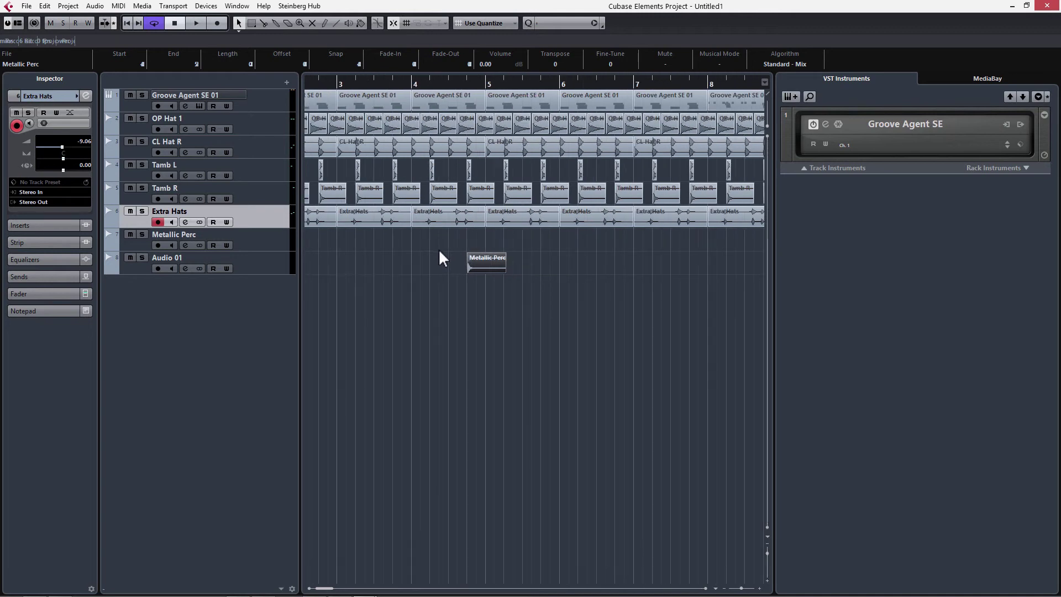
Step: Place the Metallic Perc hit at bar 4 and a copy near bar 8
mouse_move(470, 266)
mouse_down()
mouse_move(594, 264)
mouse_move(469, 262)
mouse_up()
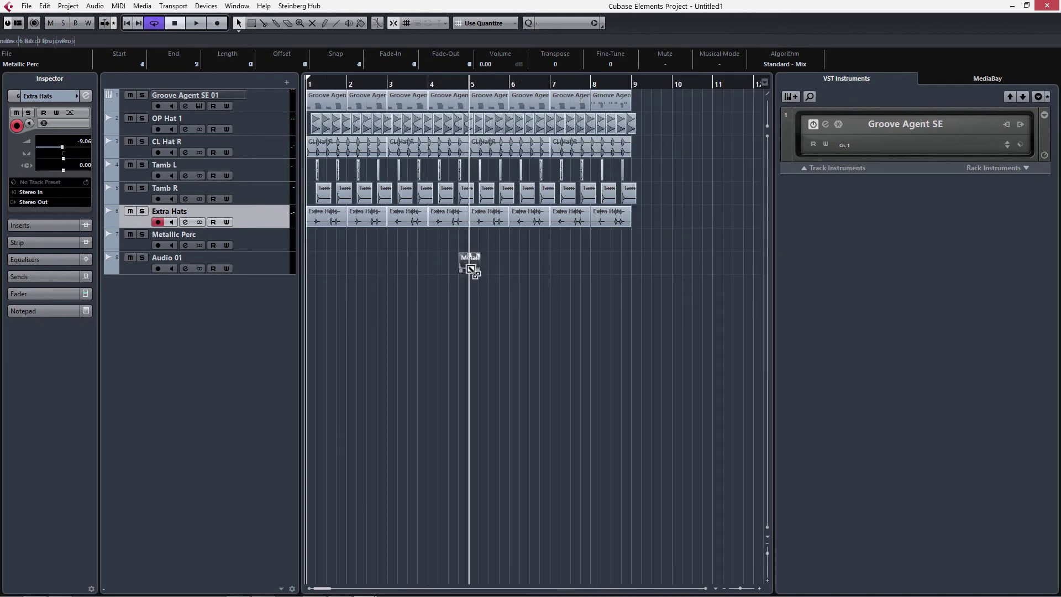
drag(606, 266, 622, 264)
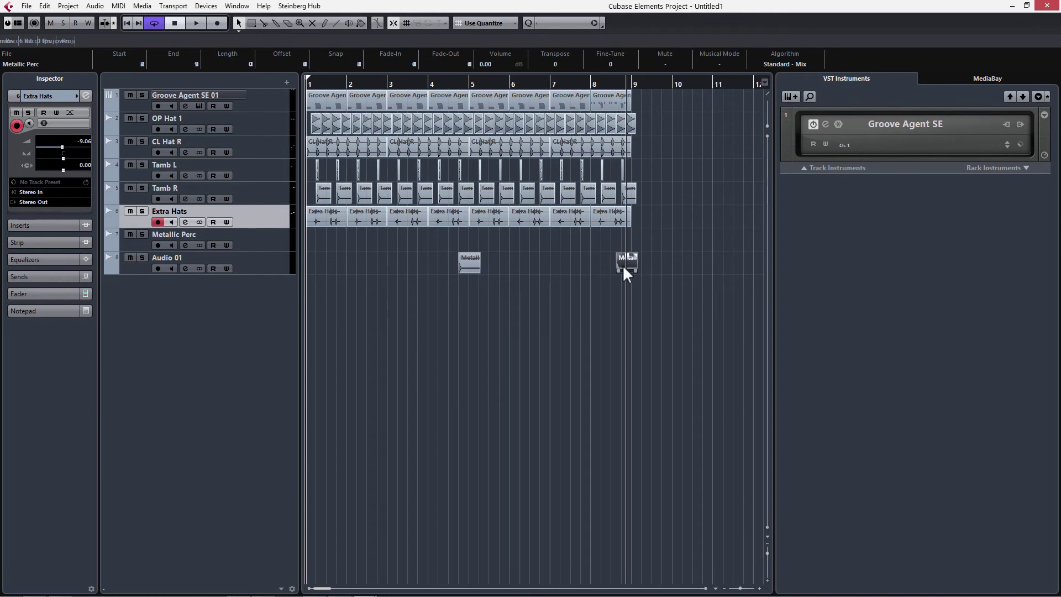
scroll(628, 260, down, 1)
scroll(505, 255, up, 4)
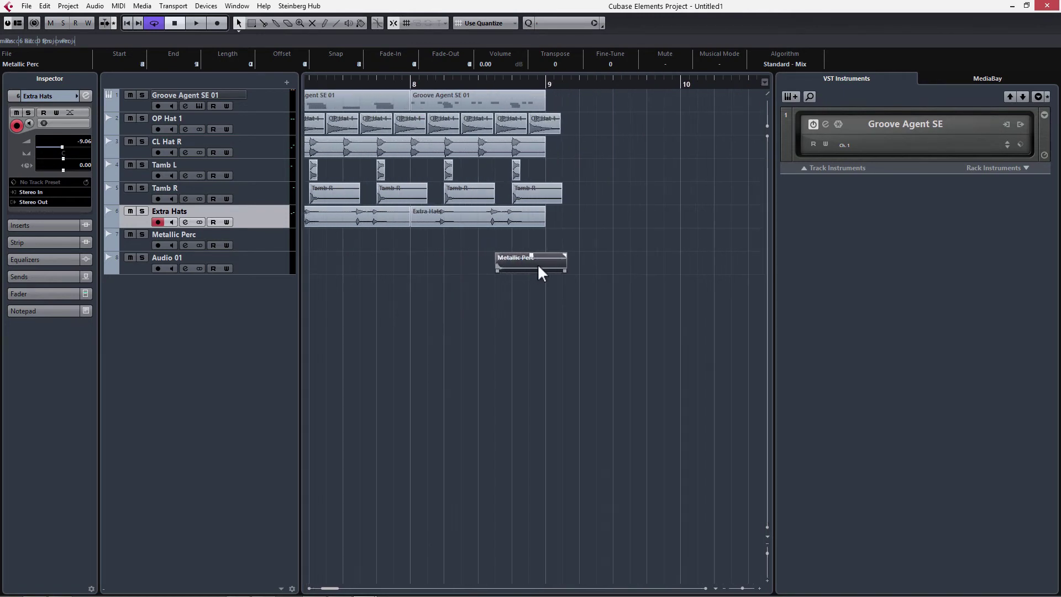
scroll(678, 217, down, 3)
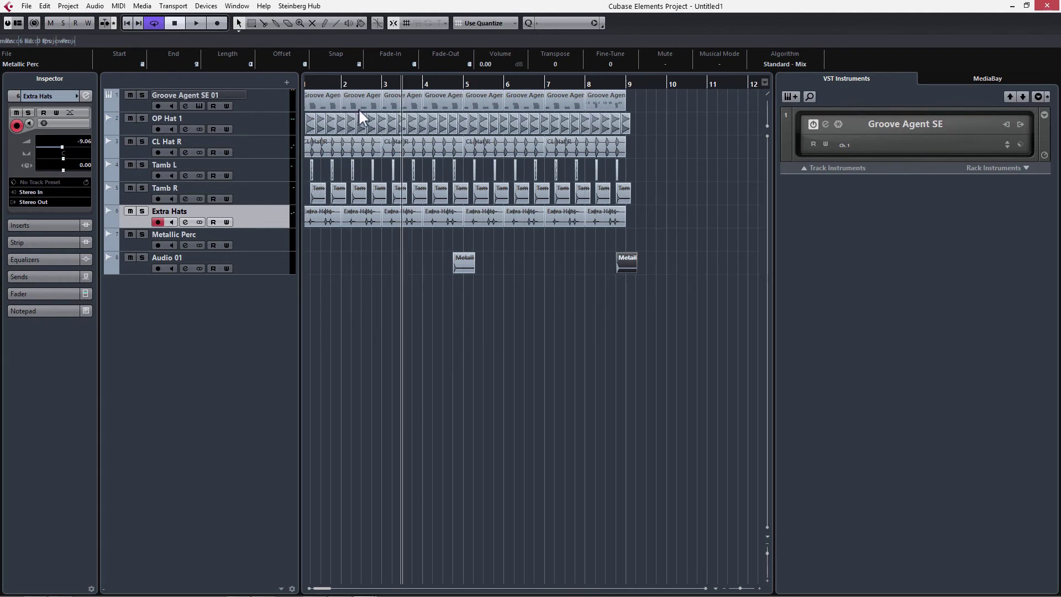
Step: Set the Audio 01 track volume to -7.94 and play back from bar 4
key(space)
click(261, 263)
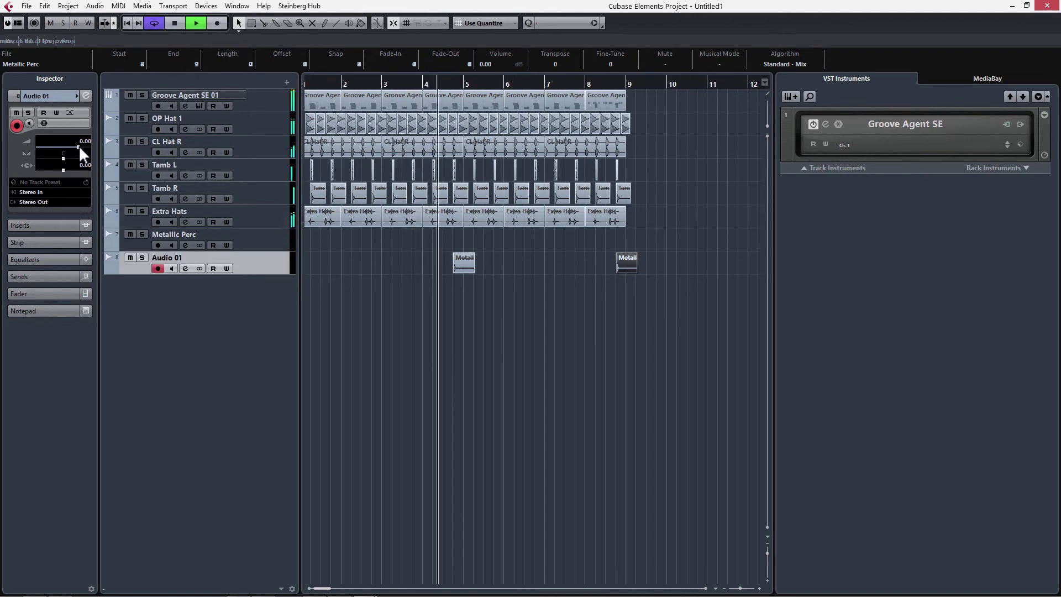
drag(78, 144, 63, 150)
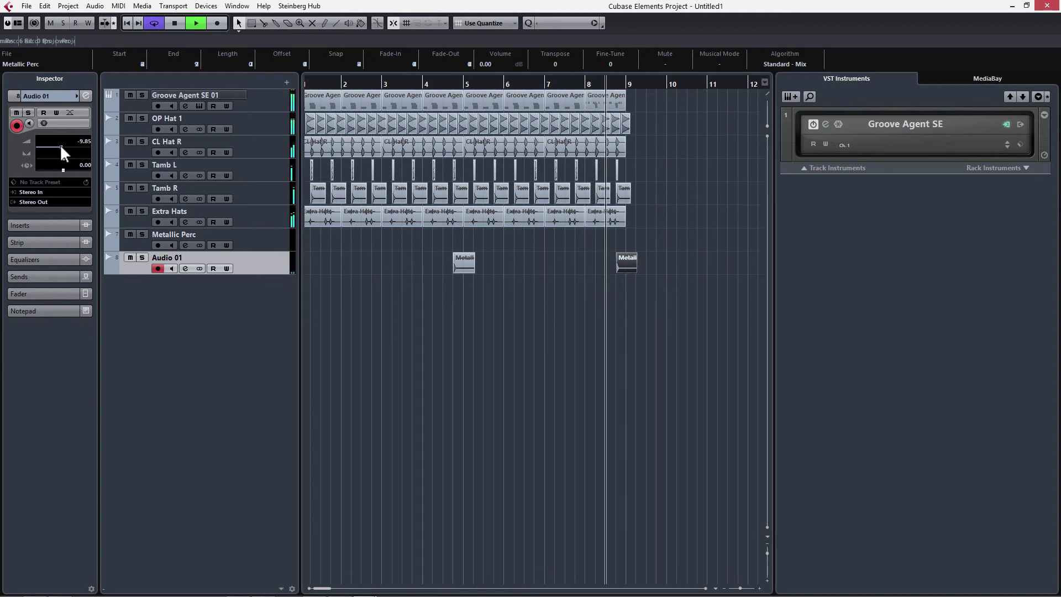
drag(61, 148, 64, 148)
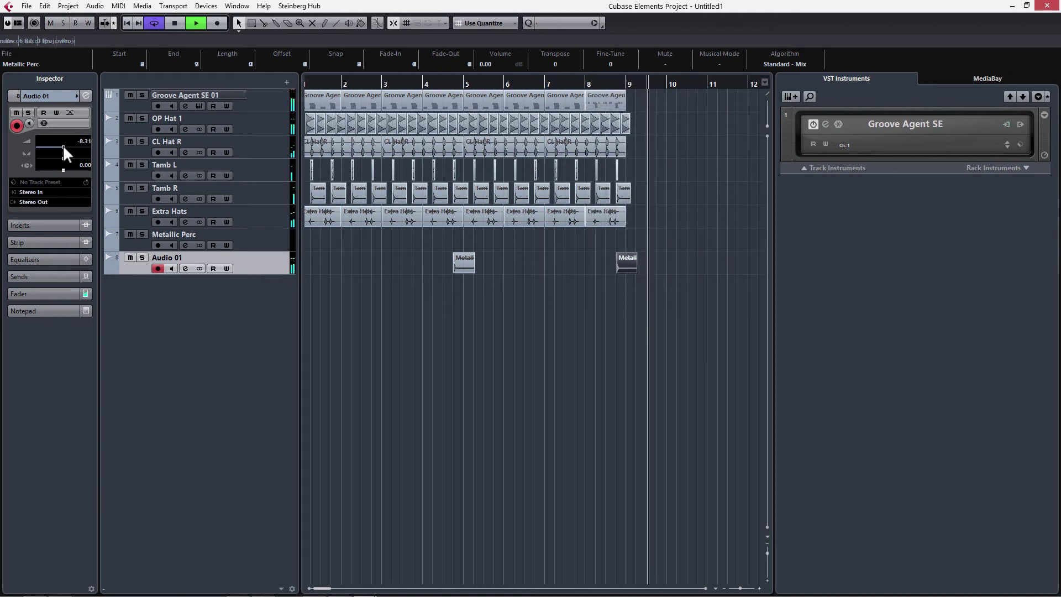
key(space)
click(437, 80)
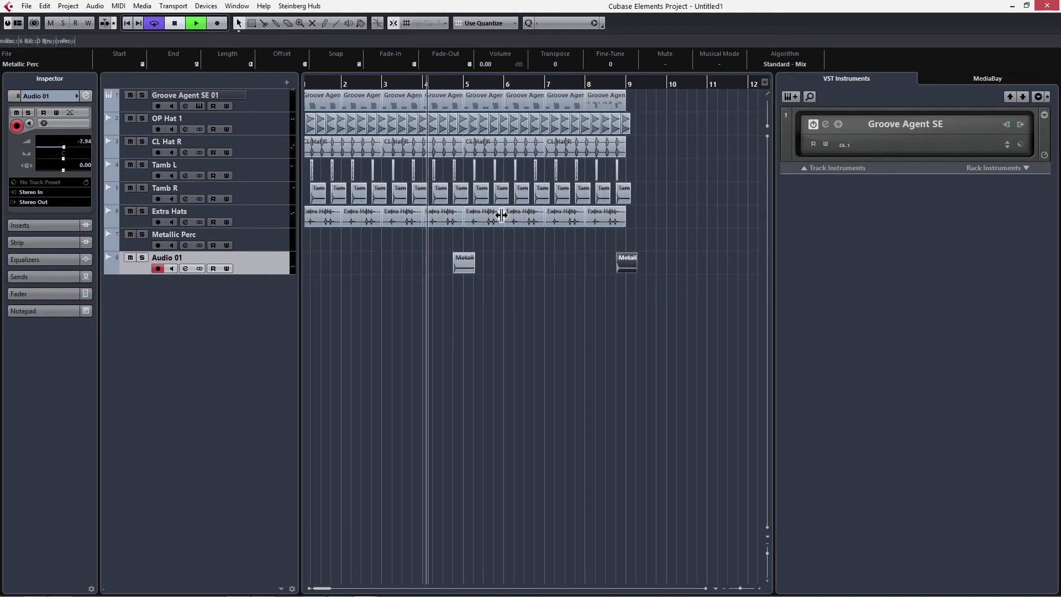
key(space)
key(space)
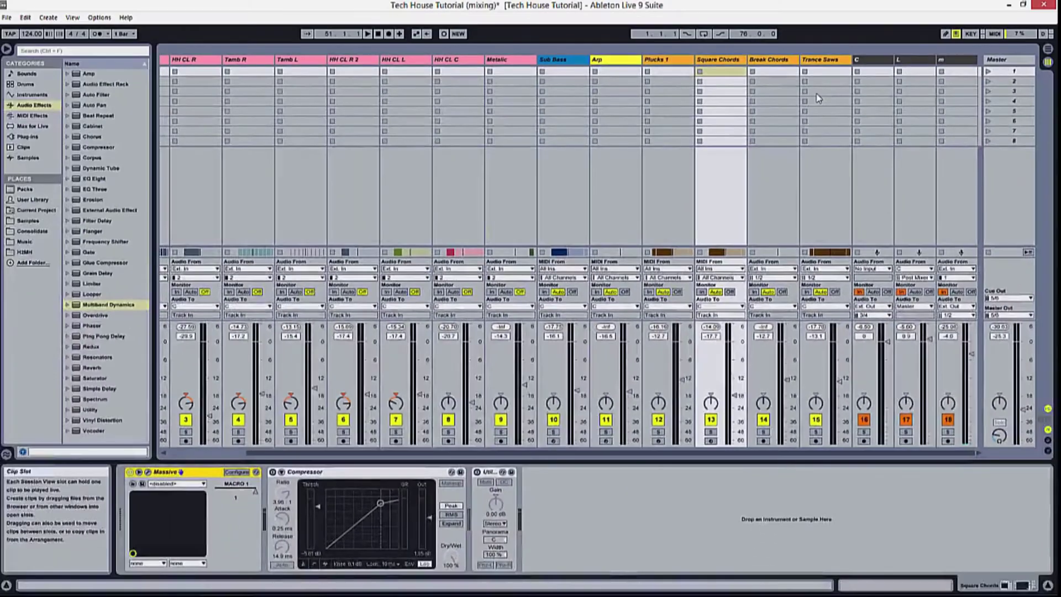
Step: Switch to Arrangement View and bring up the Sylenth1 synth's plug-in editor
key(Tab)
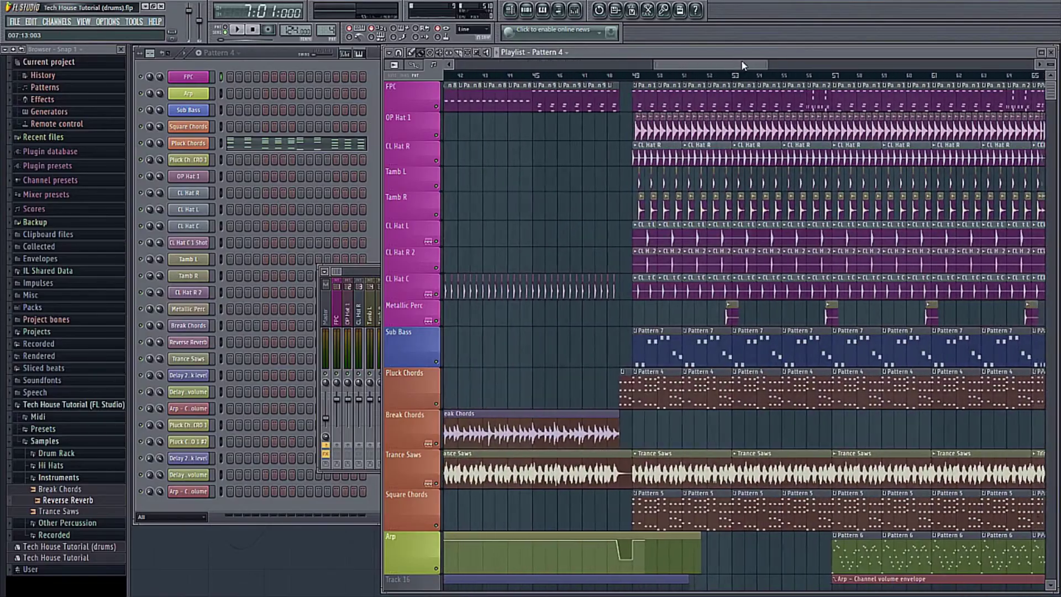
drag(741, 60, 761, 60)
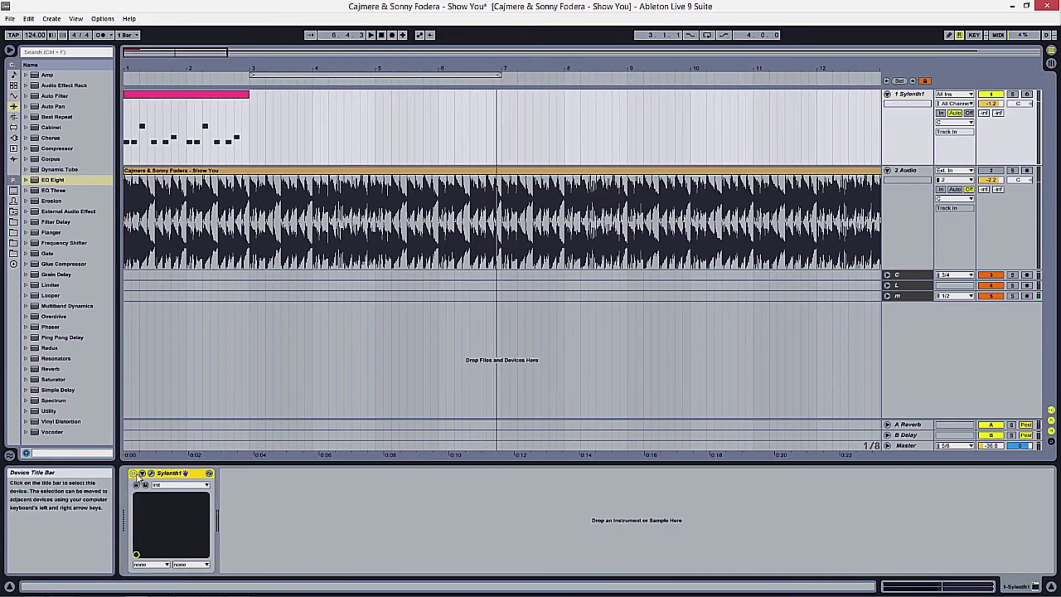
click(150, 473)
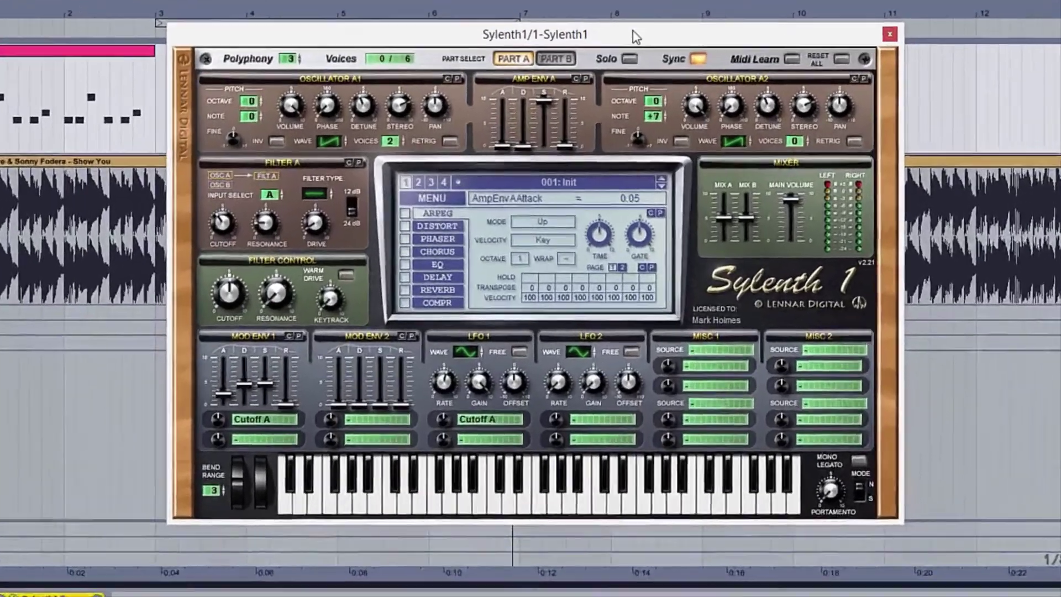